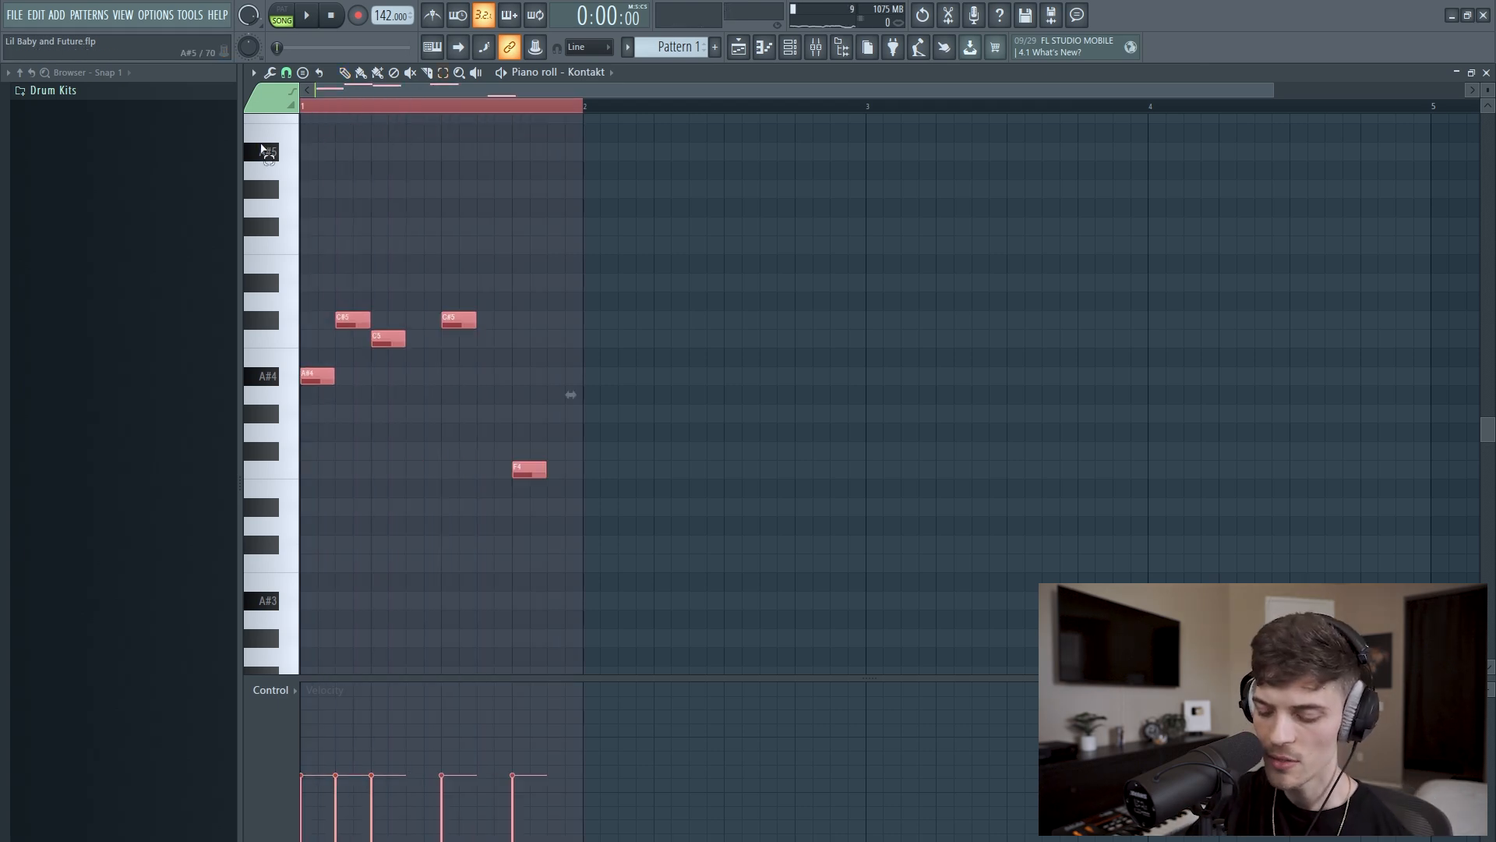
# Repeat the one-bar melody in the Kontakt piano roll until it fills eight bars.
pyautogui.hotkey('ctrl', 'b')
pyautogui.hotkey('ctrl', 'b')
pyautogui.hotkey('ctrl', 'b')
pyautogui.hotkey('ctrl', 'b')
pyautogui.hotkey('ctrl', 'b')
pyautogui.hotkey('ctrl', 'b')
pyautogui.hotkey('ctrl', 'b')
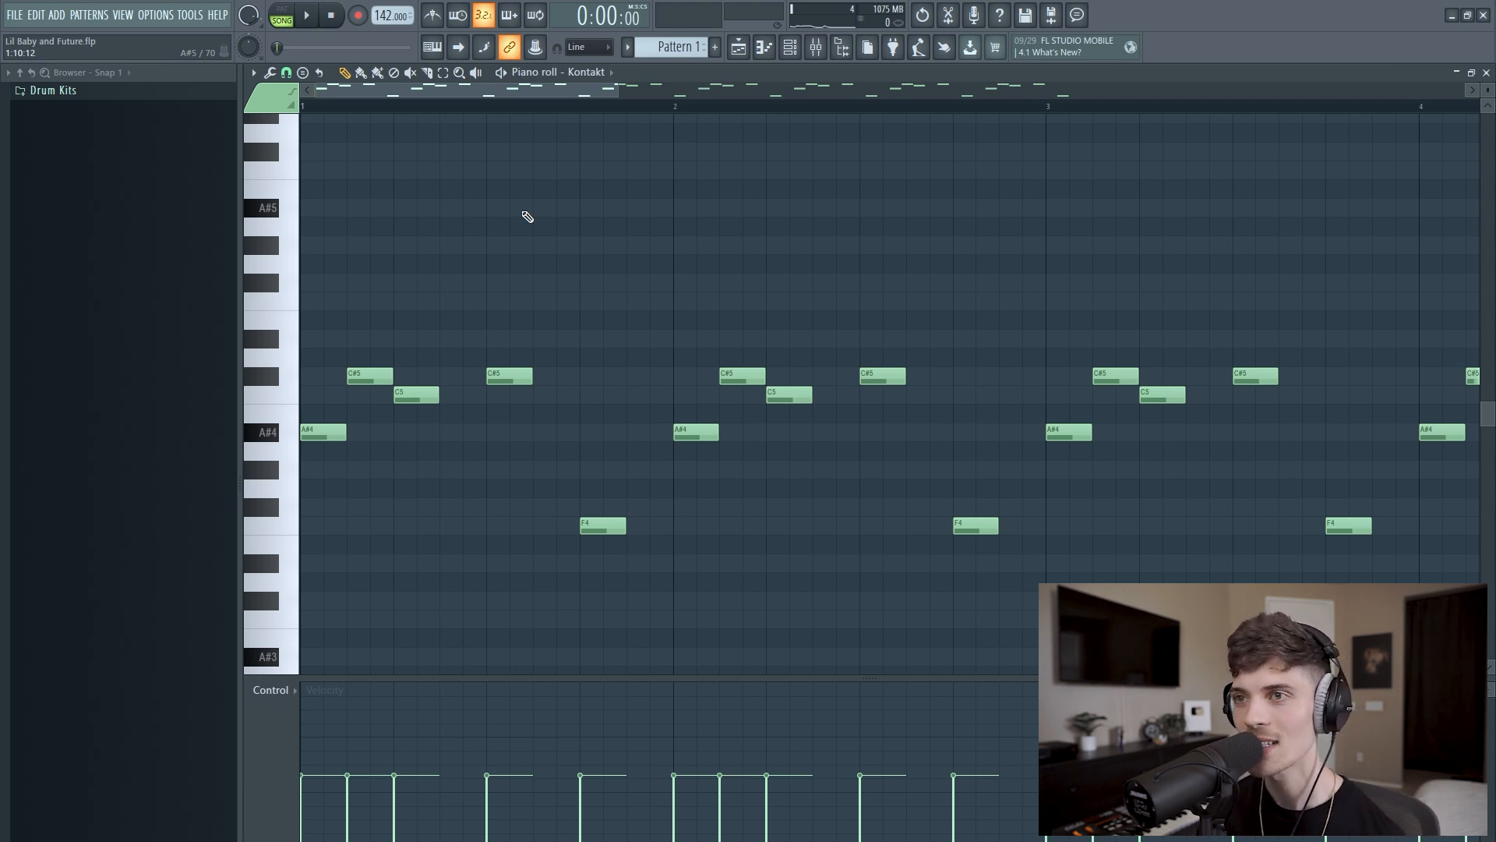
# Layer A#5 and C6 notes an octave above the melody's A#4 and C5, and raise bars 5 to 8 by an octave.
pyautogui.click(314, 209)
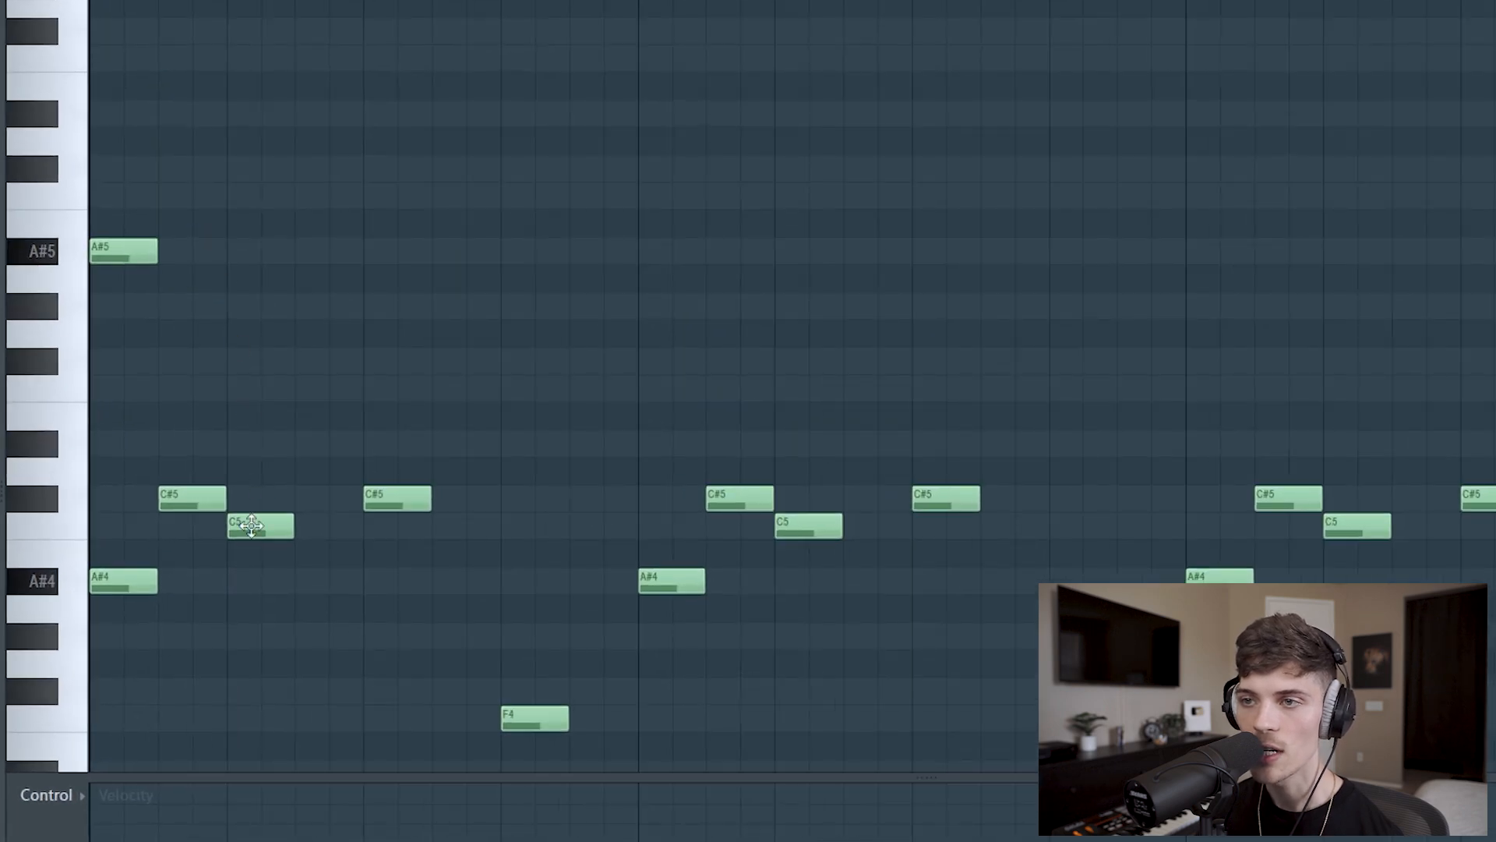
pyautogui.click(234, 204)
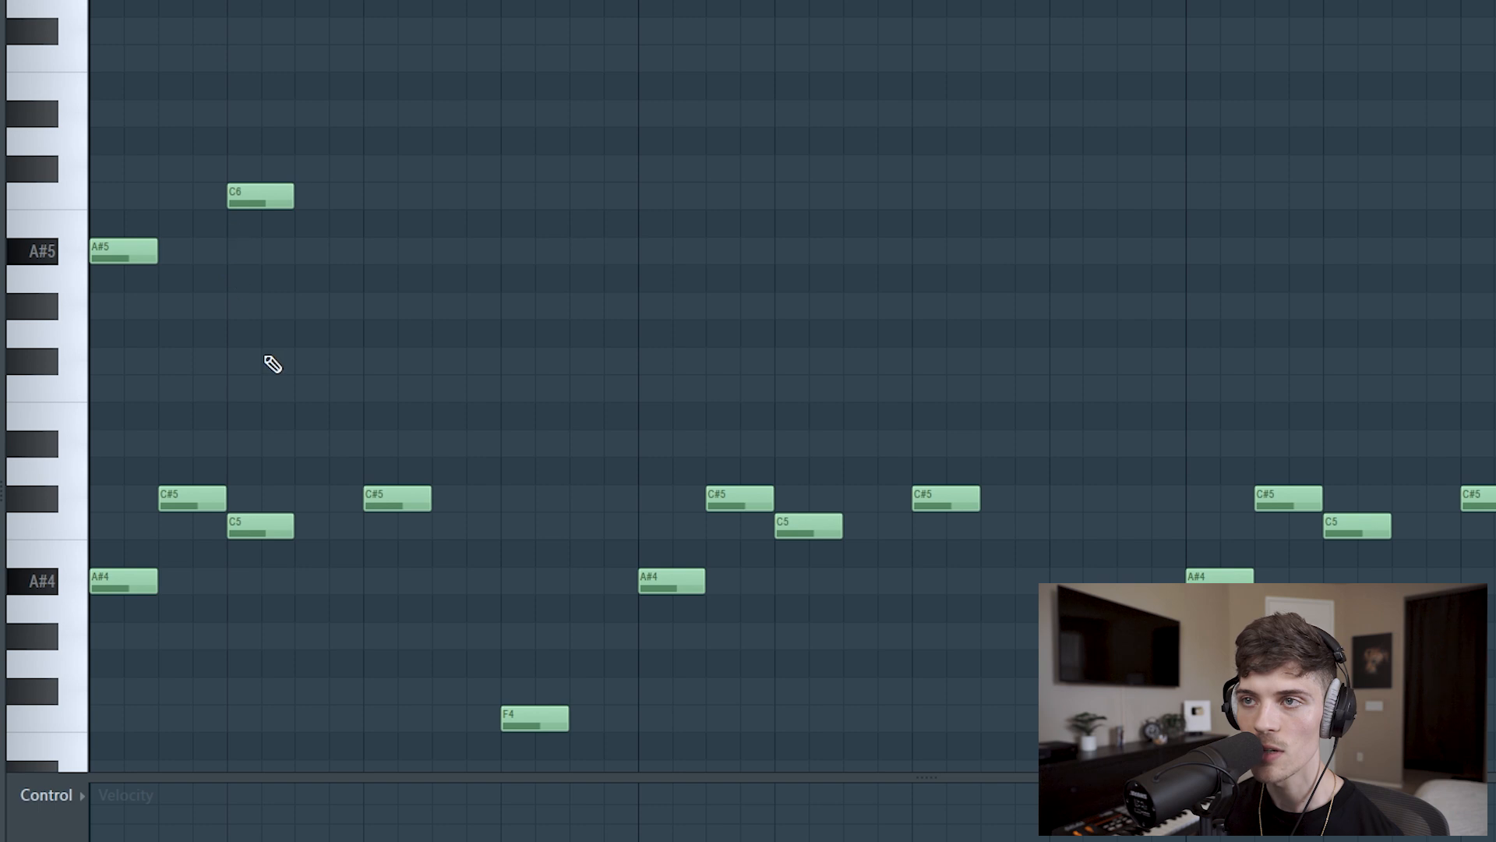
pyautogui.scroll(-5, 792, 387)
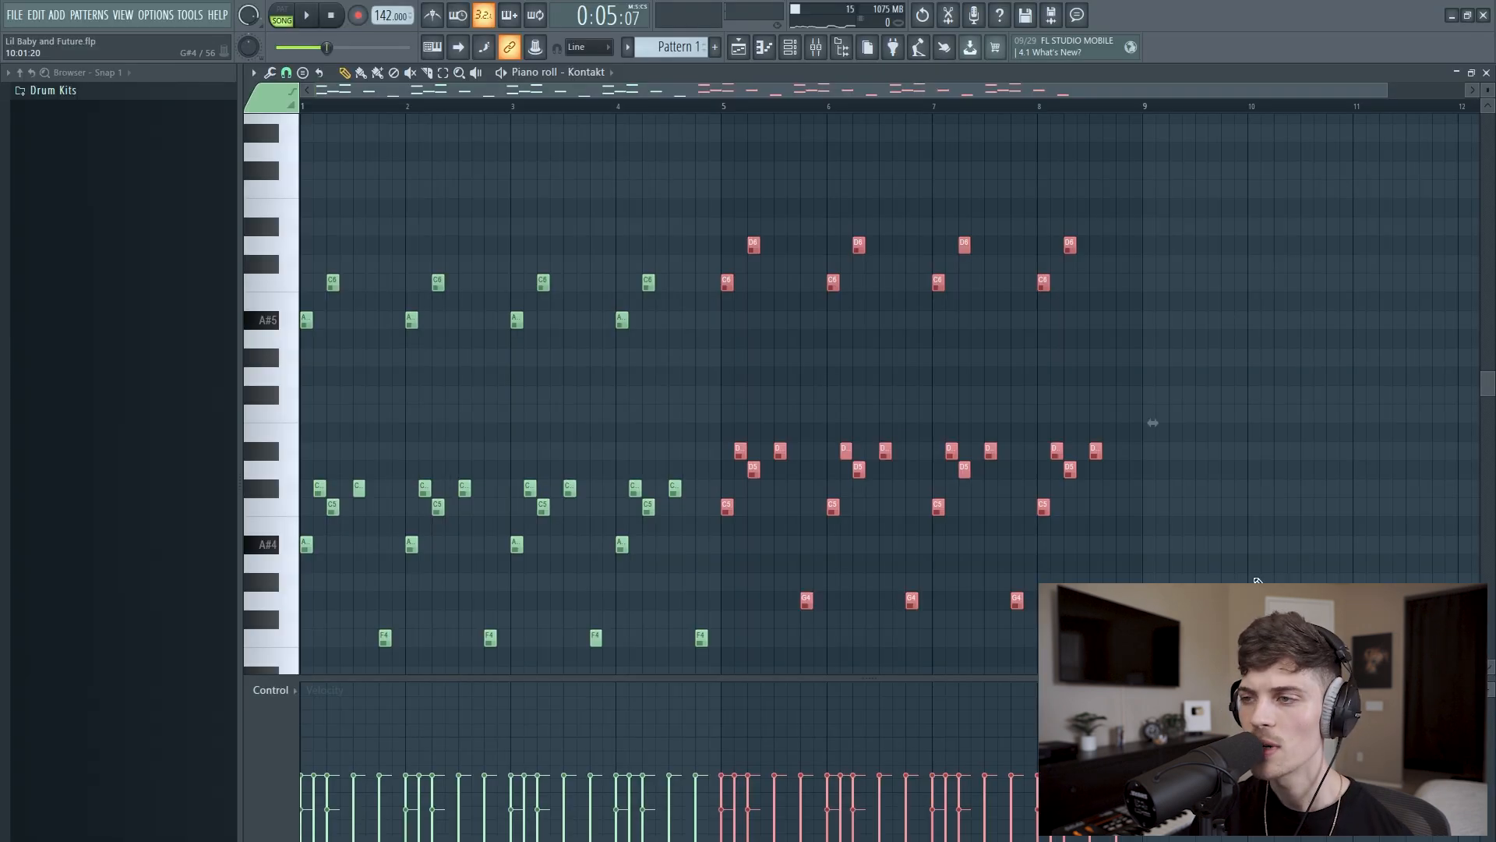
pyautogui.hotkey('ctrl', 'Up')
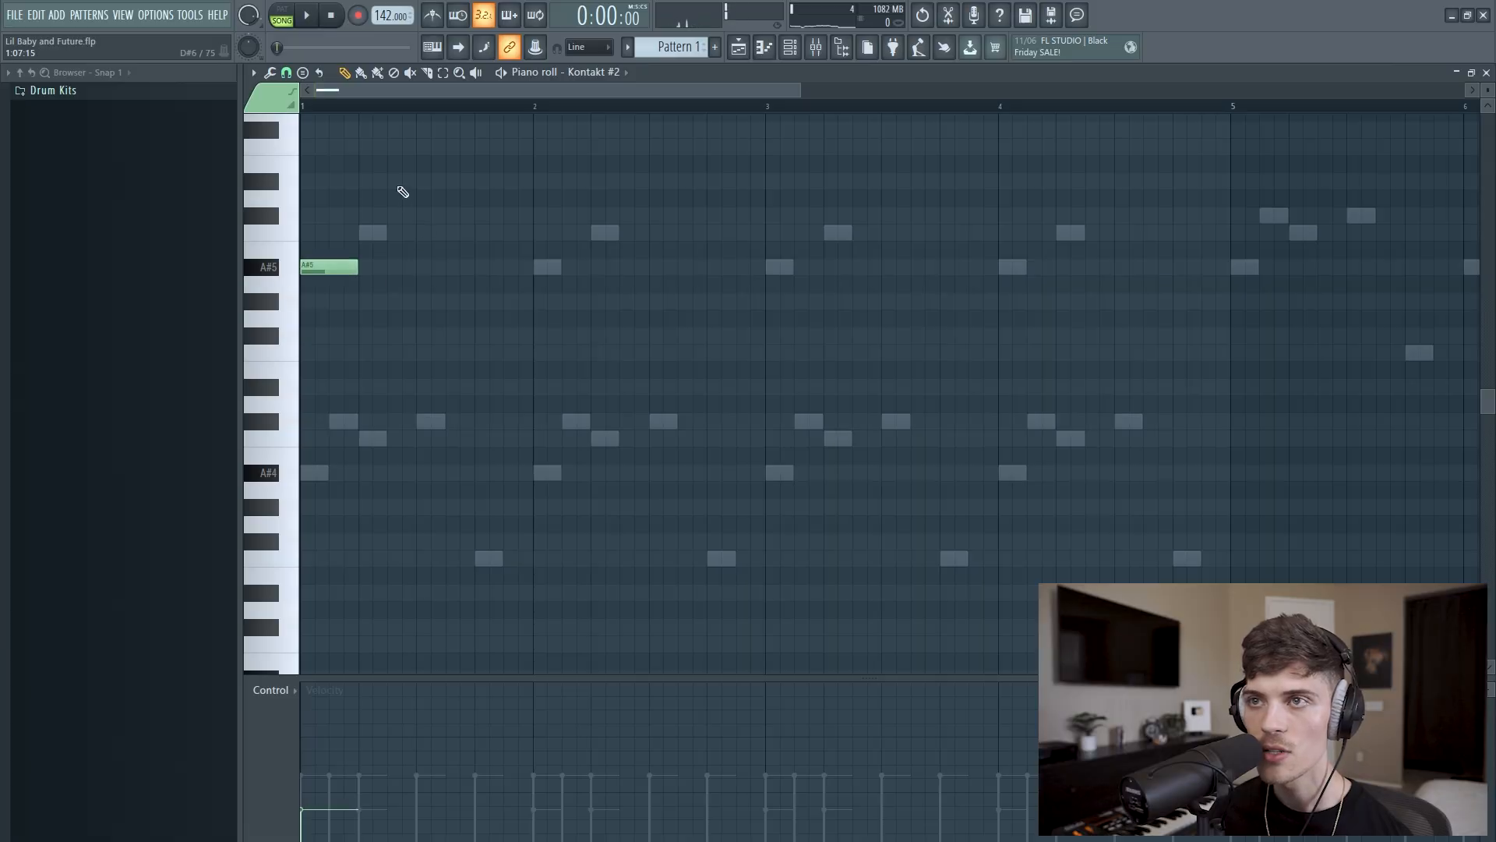
# Add two more A#5 notes to bar 1 of Kontakt #2, and copy all three to bar 5 an octave lower at A#4.
pyautogui.click(394, 268)
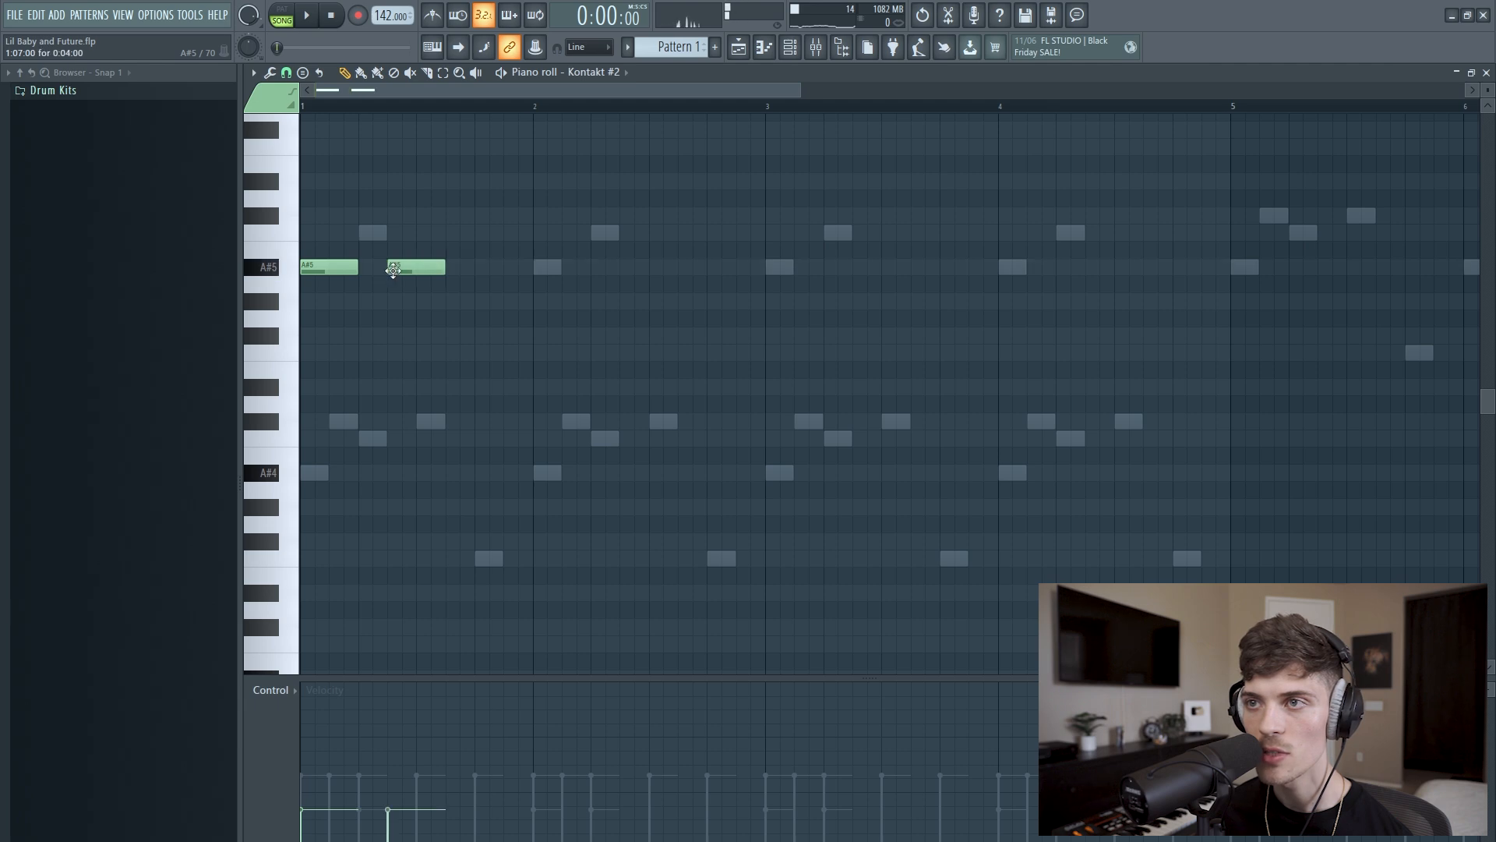
pyautogui.click(480, 267)
pyautogui.keyDown('ctrl'); pyautogui.moveTo(586, 238); pyautogui.dragTo(1256, 285); pyautogui.keyUp('ctrl')
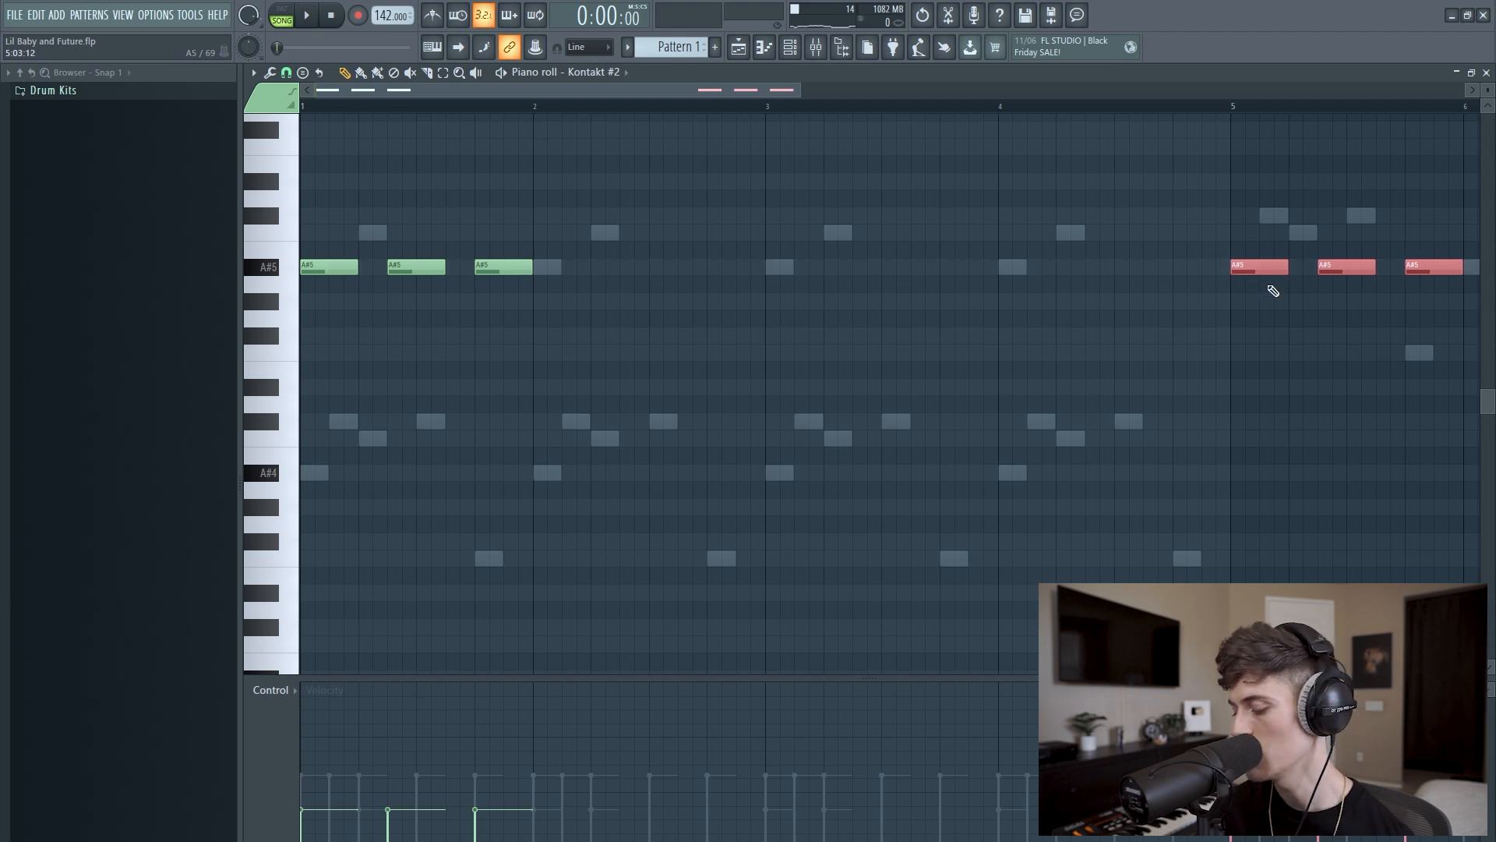
pyautogui.hotkey('ctrl', 'Down')
pyautogui.hotkey('ctrl', 'd')
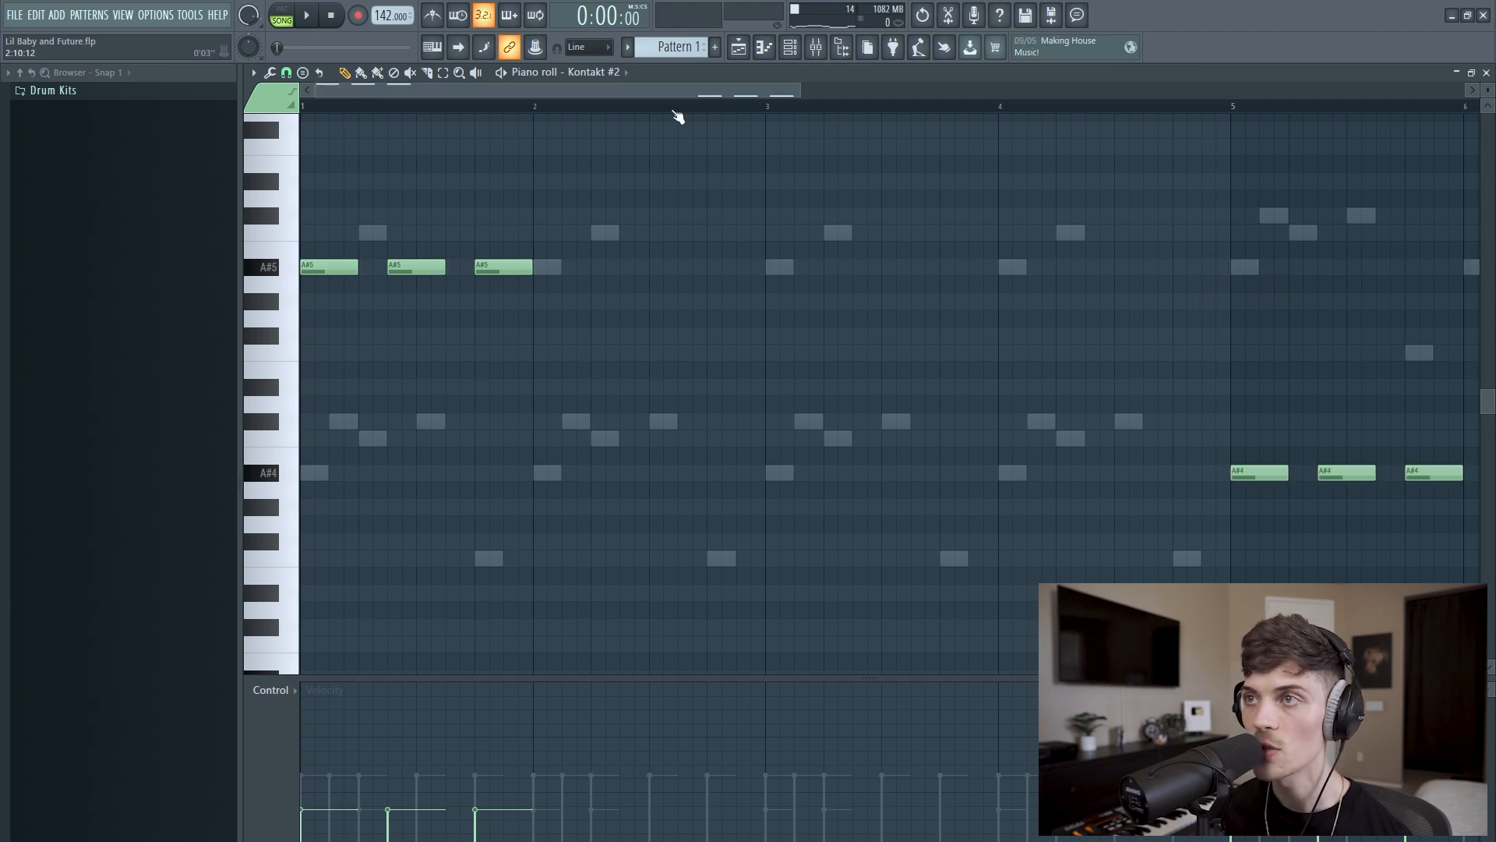
# Play back the pattern to hear the Kontakt #2 notes with the main melody.
pyautogui.scroll(-4, 678, 117)
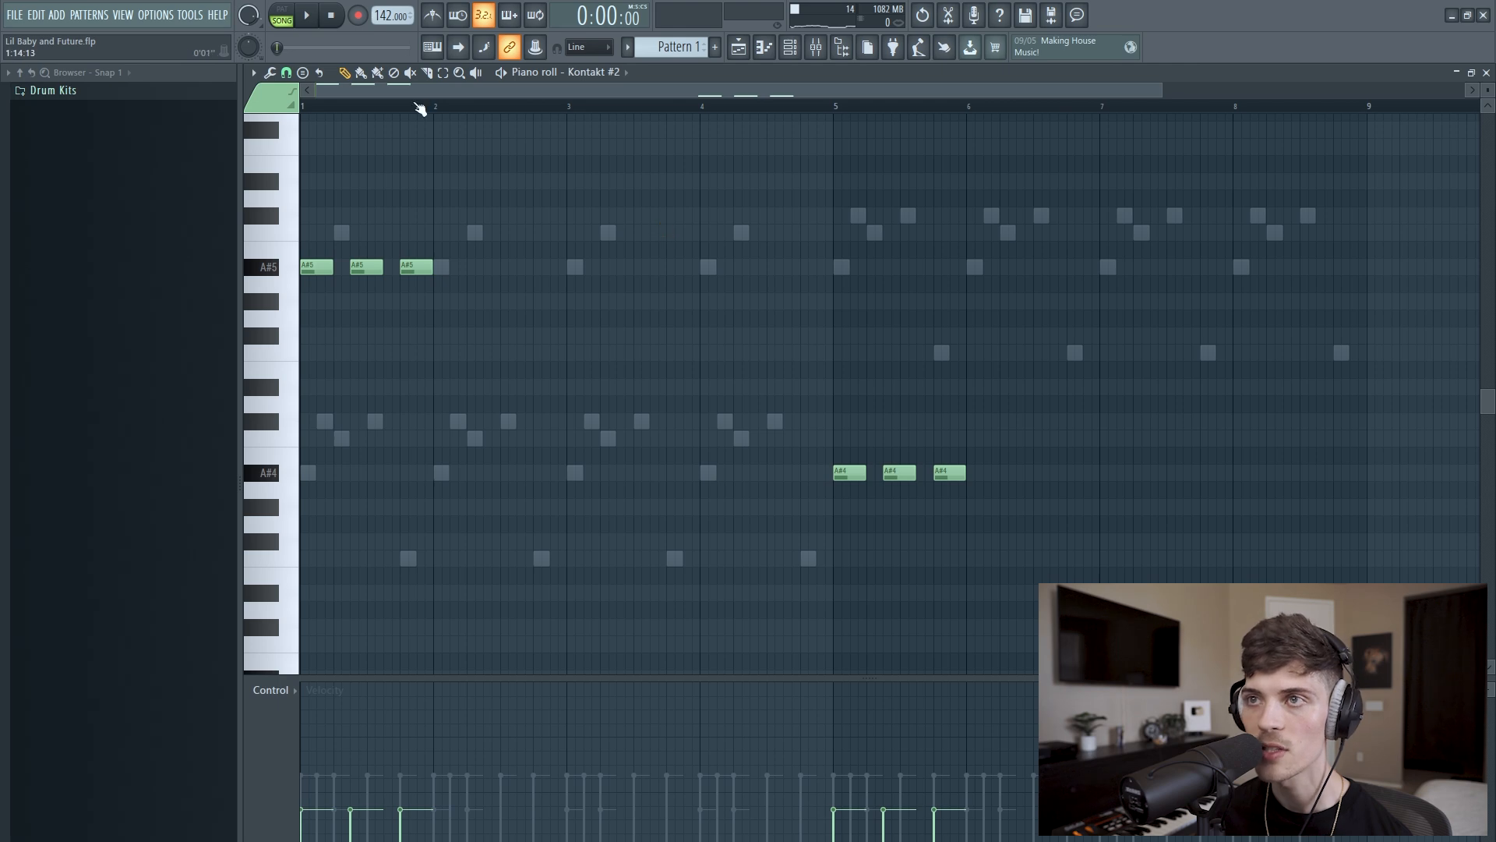
pyautogui.press('space')
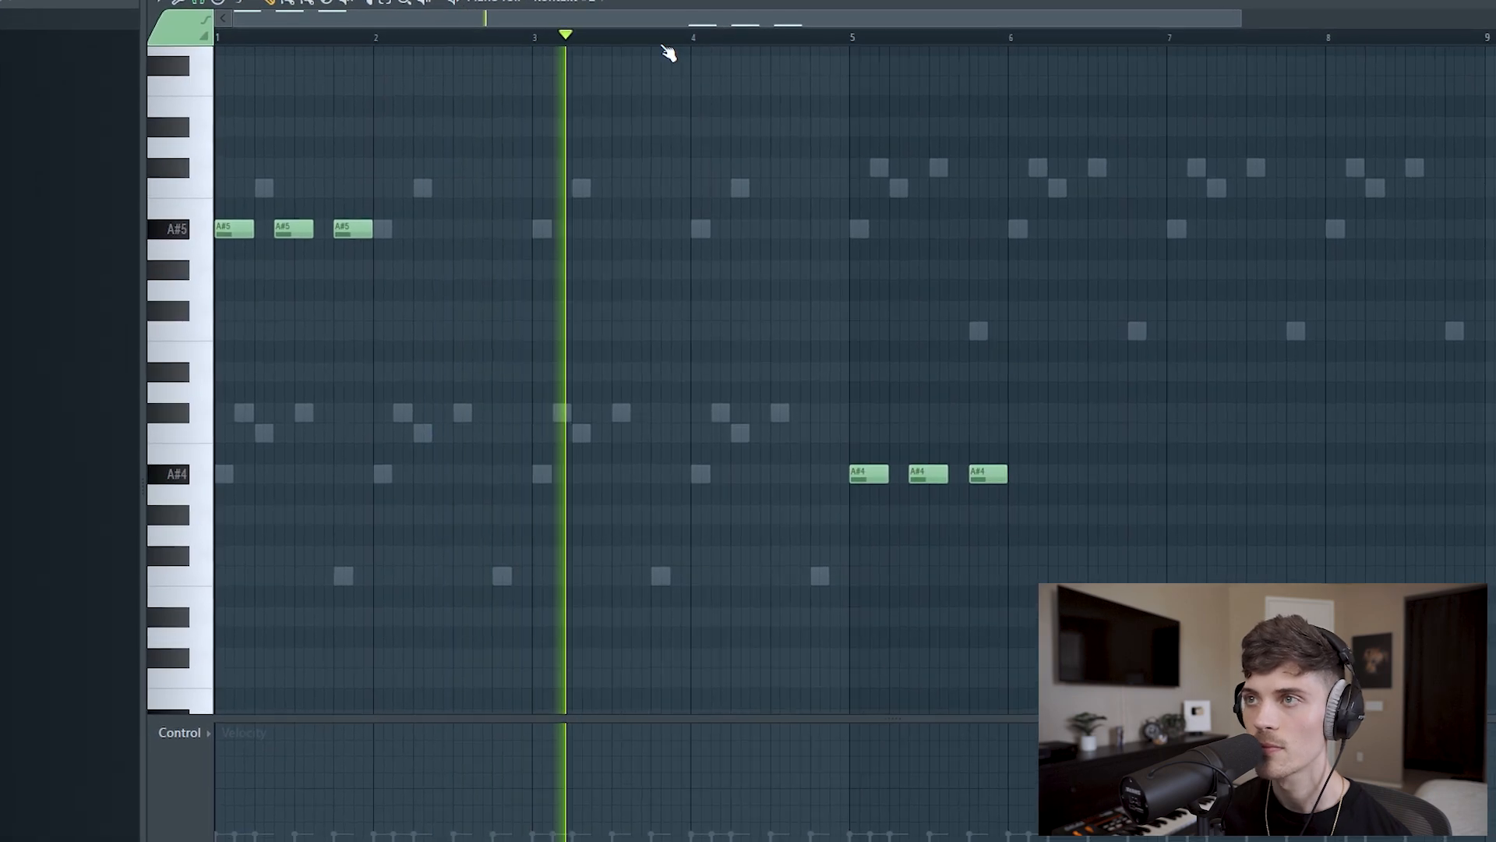
pyautogui.scroll(-2, 666, 49)
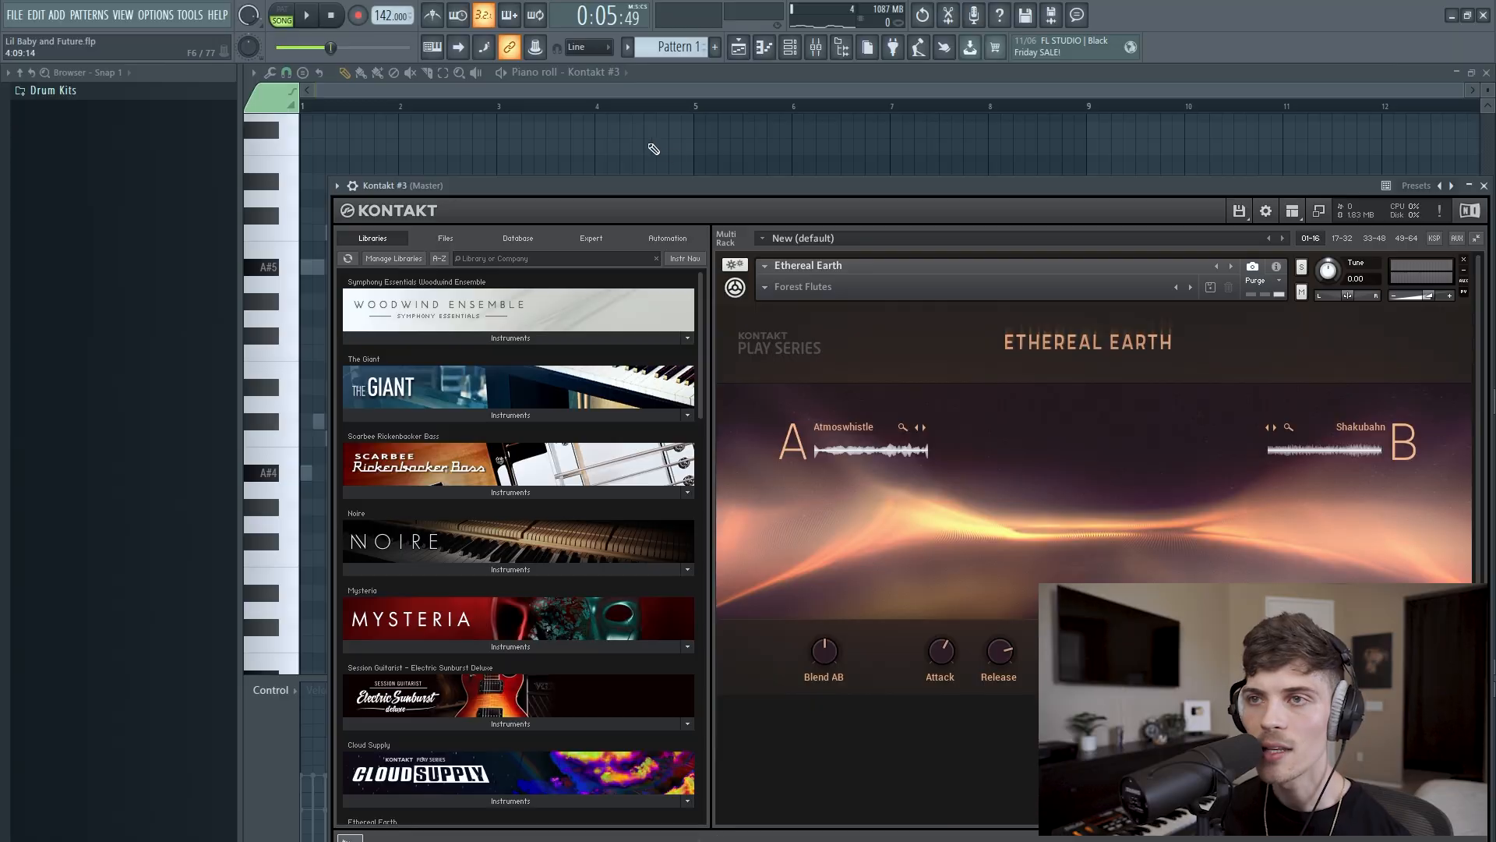
# Draw a one-bar A#5 note at bar 1 and a one-bar A#4 note at bar 5 in Kontakt #3, and play them back.
pyautogui.click(600, 140)
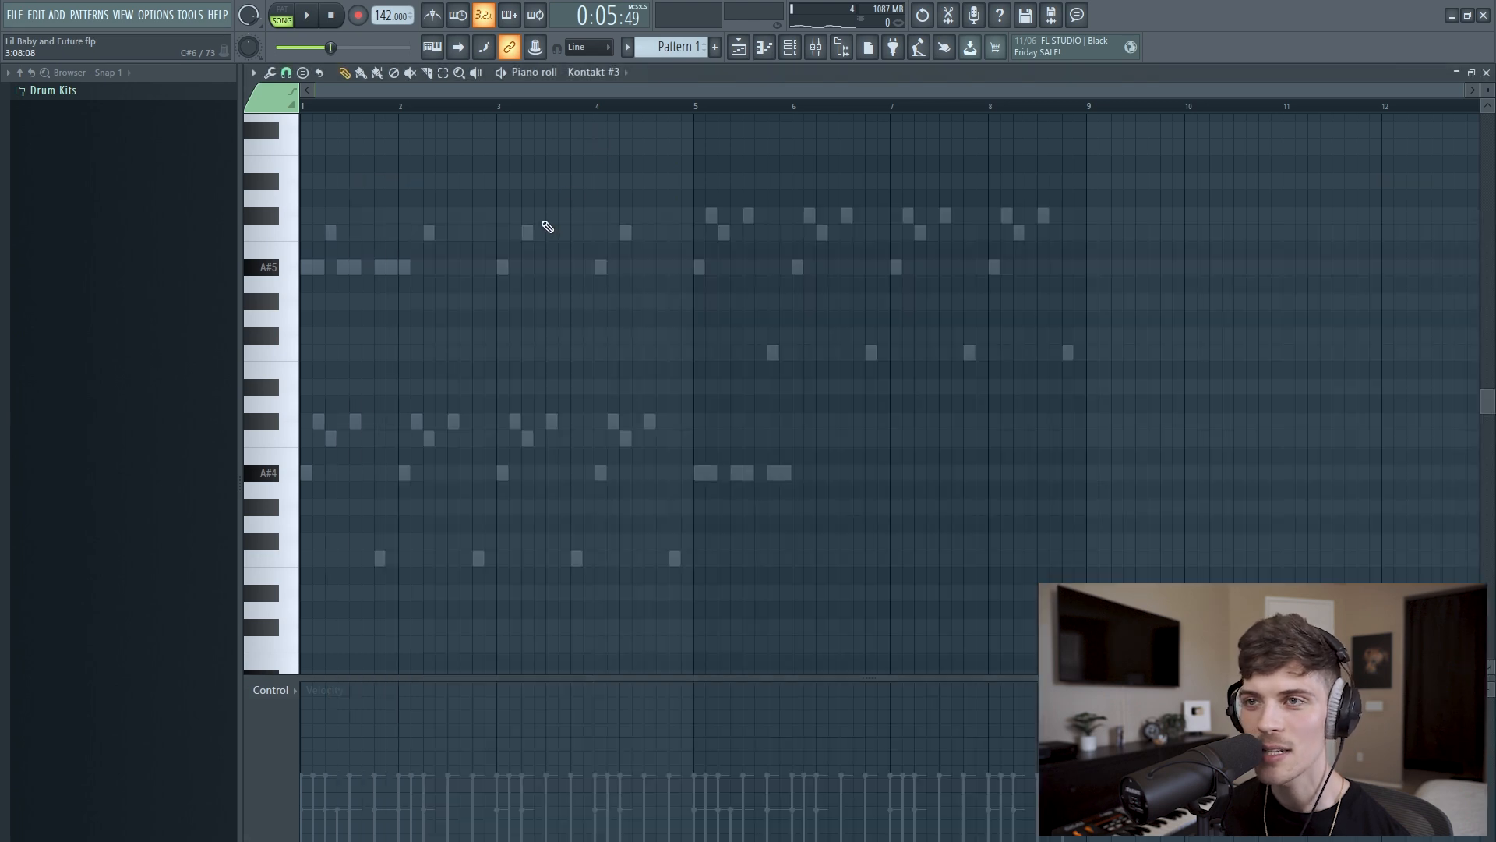
pyautogui.scroll(2, 1486, 87)
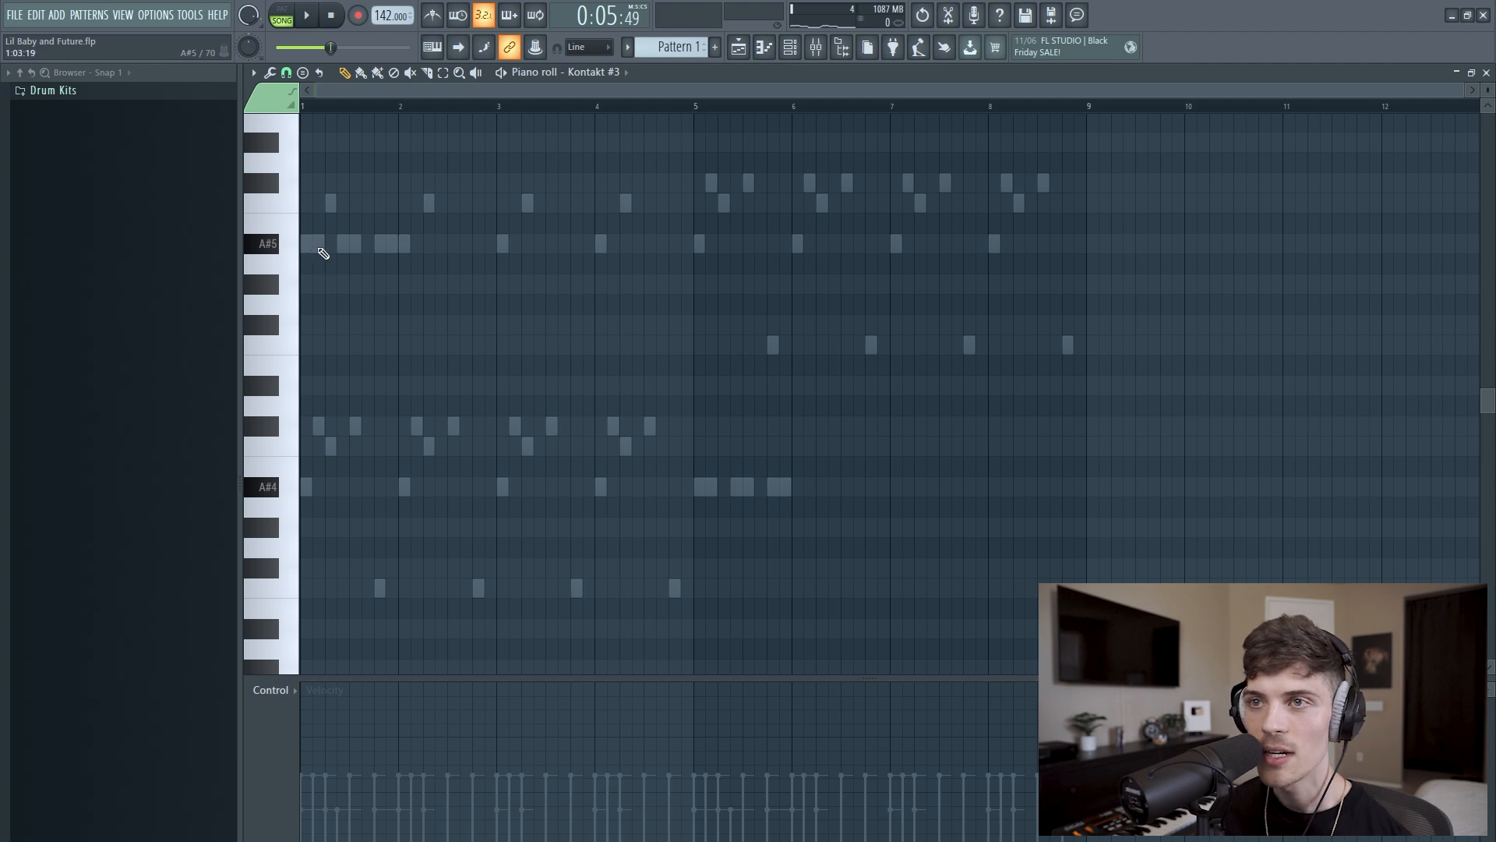
pyautogui.moveTo(330, 246); pyautogui.dragTo(180, 246)
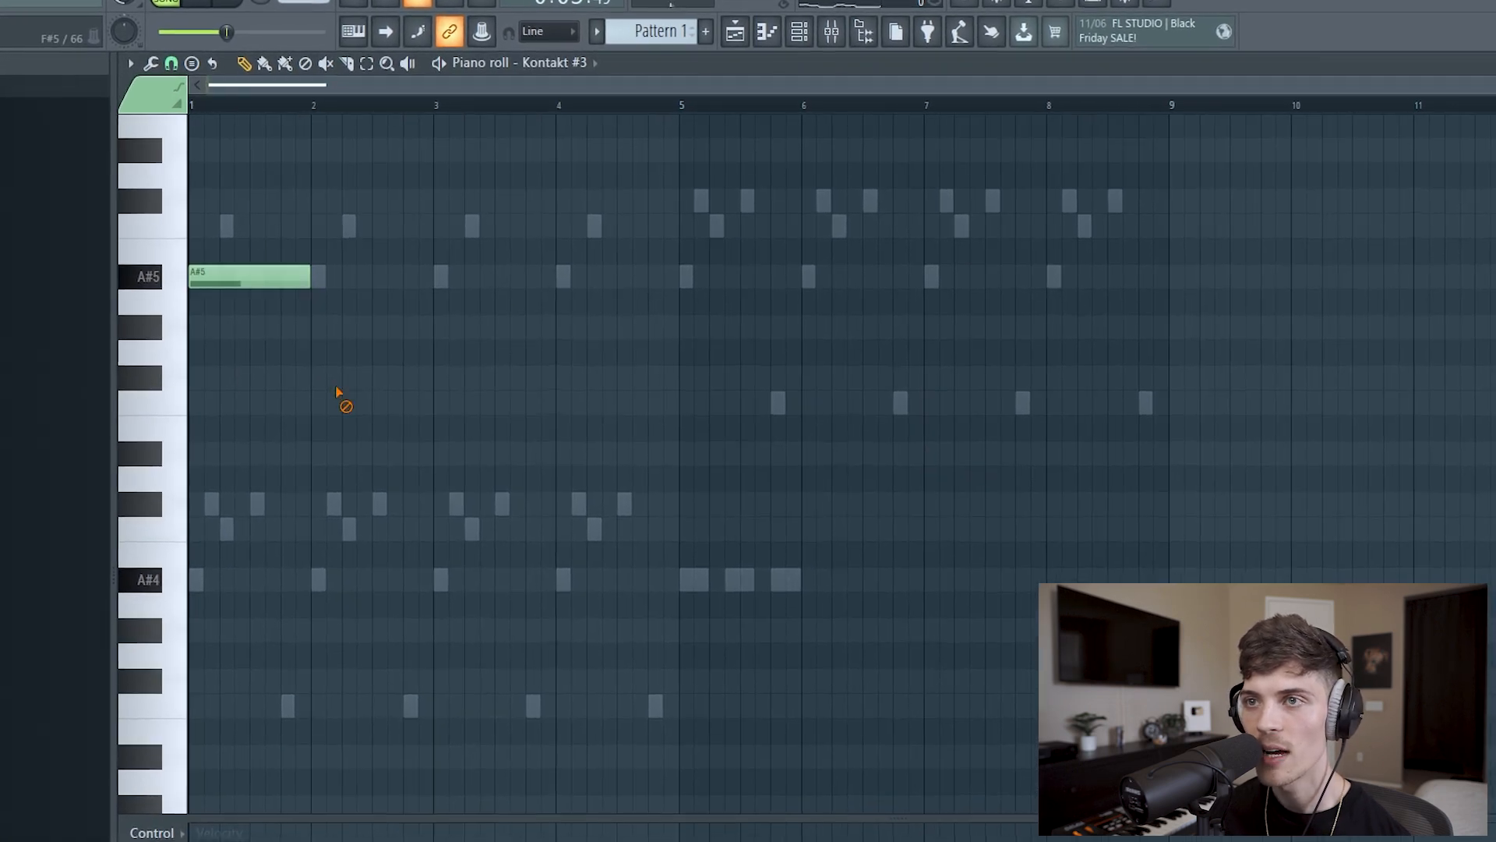
pyautogui.click(178, 302)
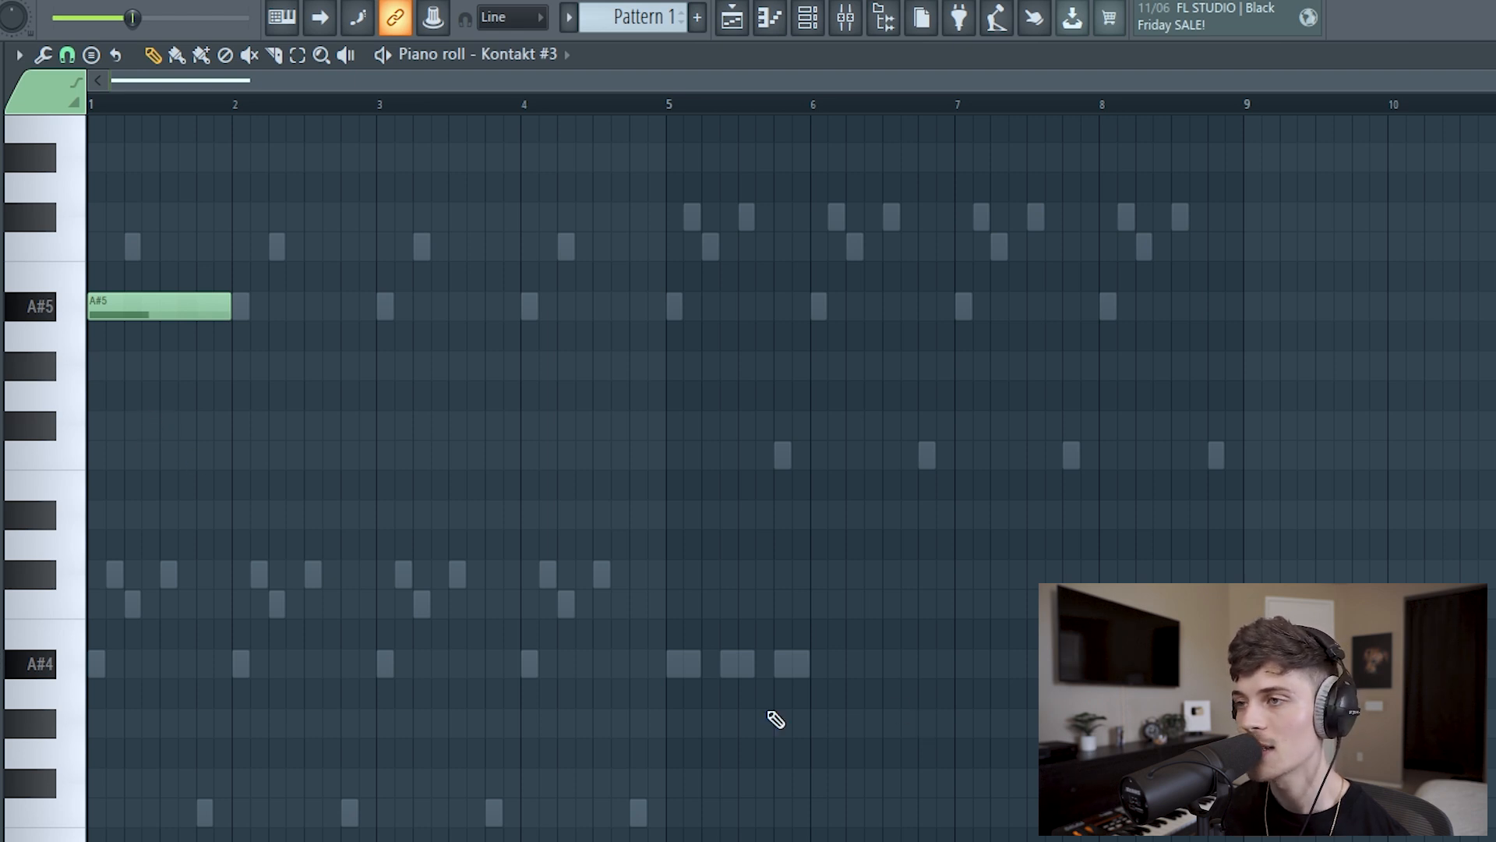
pyautogui.click(674, 669)
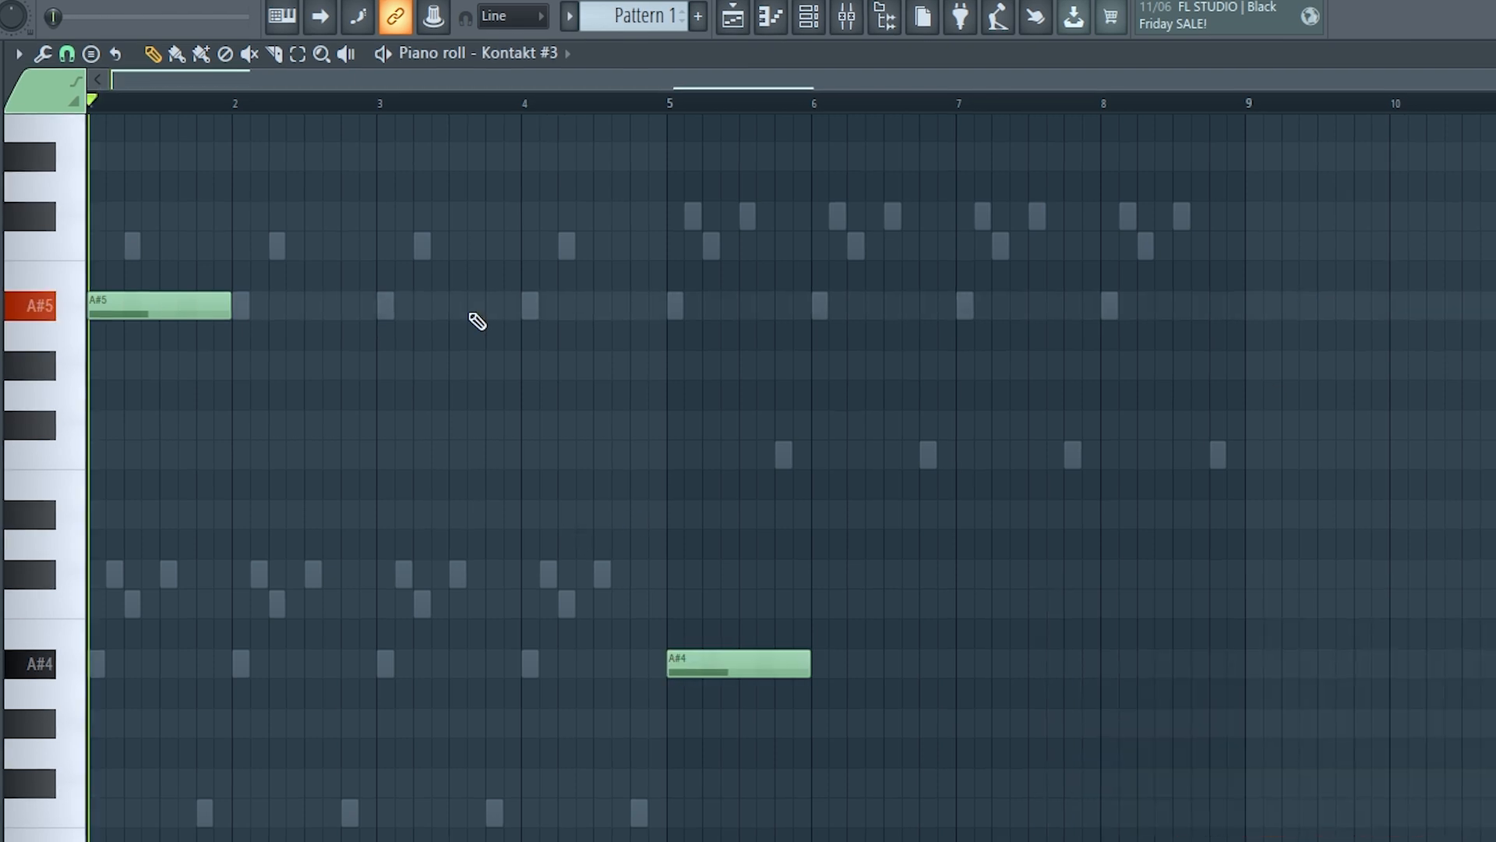
pyautogui.press('space')
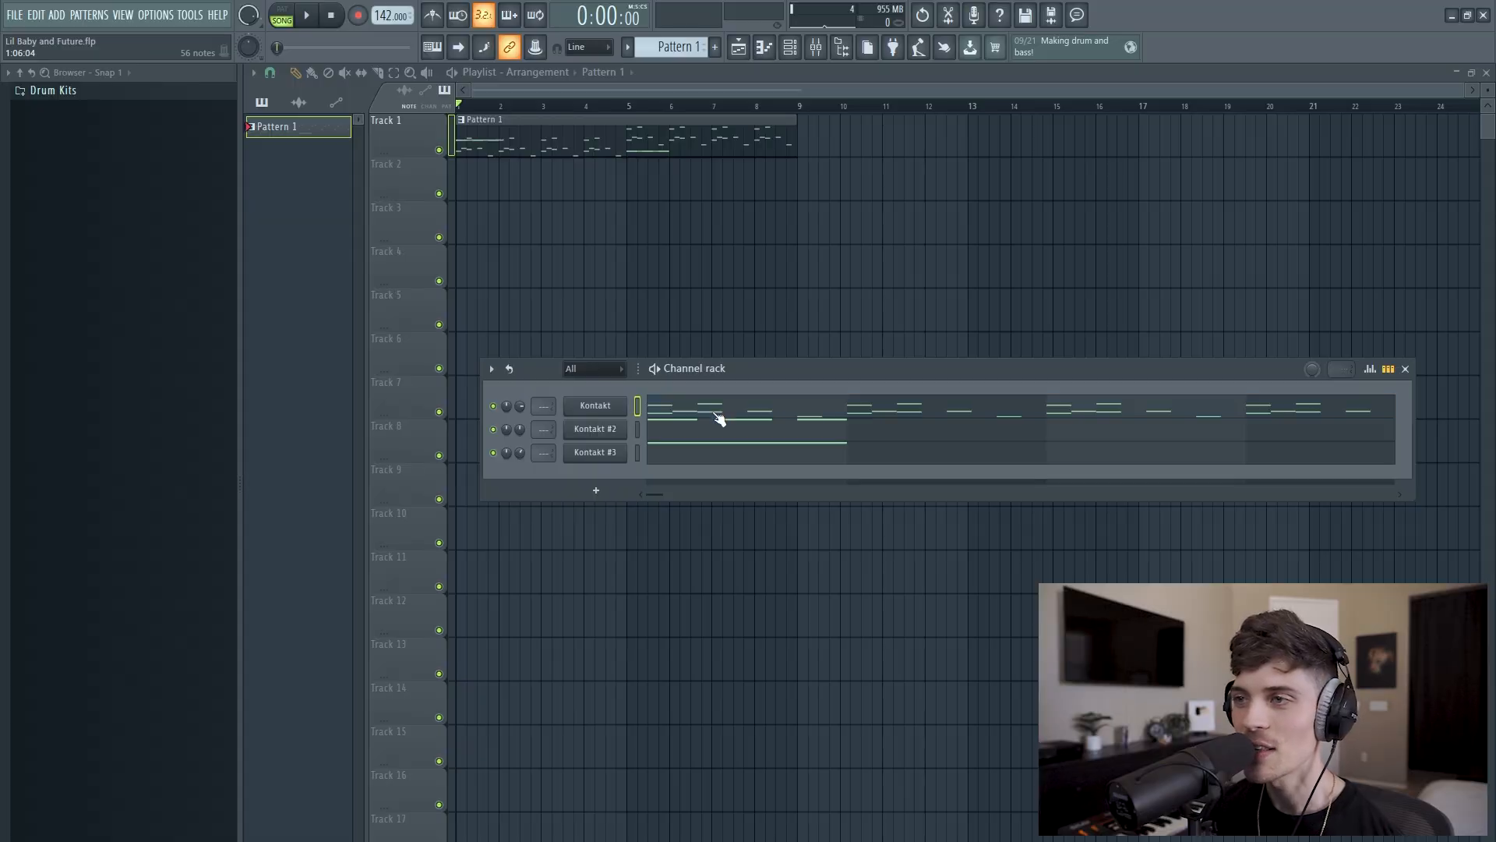
# Flip the notes of the first Kontakt channel horizontally with the score flipper.
pyautogui.click(719, 419)
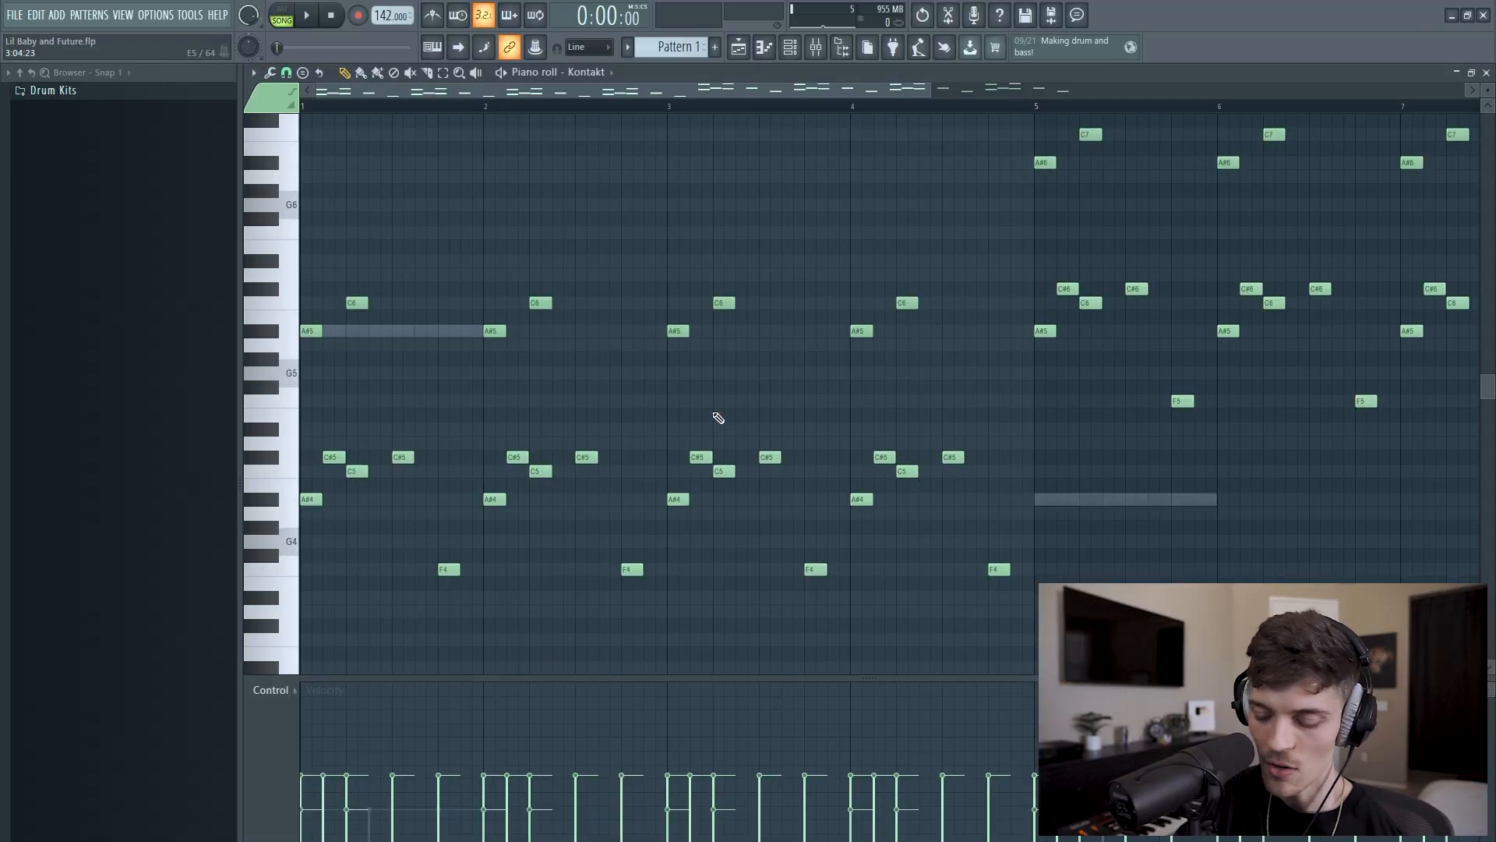
pyautogui.hotkey('alt', 'y')
pyautogui.press('Return')
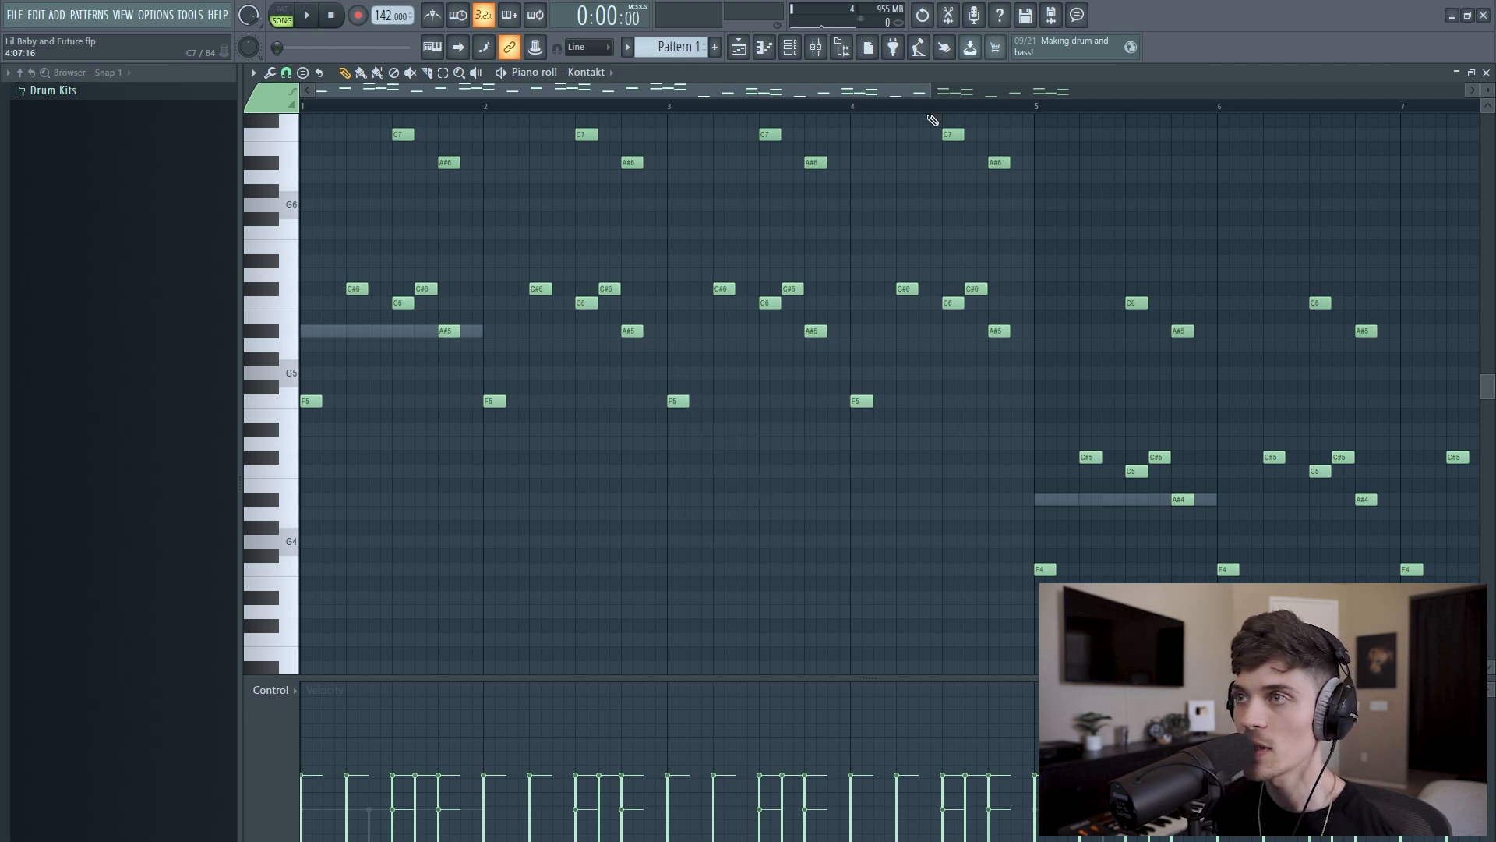
# Flip the Kontakt #2 channel's notes horizontally with the score flipper.
pyautogui.click(790, 47)
pyautogui.click(716, 434)
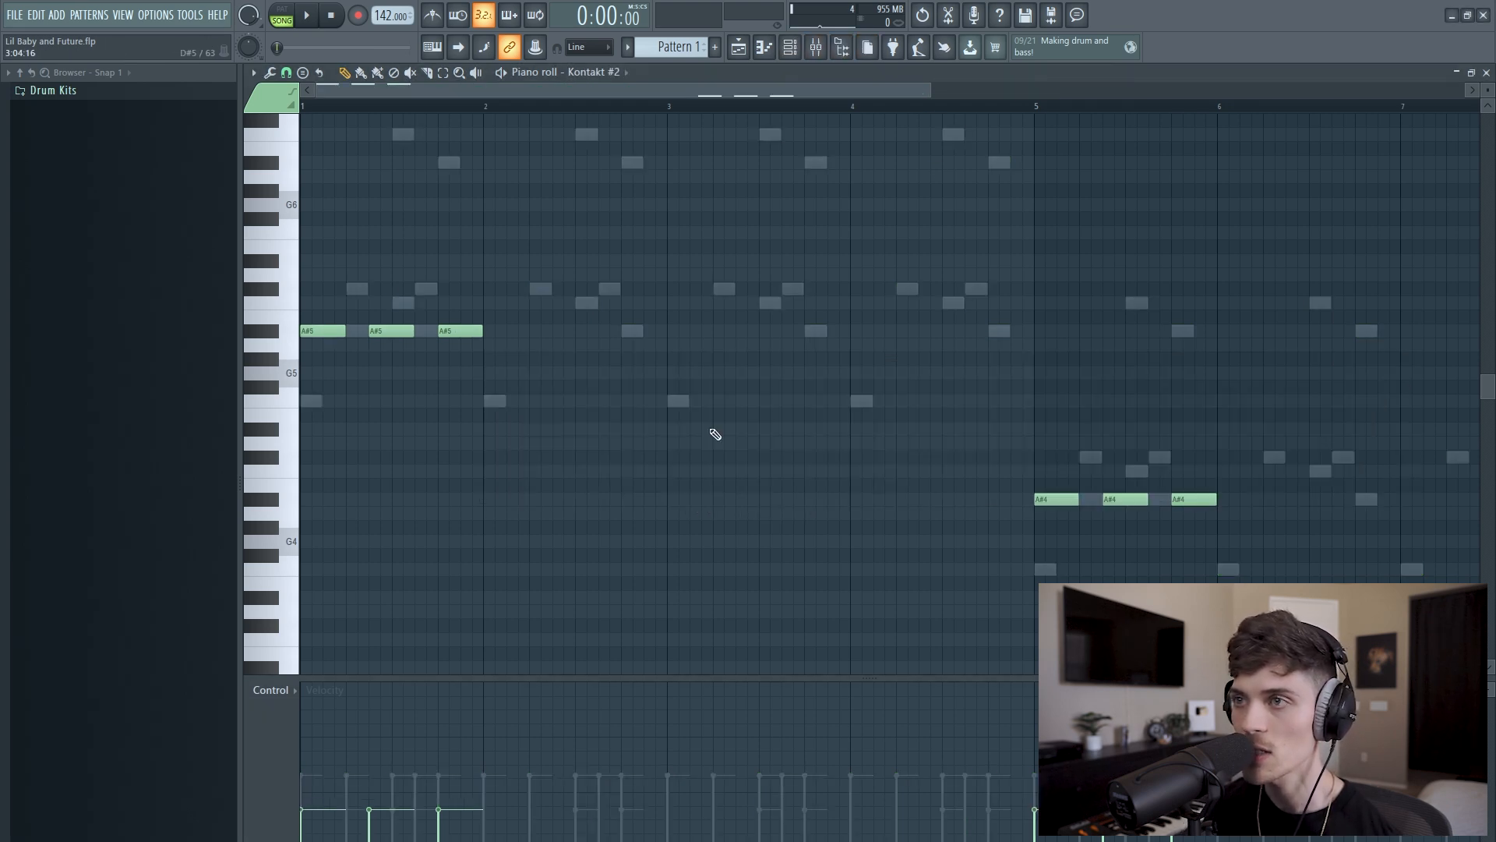
pyautogui.hotkey('alt', 'y')
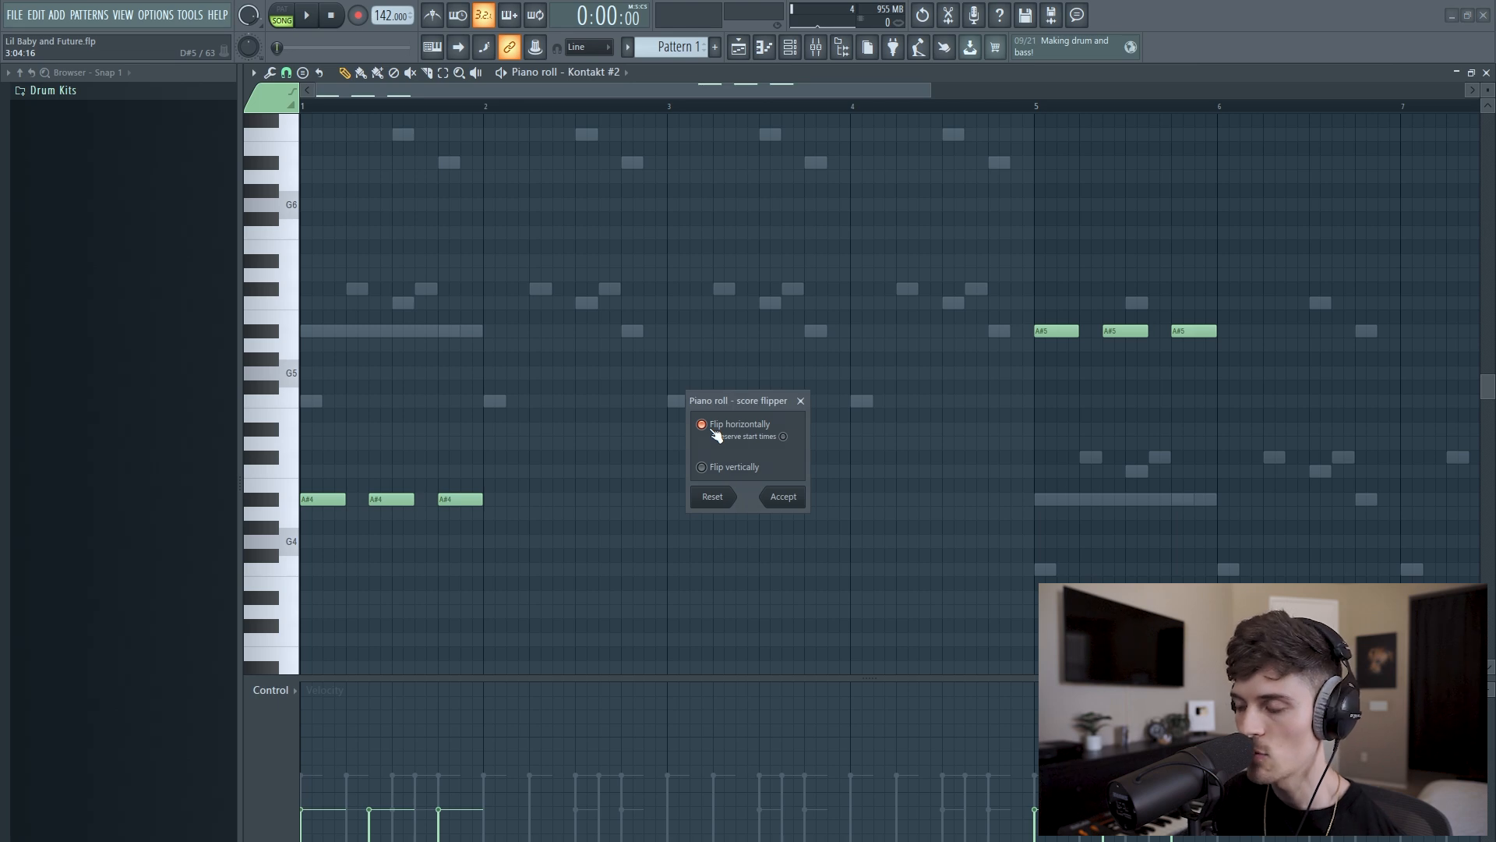
pyautogui.press('Return')
# Flip the Kontakt #3 channel's notes horizontally with the score flipper.
pyautogui.press('F6')
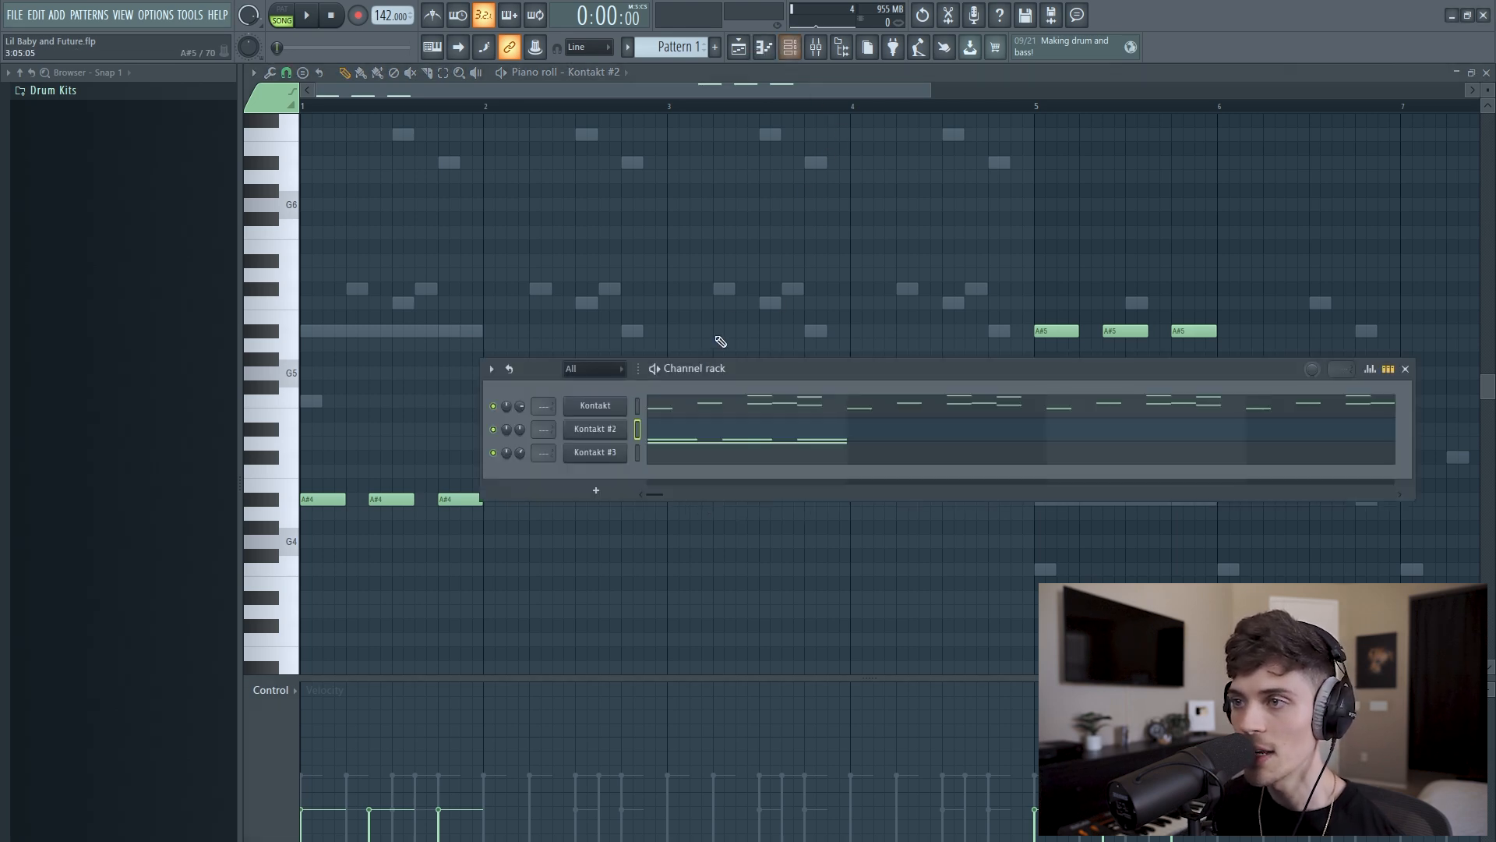
pyautogui.click(689, 460)
pyautogui.hotkey('alt', 'y')
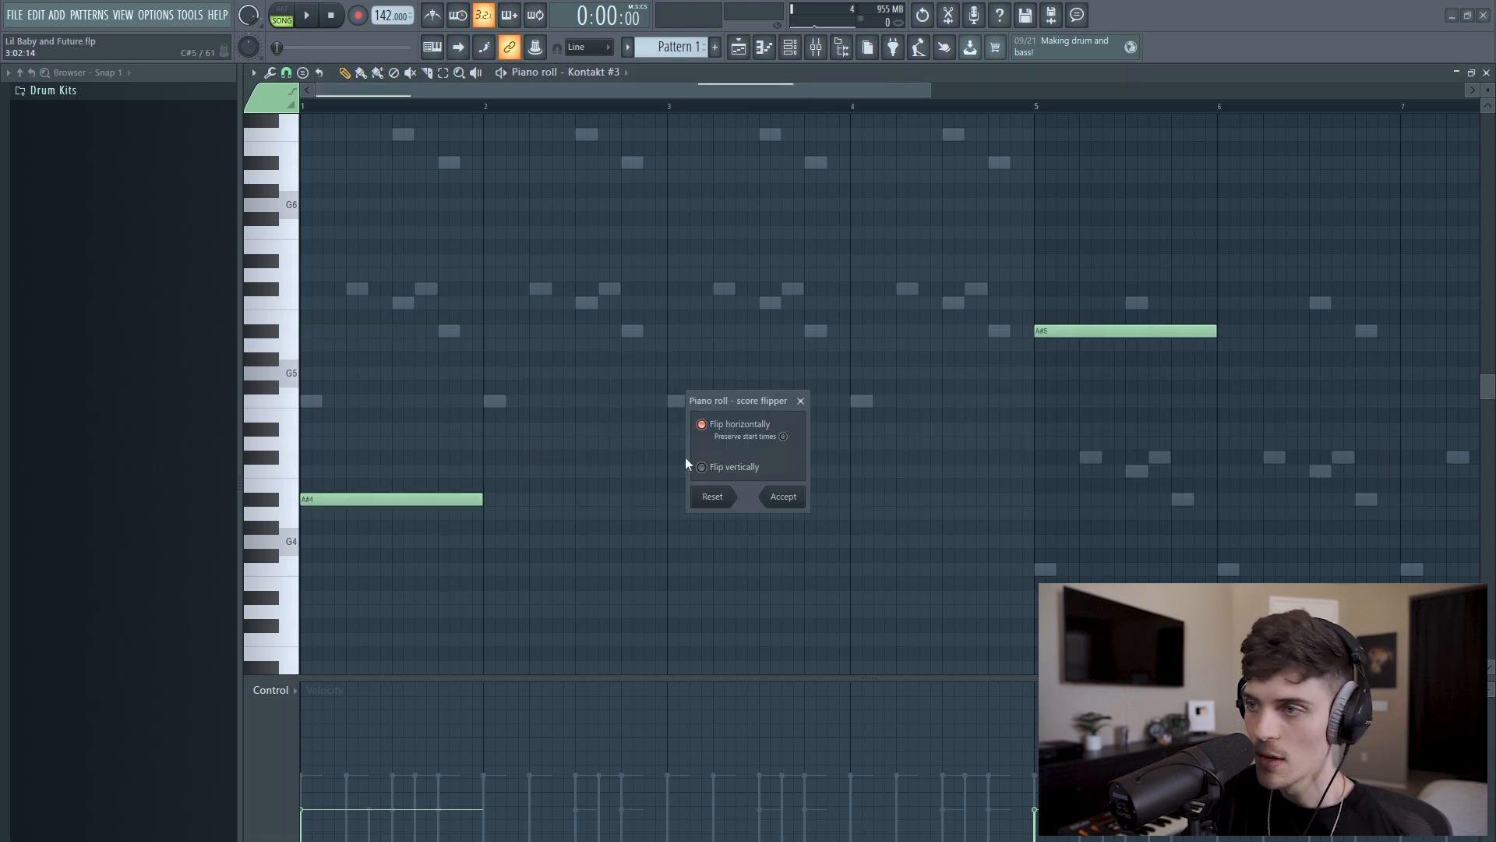
pyautogui.press('Return')
# Consolidate Pattern 1 in the playlist into an audio clip.
pyautogui.click(738, 47)
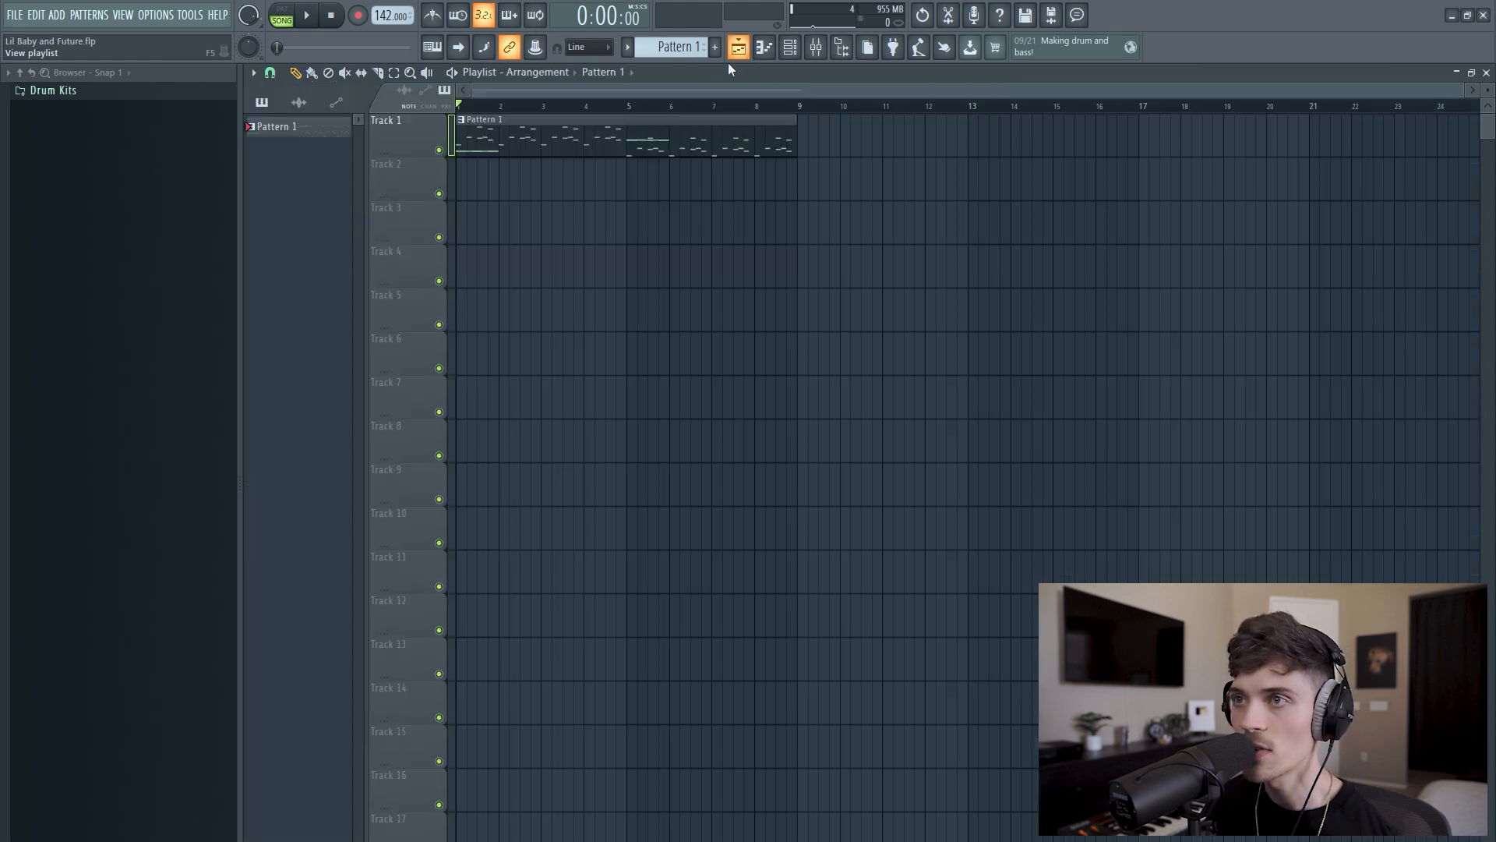
pyautogui.hotkey('ctrl', 'a')
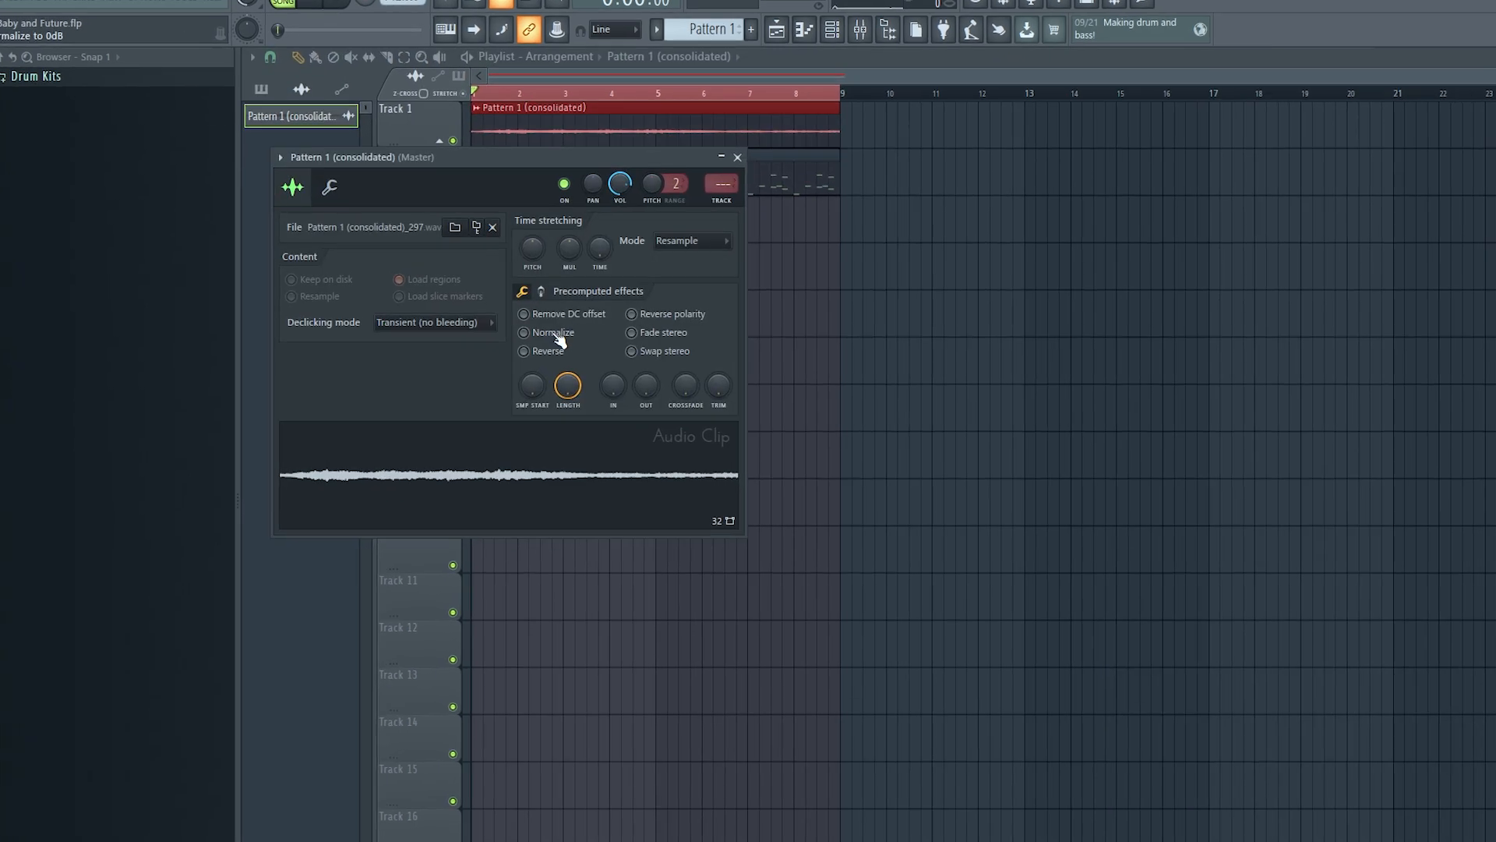
# Normalize and reverse the consolidated Pattern 1 audio clip, and choose its time-stretching mode.
pyautogui.click(551, 334)
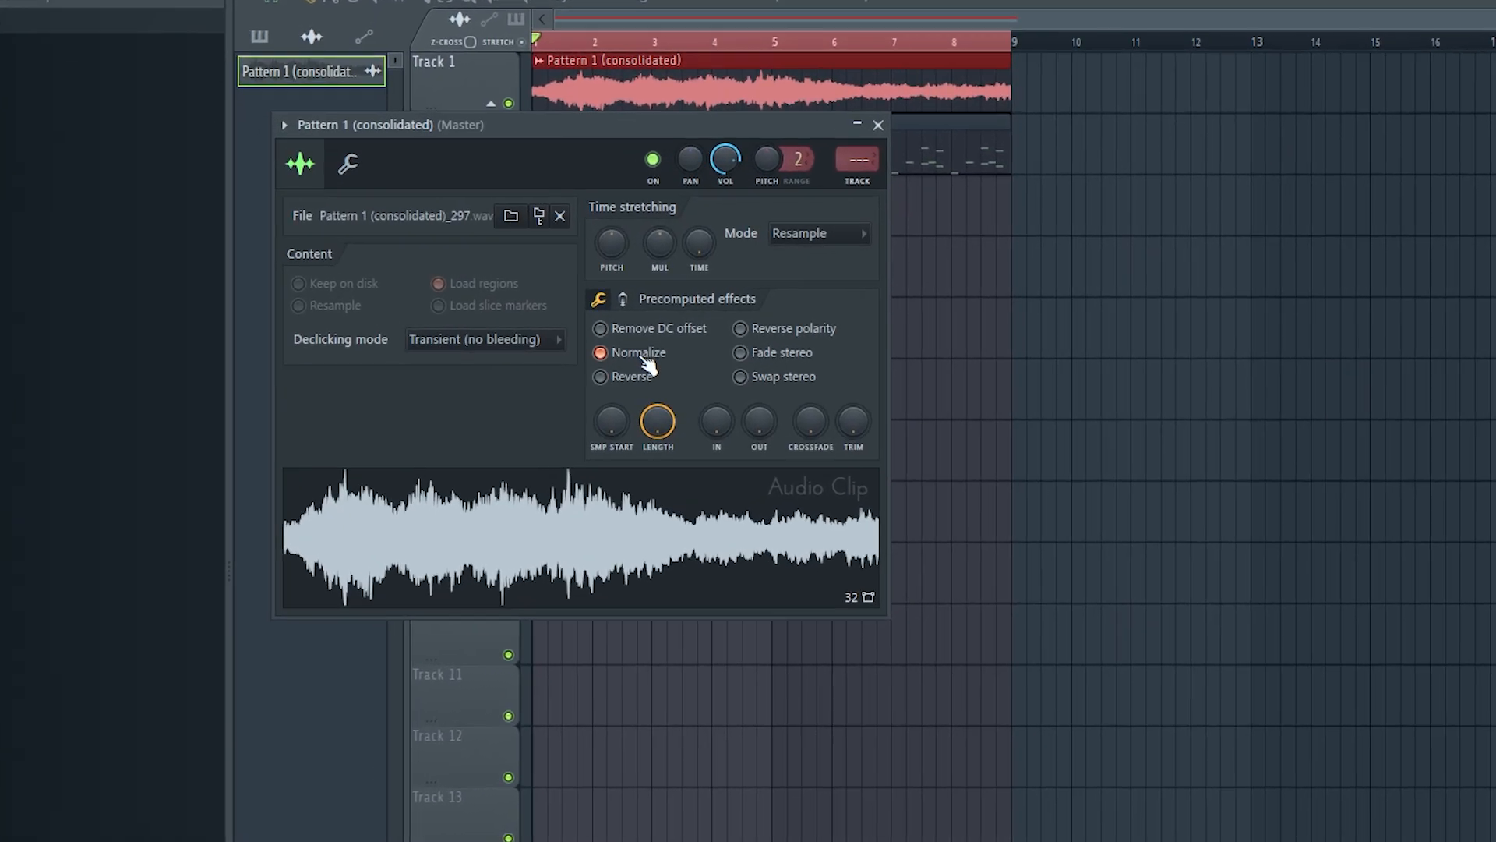
pyautogui.click(551, 353)
pyautogui.click(1029, 225)
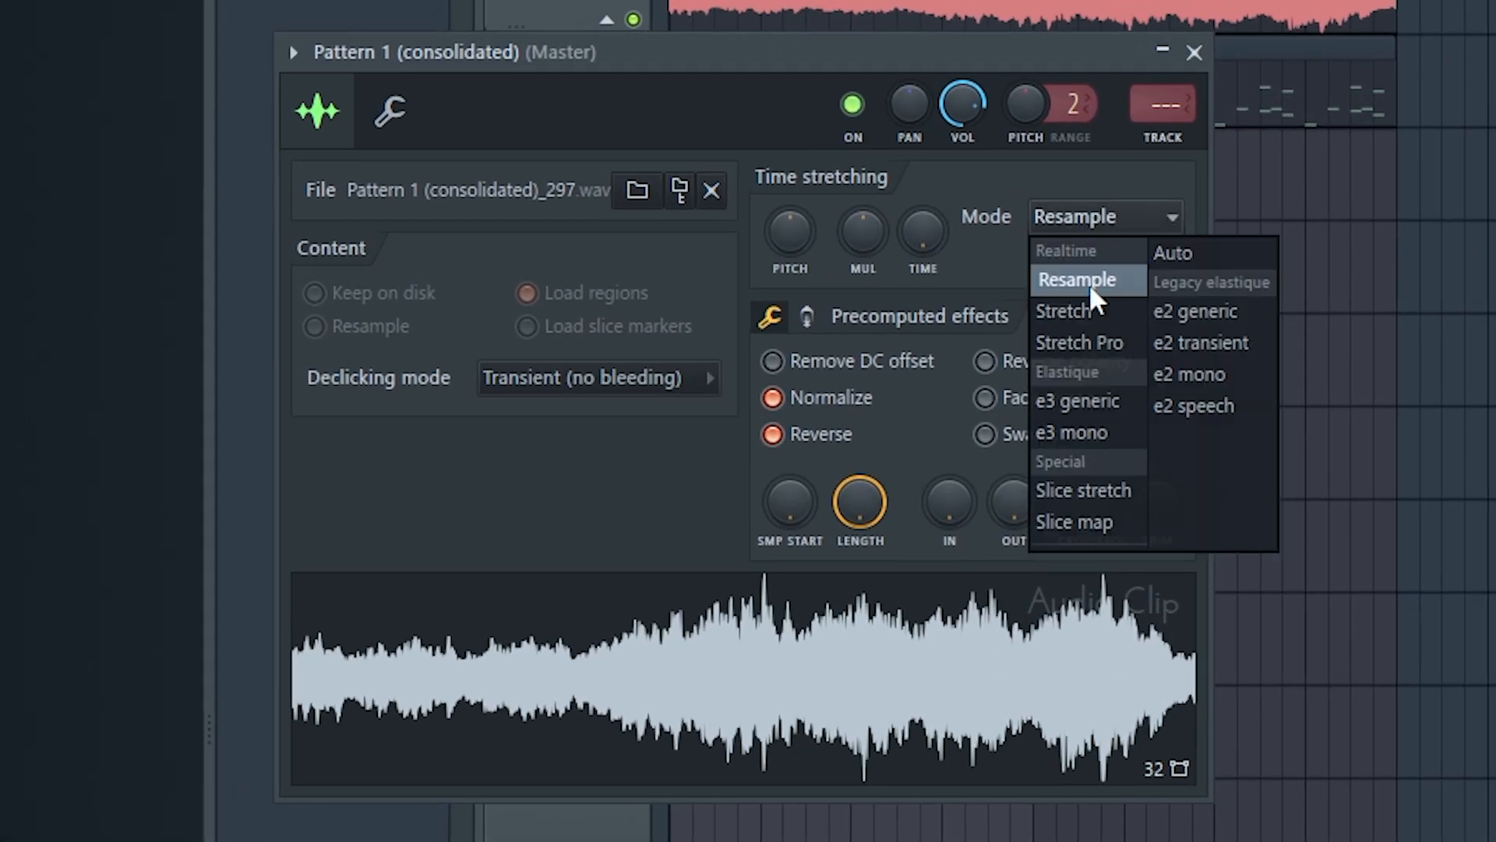
pyautogui.click(1027, 303)
pyautogui.click(814, 246)
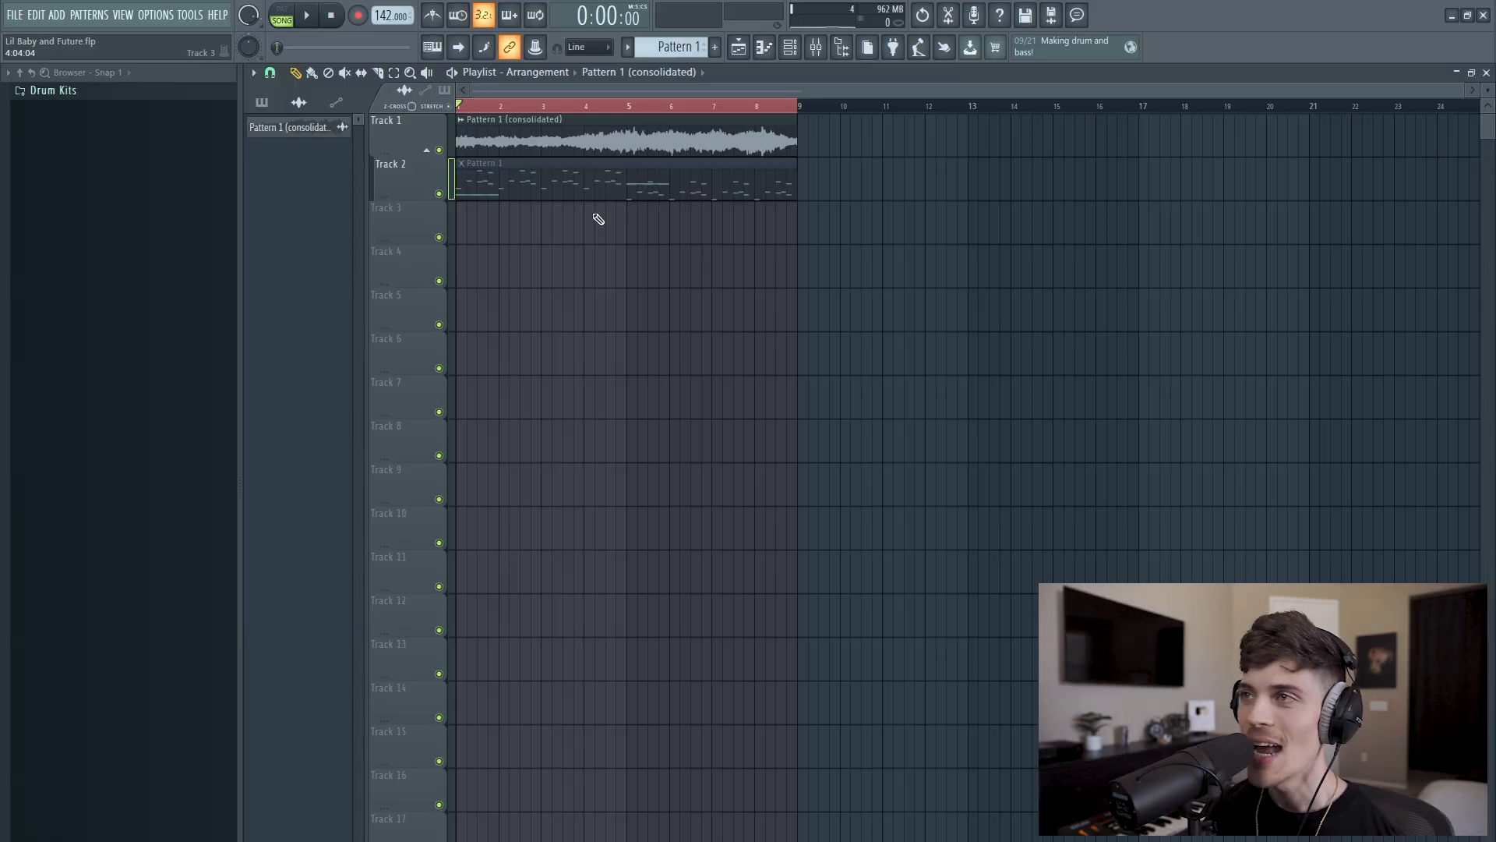
# Open ShaperBox 3 on the Master mixer track and add the Drive shaper.
pyautogui.click(817, 48)
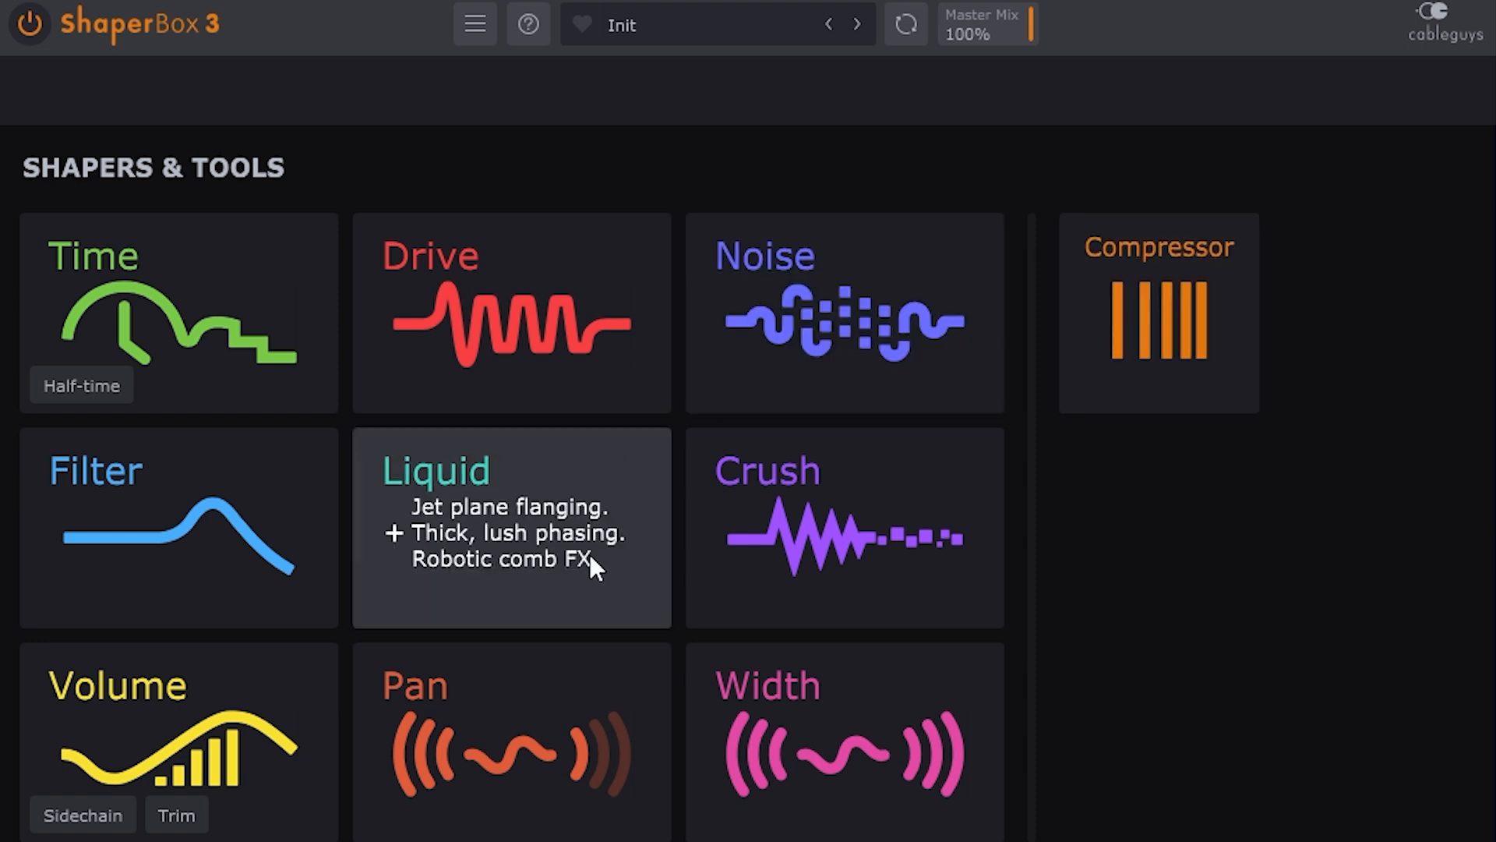
pyautogui.moveTo(522, 390)
pyautogui.moveTo(492, 550)
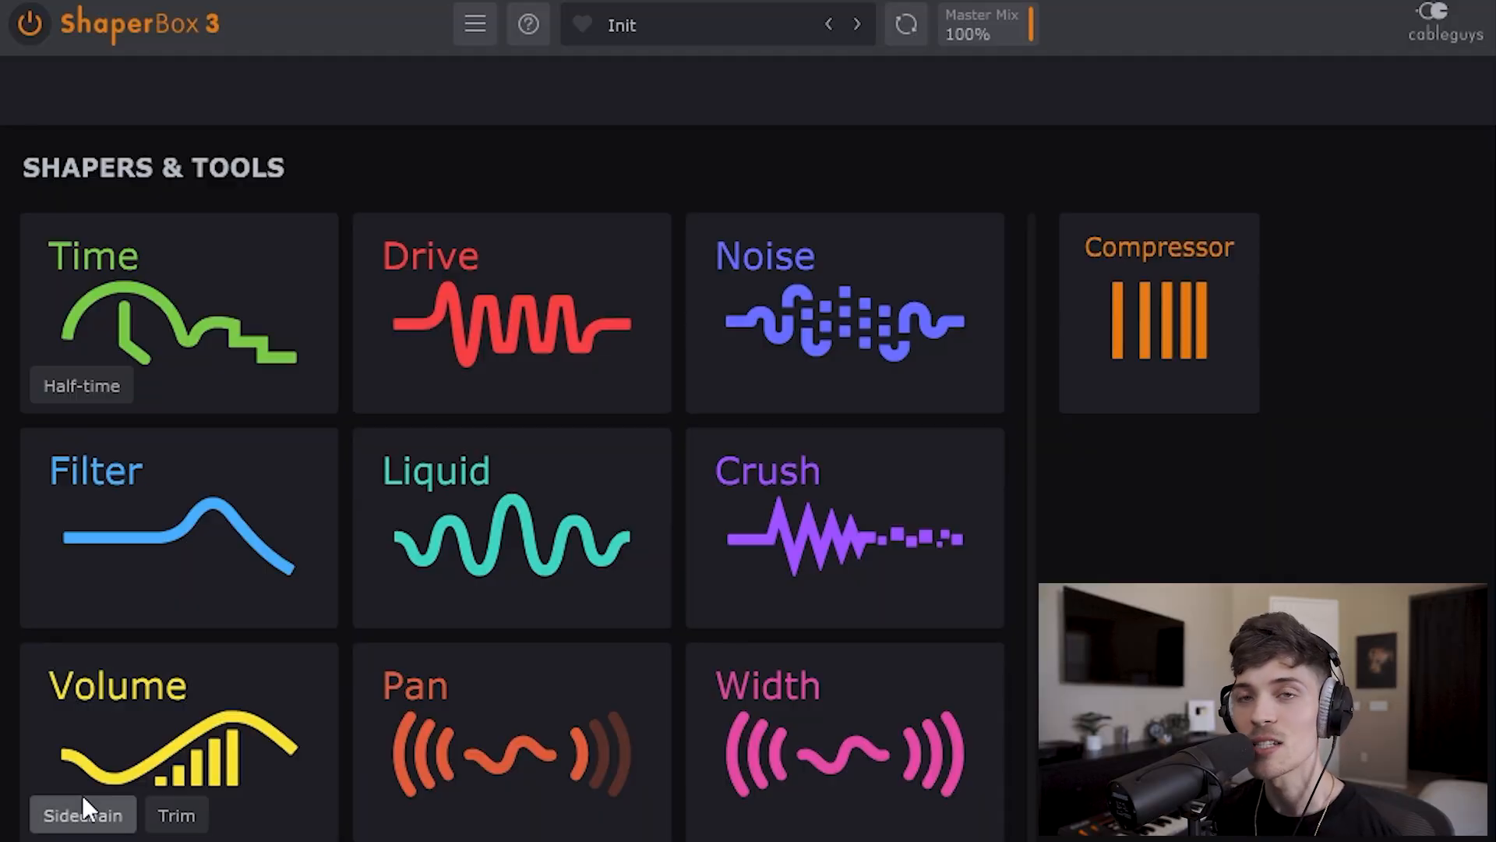
pyautogui.moveTo(180, 748)
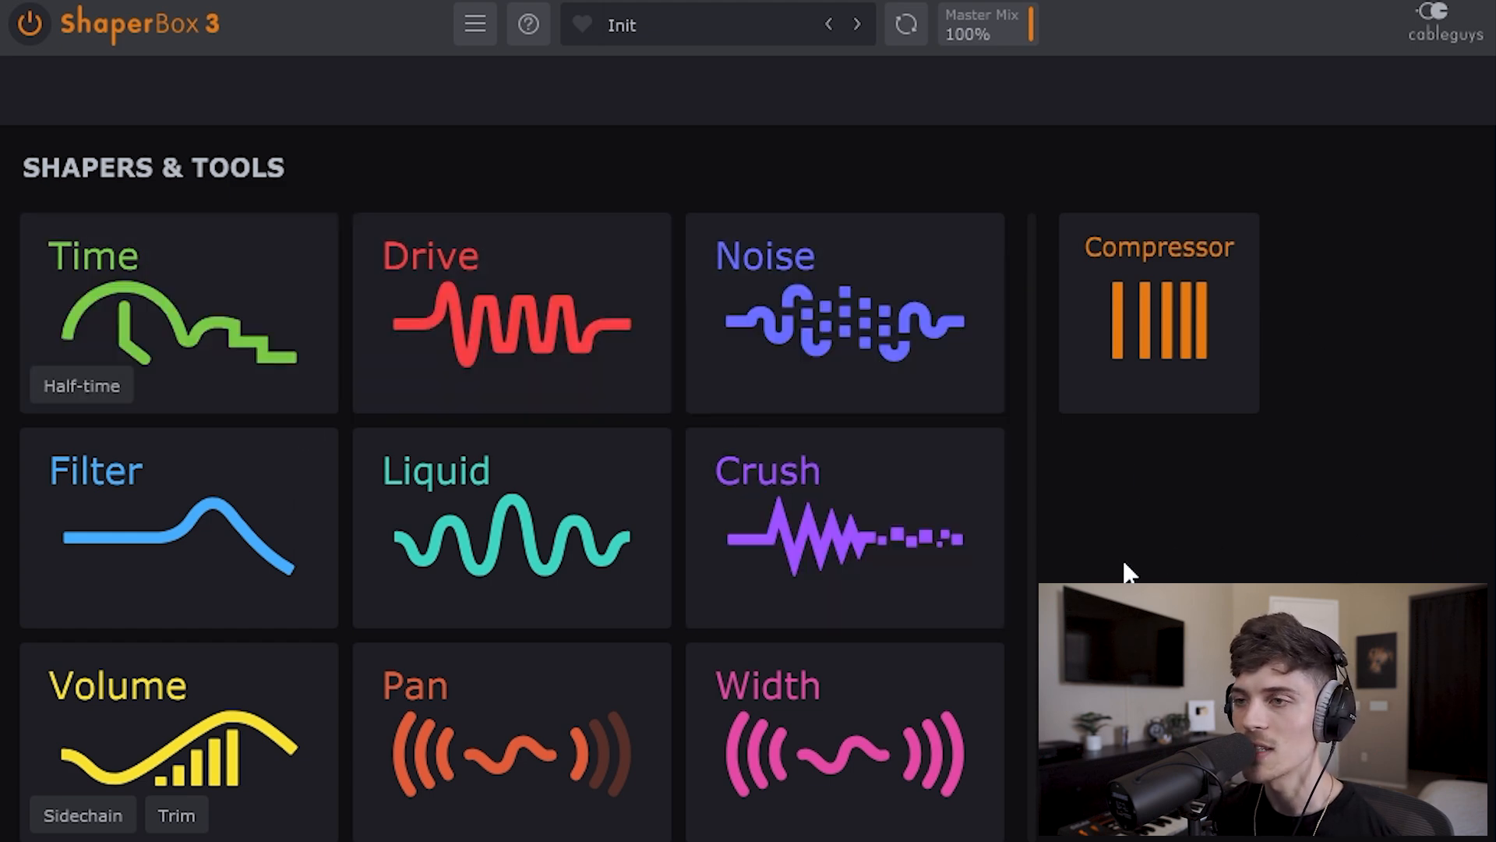
pyautogui.moveTo(274, 718)
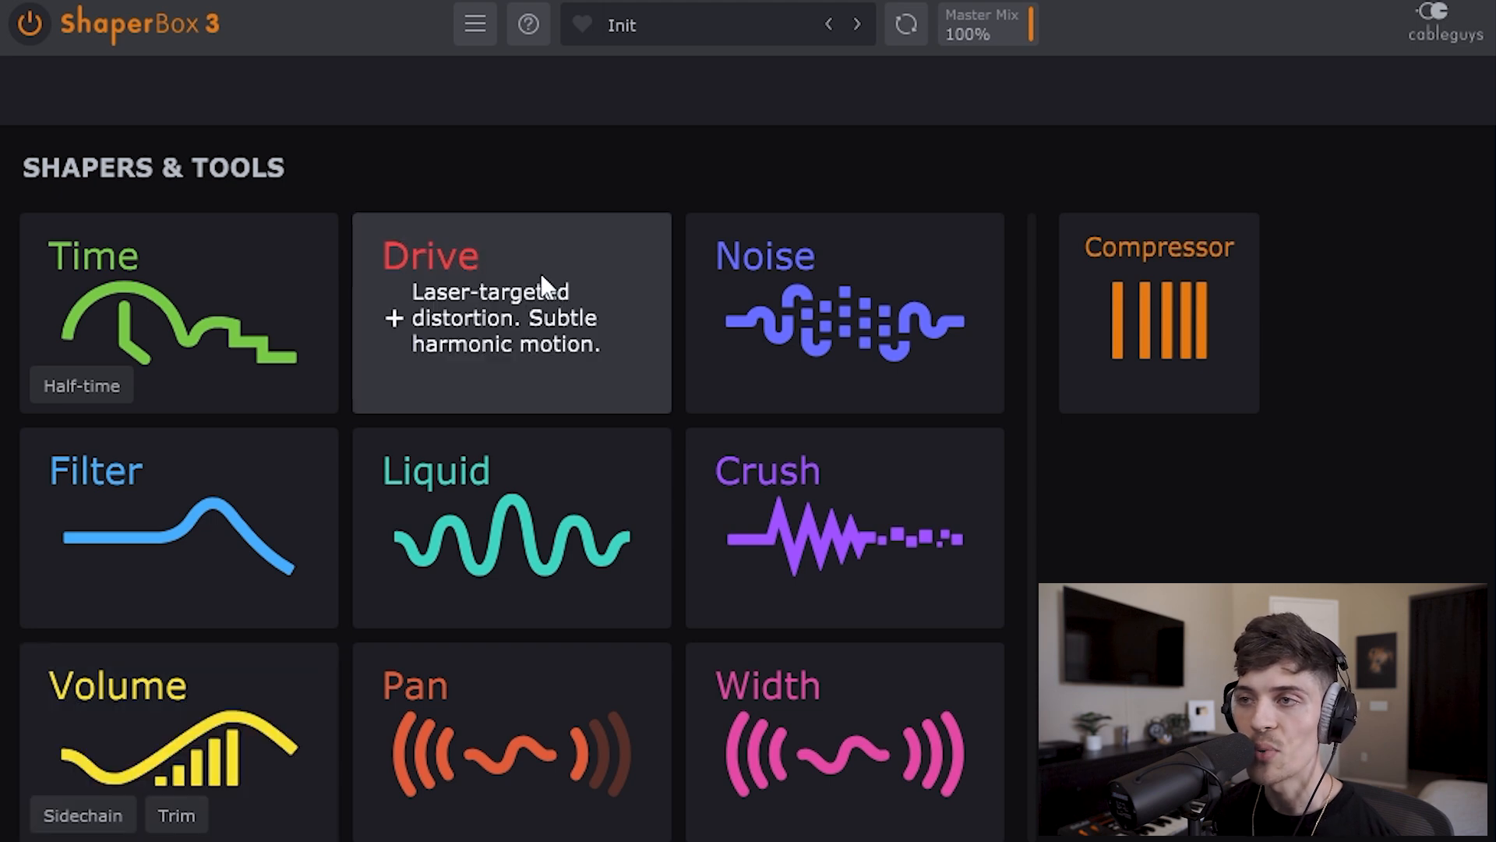
pyautogui.click(542, 282)
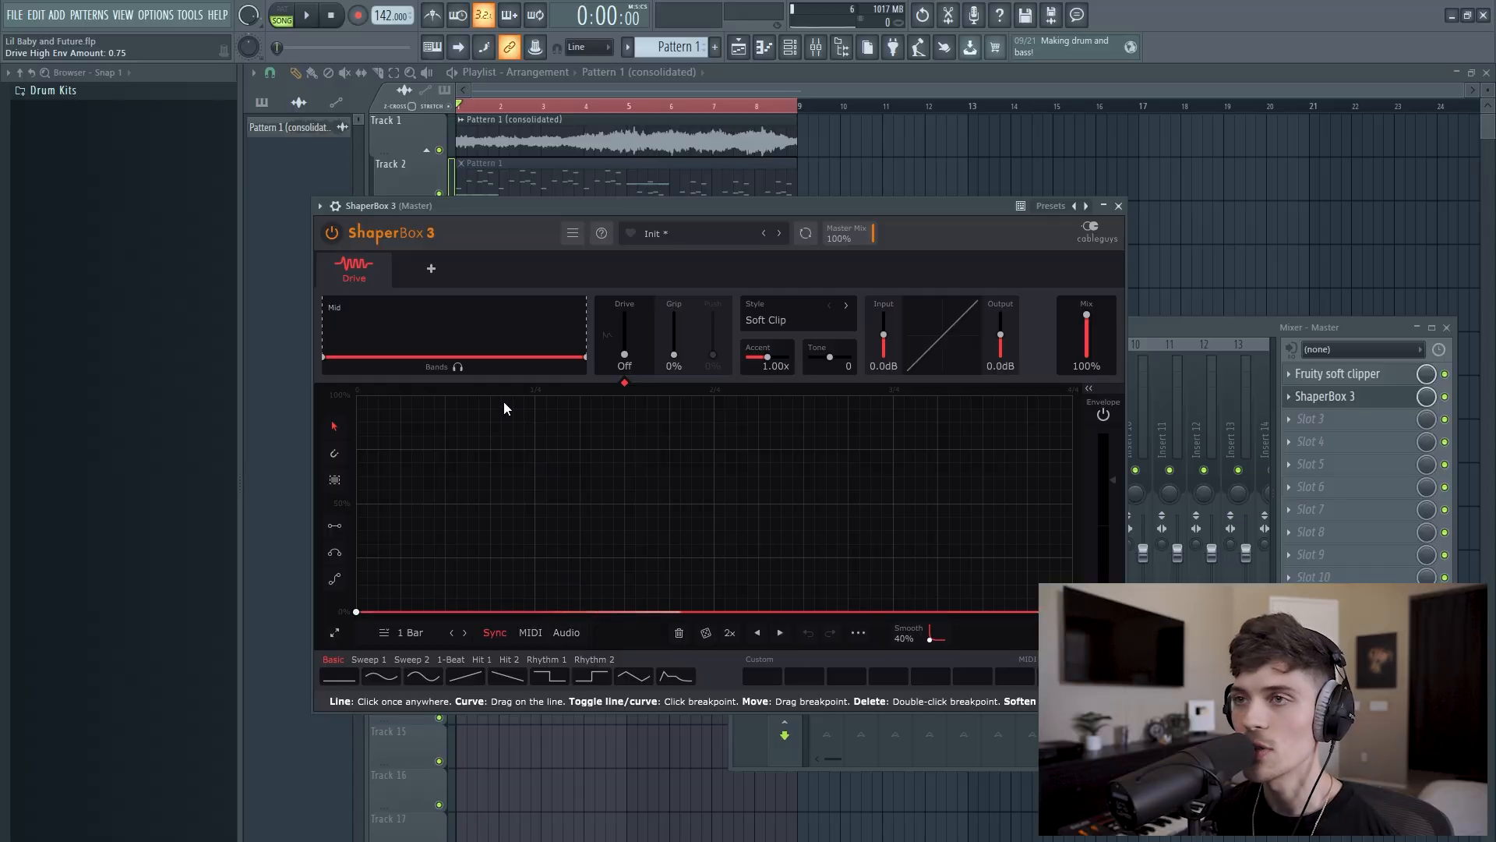
# Look through the ShaperBox 3 Showcase presets and preset categories.
pyautogui.click(431, 268)
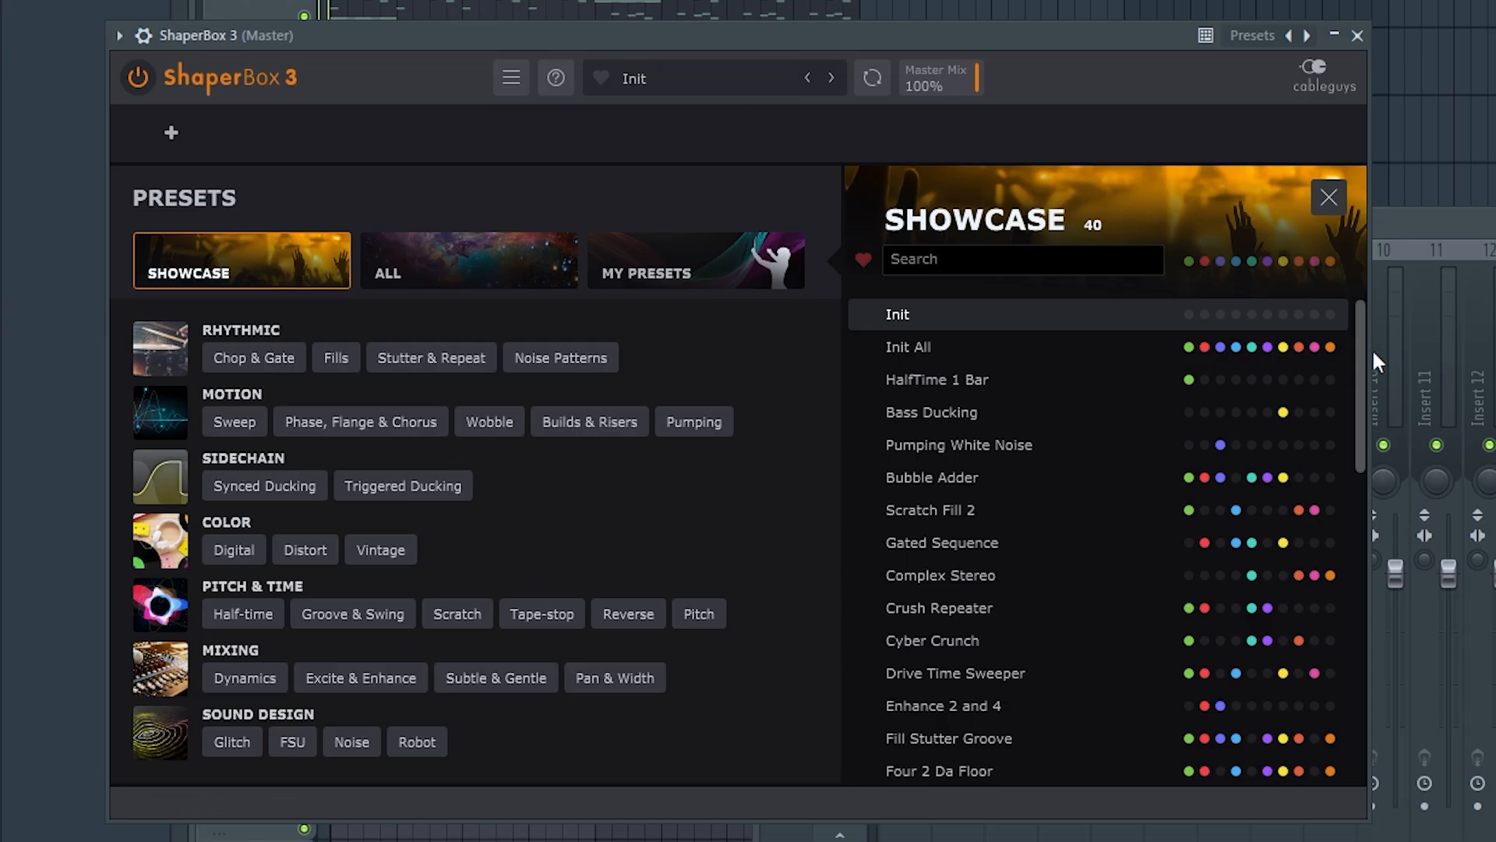
pyautogui.moveTo(1362, 345); pyautogui.dragTo(1368, 305)
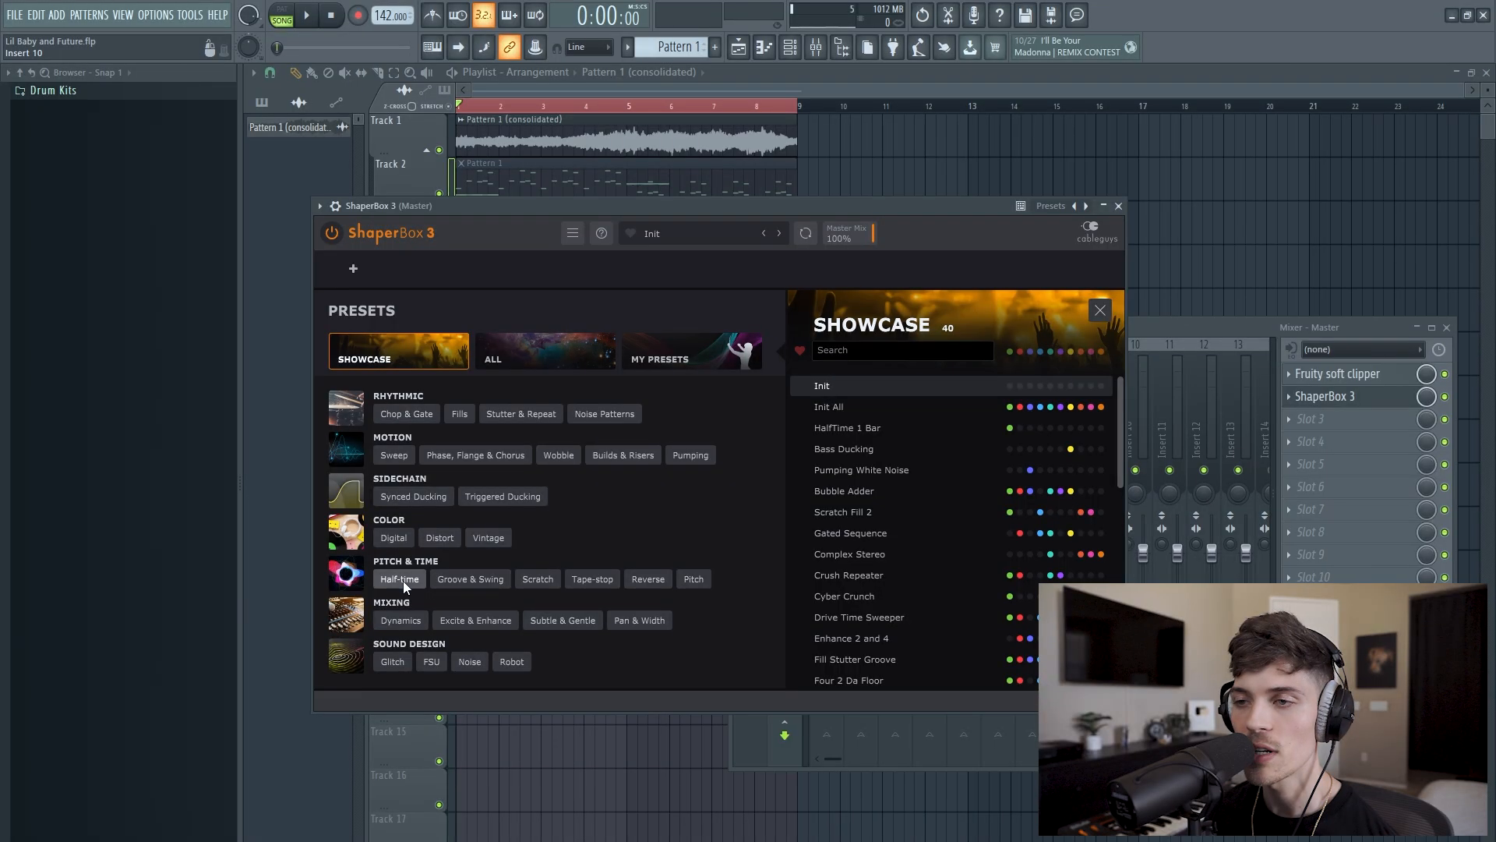
# Load the Half and Reverse preset from the Half-time category, and browse the My Presets and Showcase collections.
pyautogui.click(402, 579)
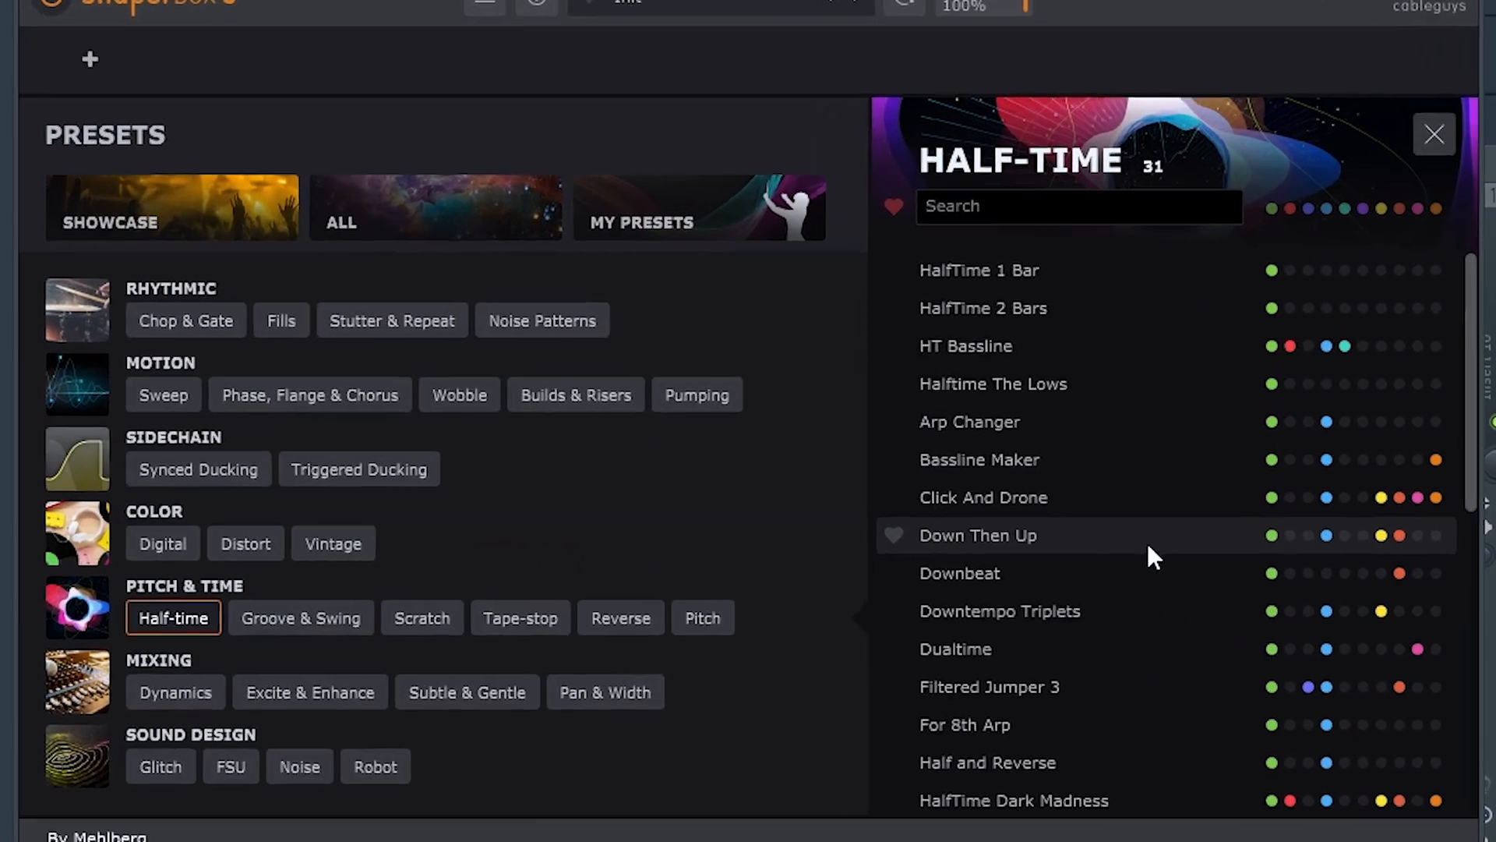
pyautogui.scroll(-3, 1149, 546)
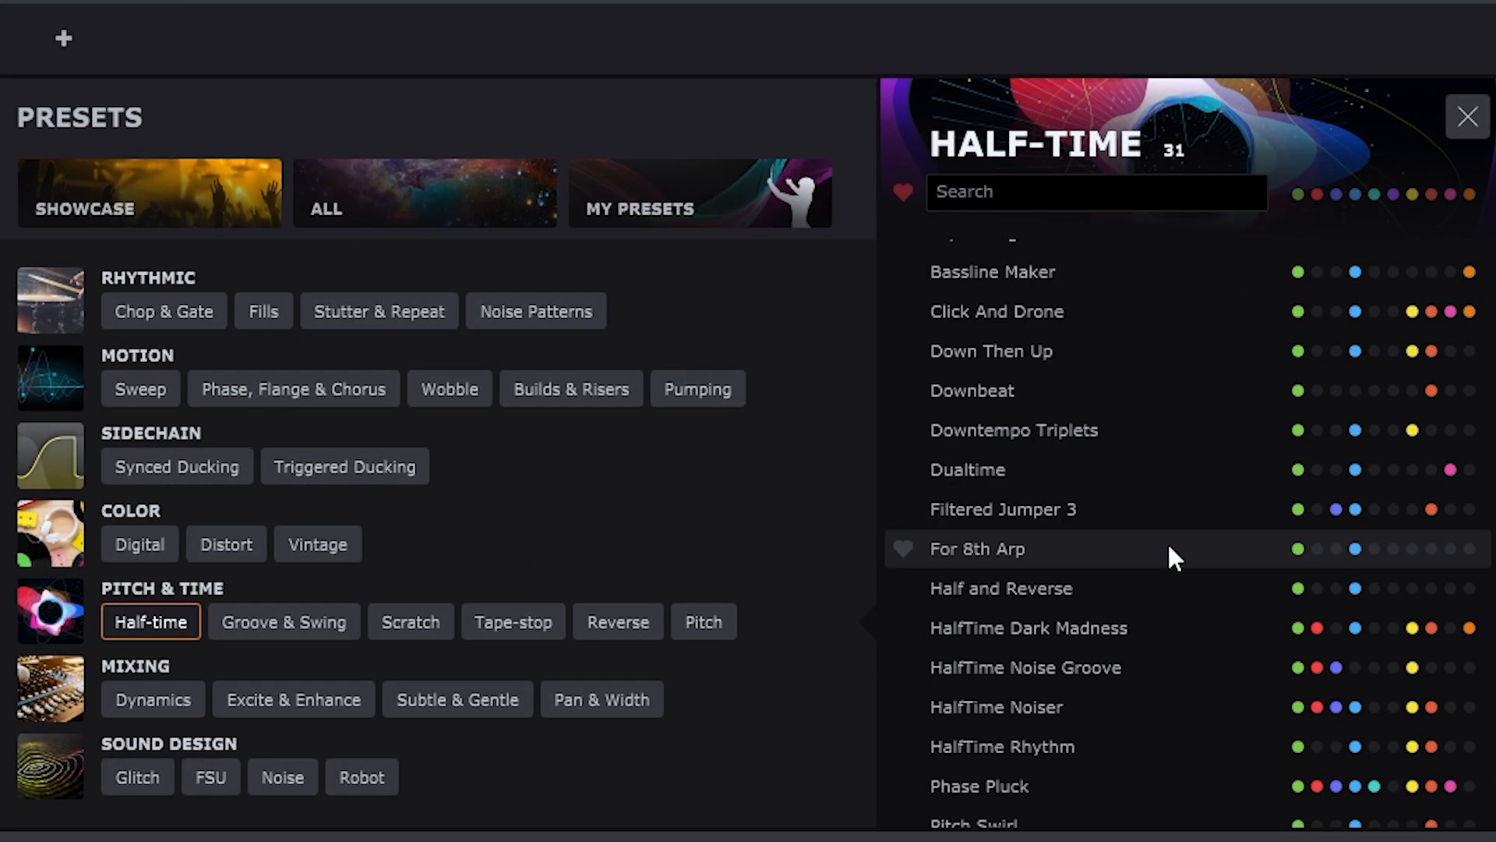
pyautogui.scroll(-1, 1167, 541)
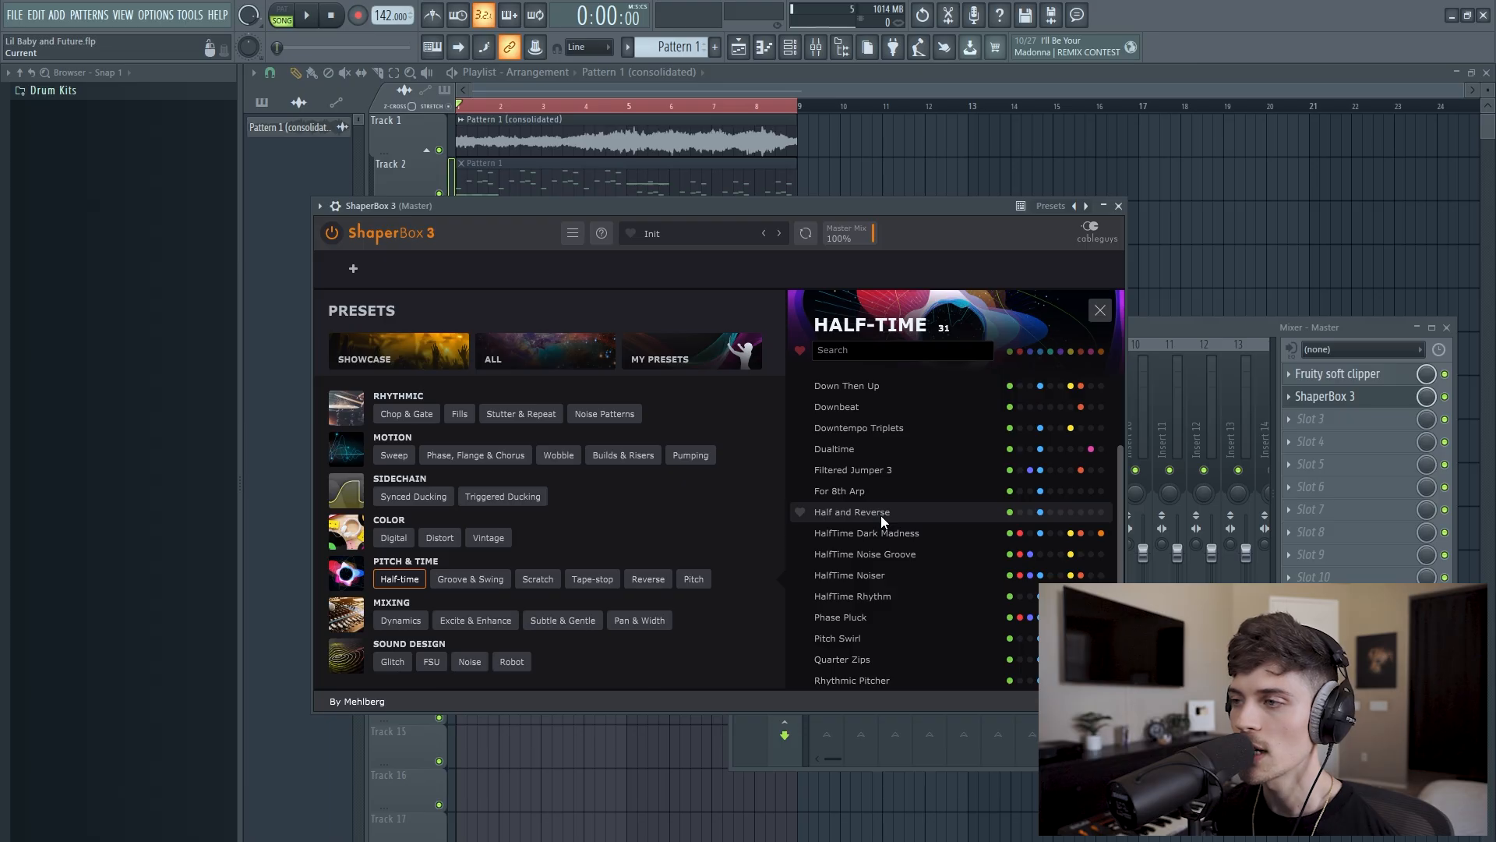
pyautogui.click(883, 521)
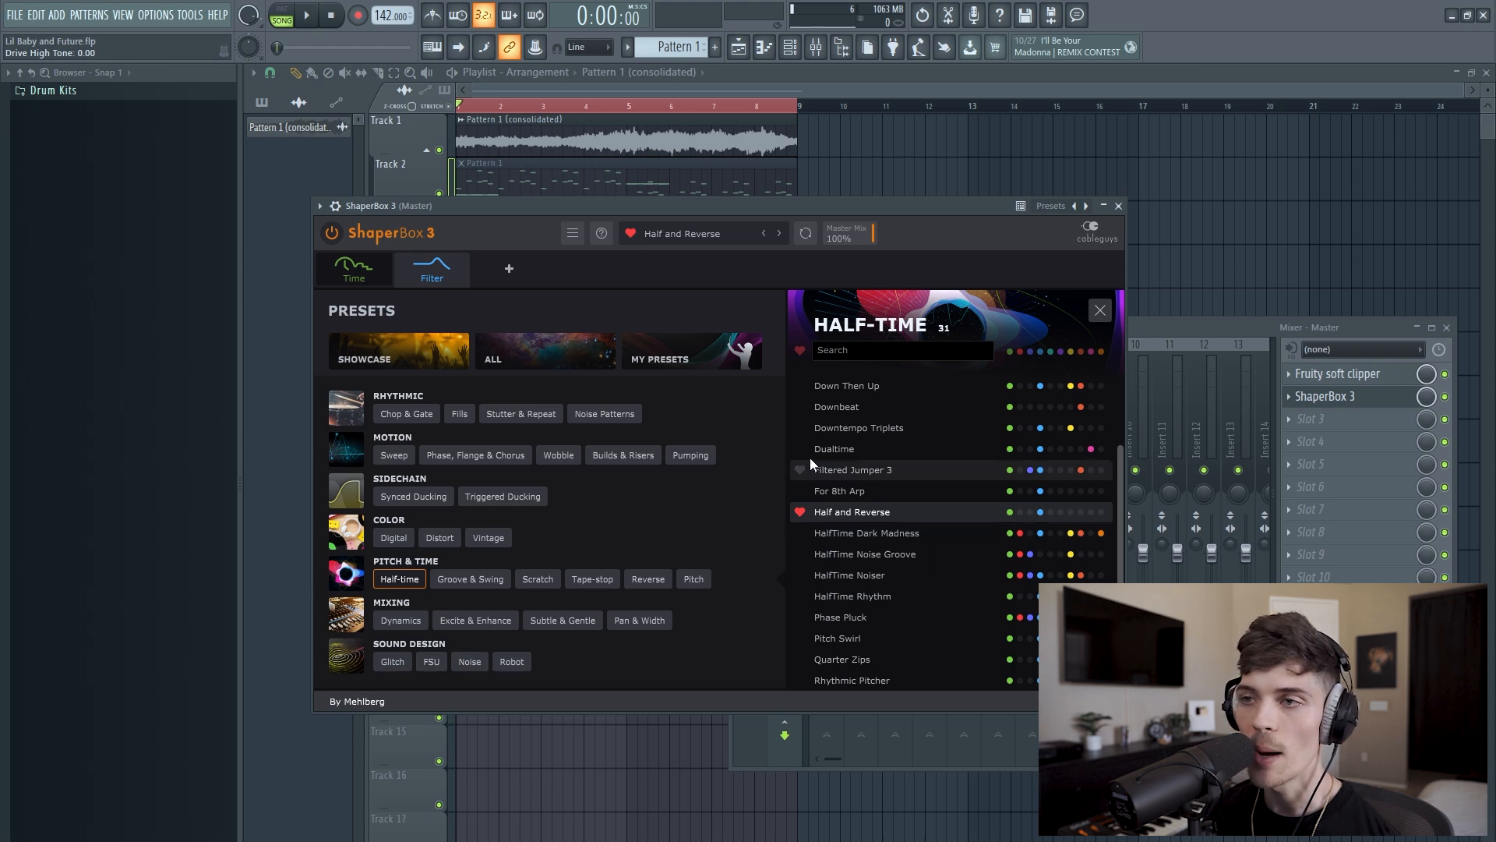
pyautogui.click(684, 366)
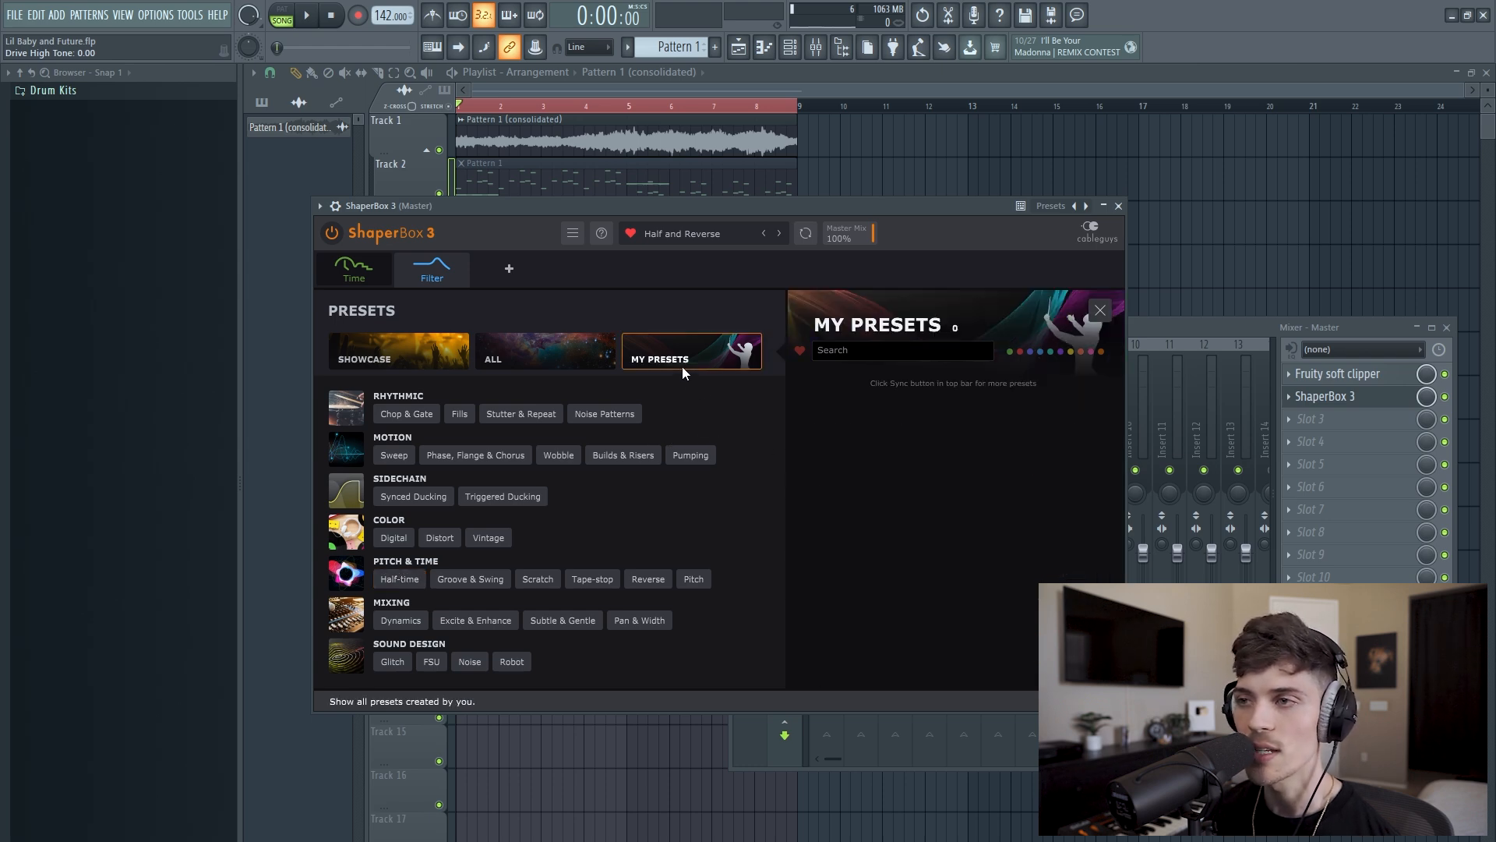
pyautogui.click(410, 368)
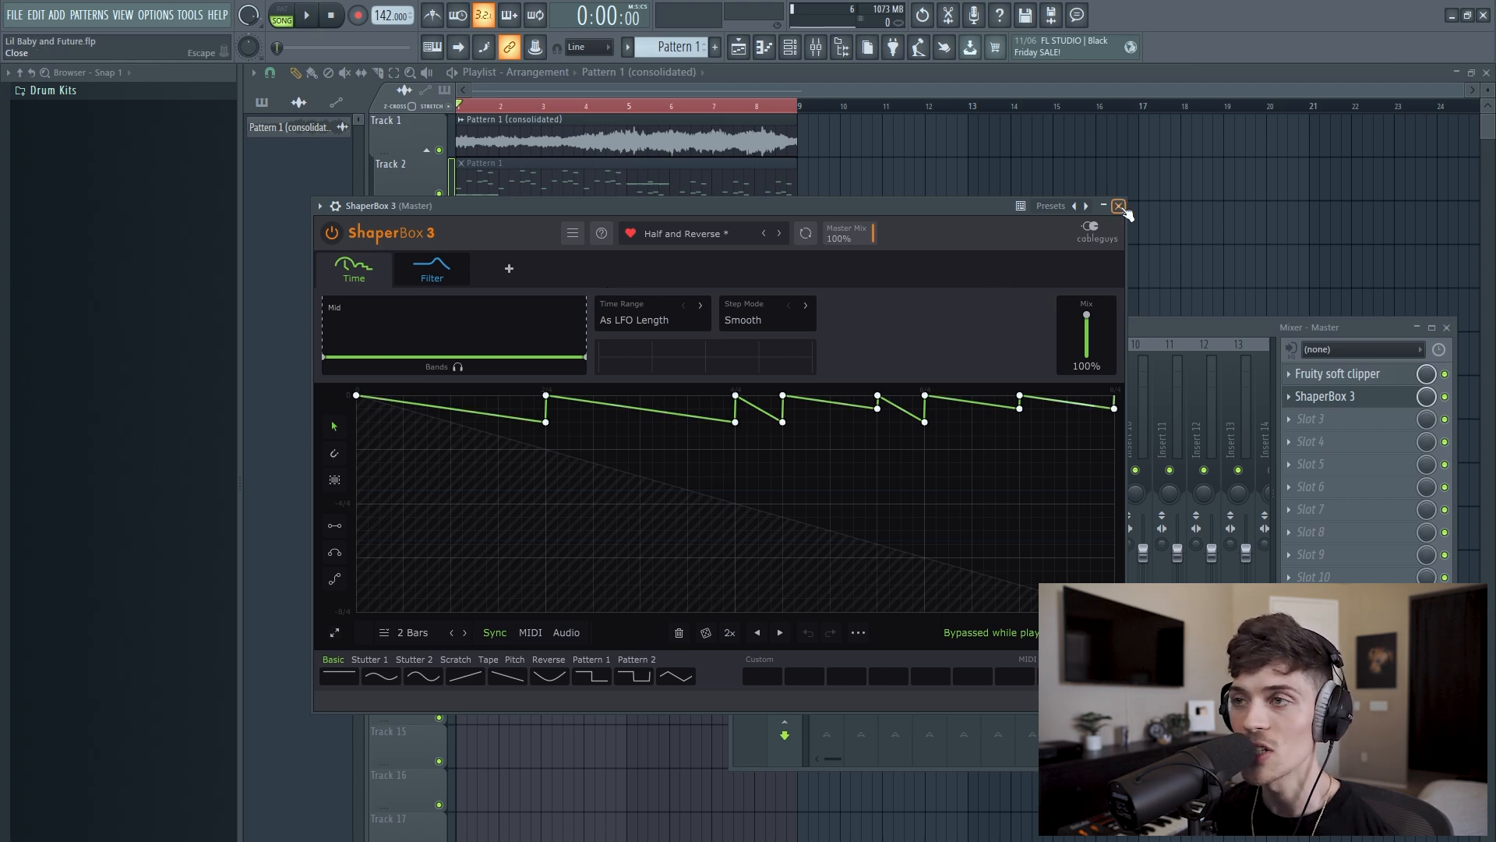
# Close ShaperBox 3 and open the channel settings of the consolidated Pattern 1 audio clip.
pyautogui.click(1119, 206)
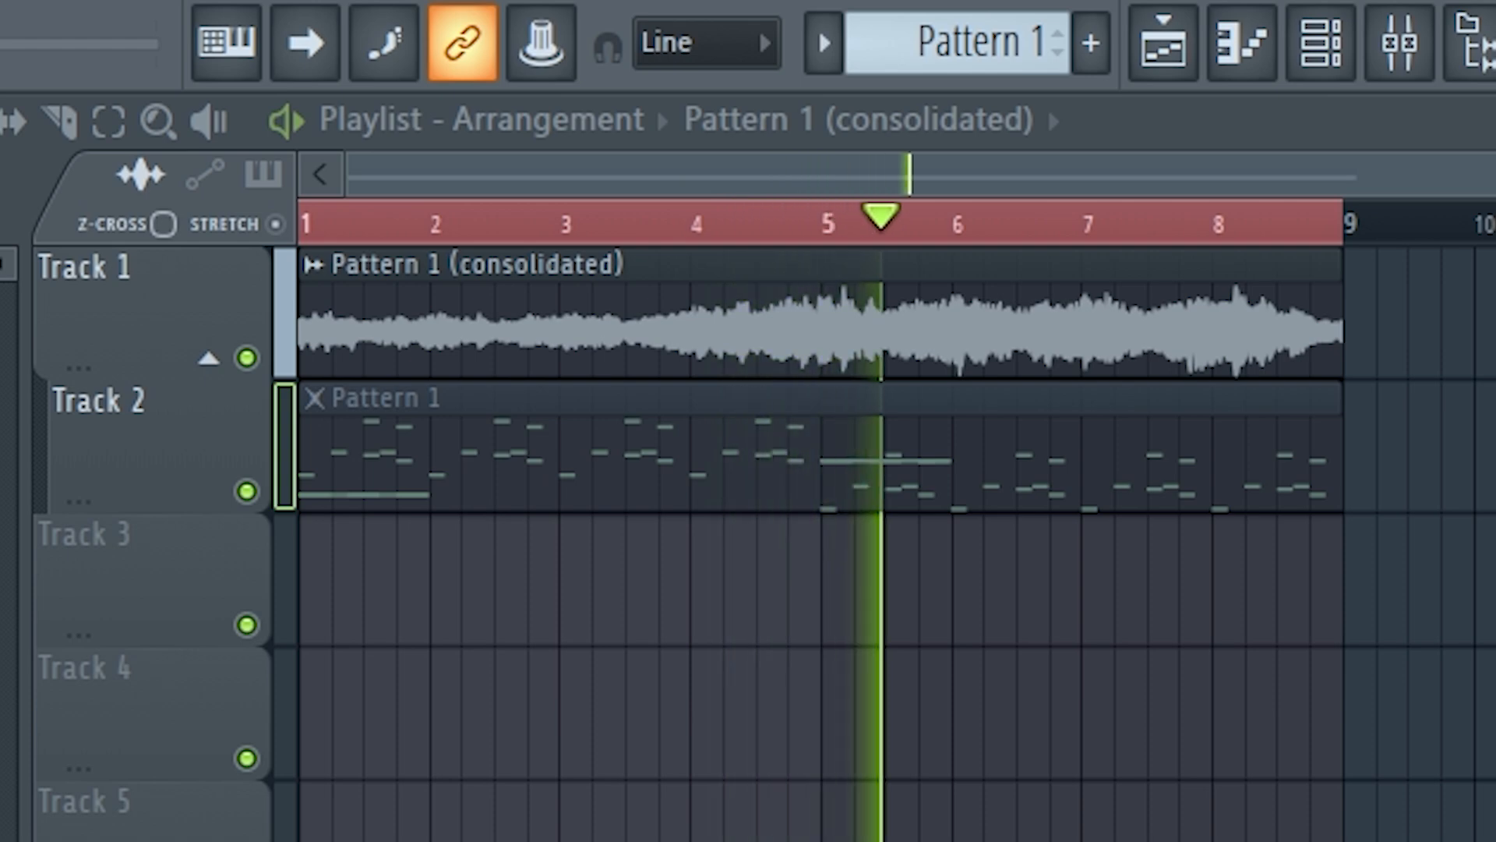
pyautogui.doubleClick(1086, 339)
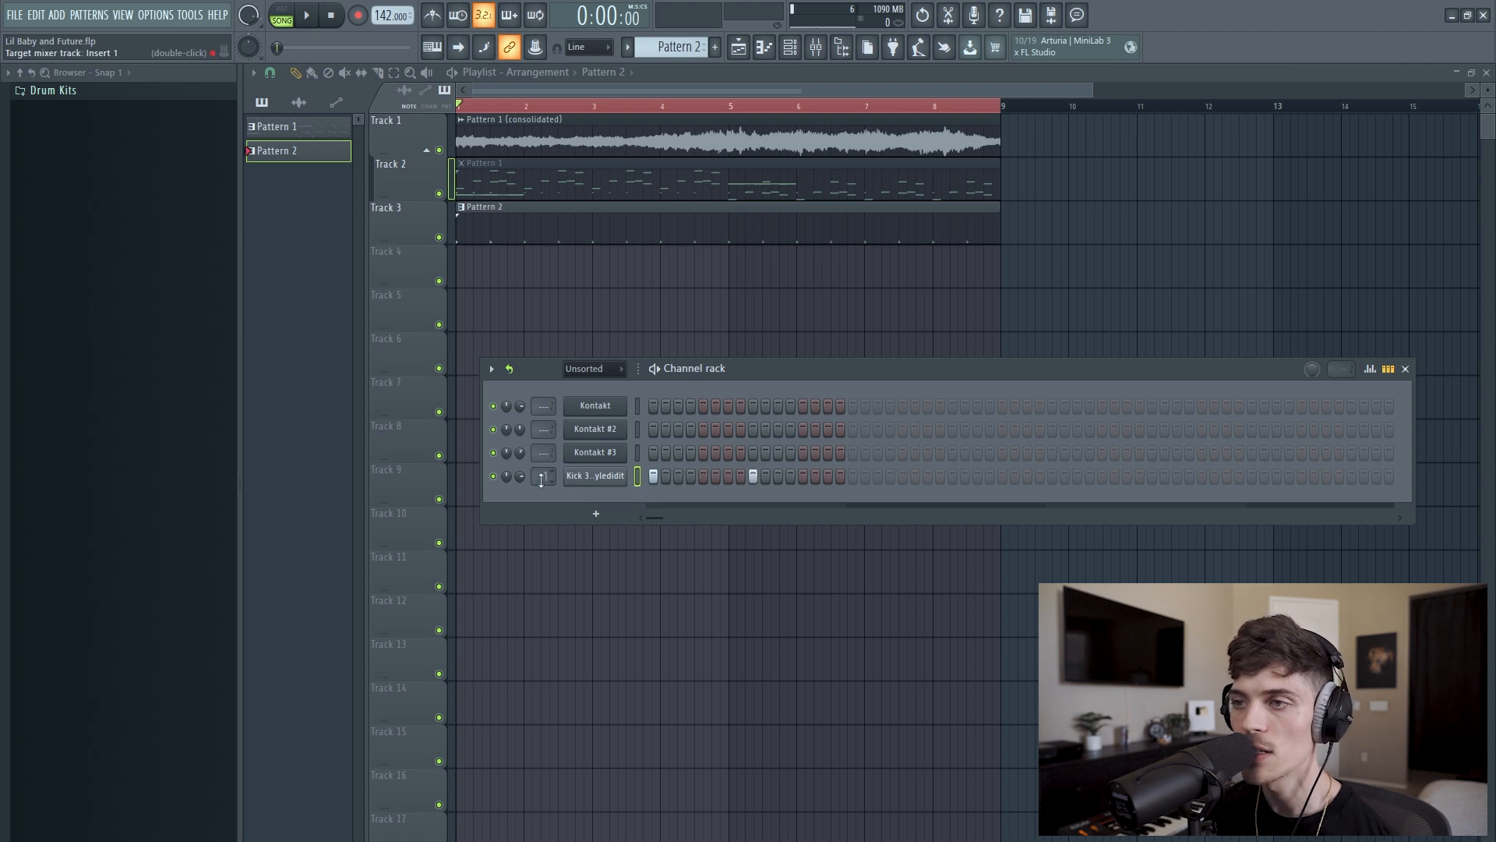
# Route the kick to mixer track Insert 2 and sidechain Insert 2 to the melody's track, Insert 1.
pyautogui.click(816, 48)
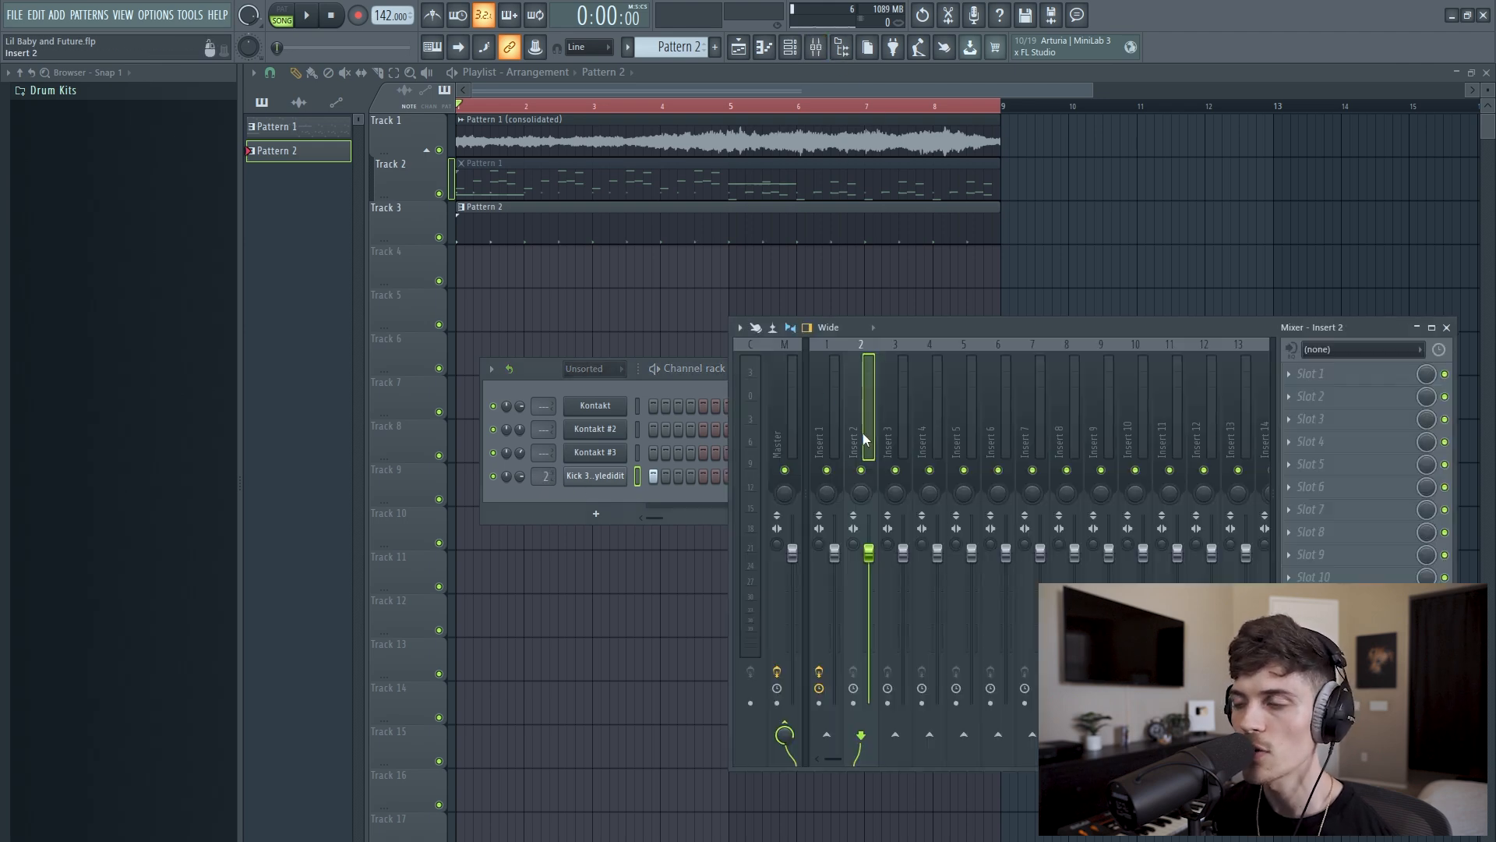
pyautogui.click(839, 429)
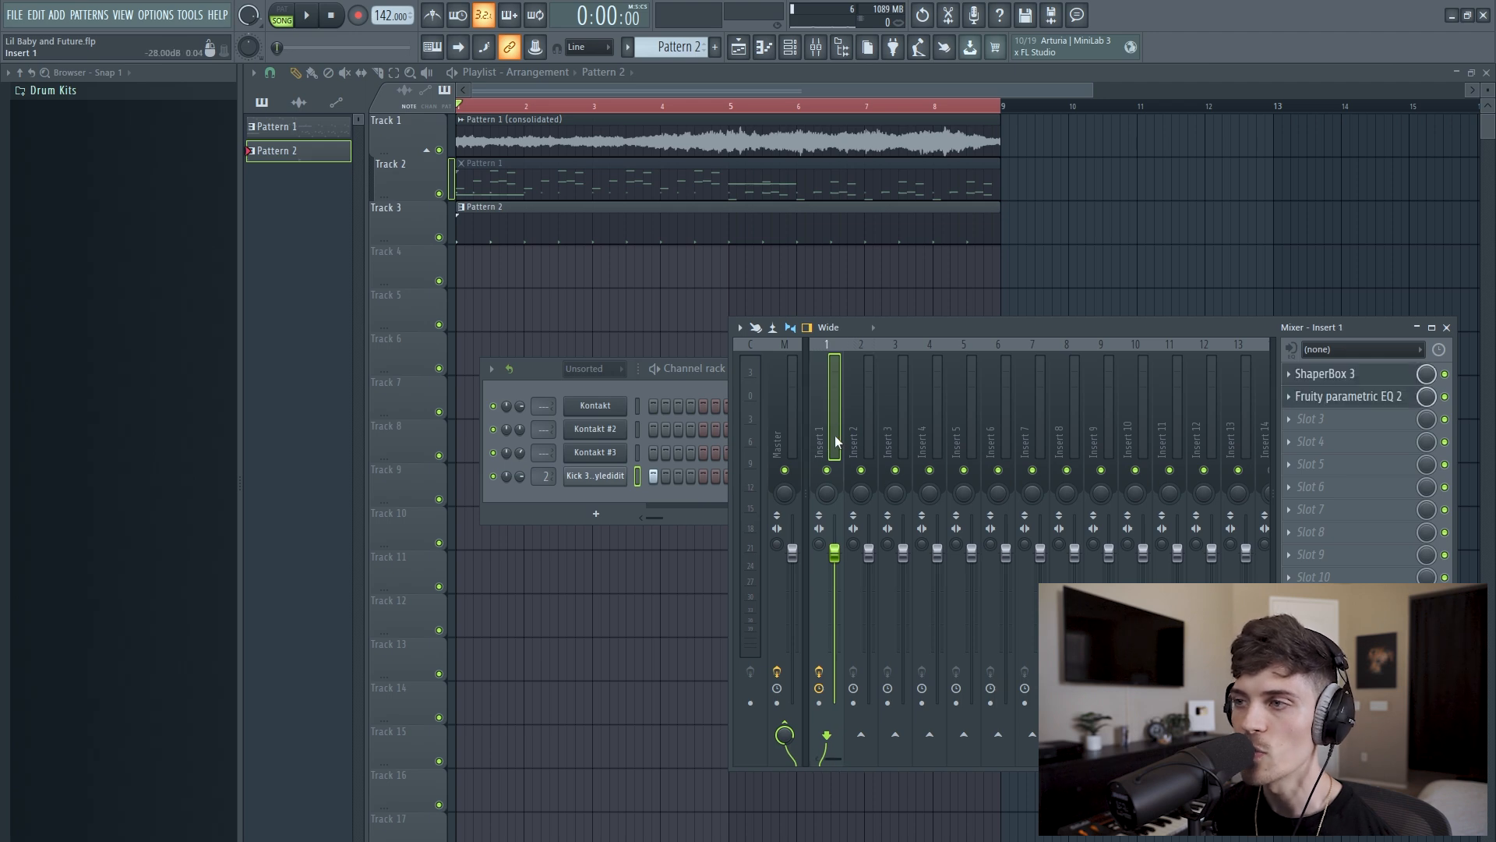
pyautogui.click(867, 437)
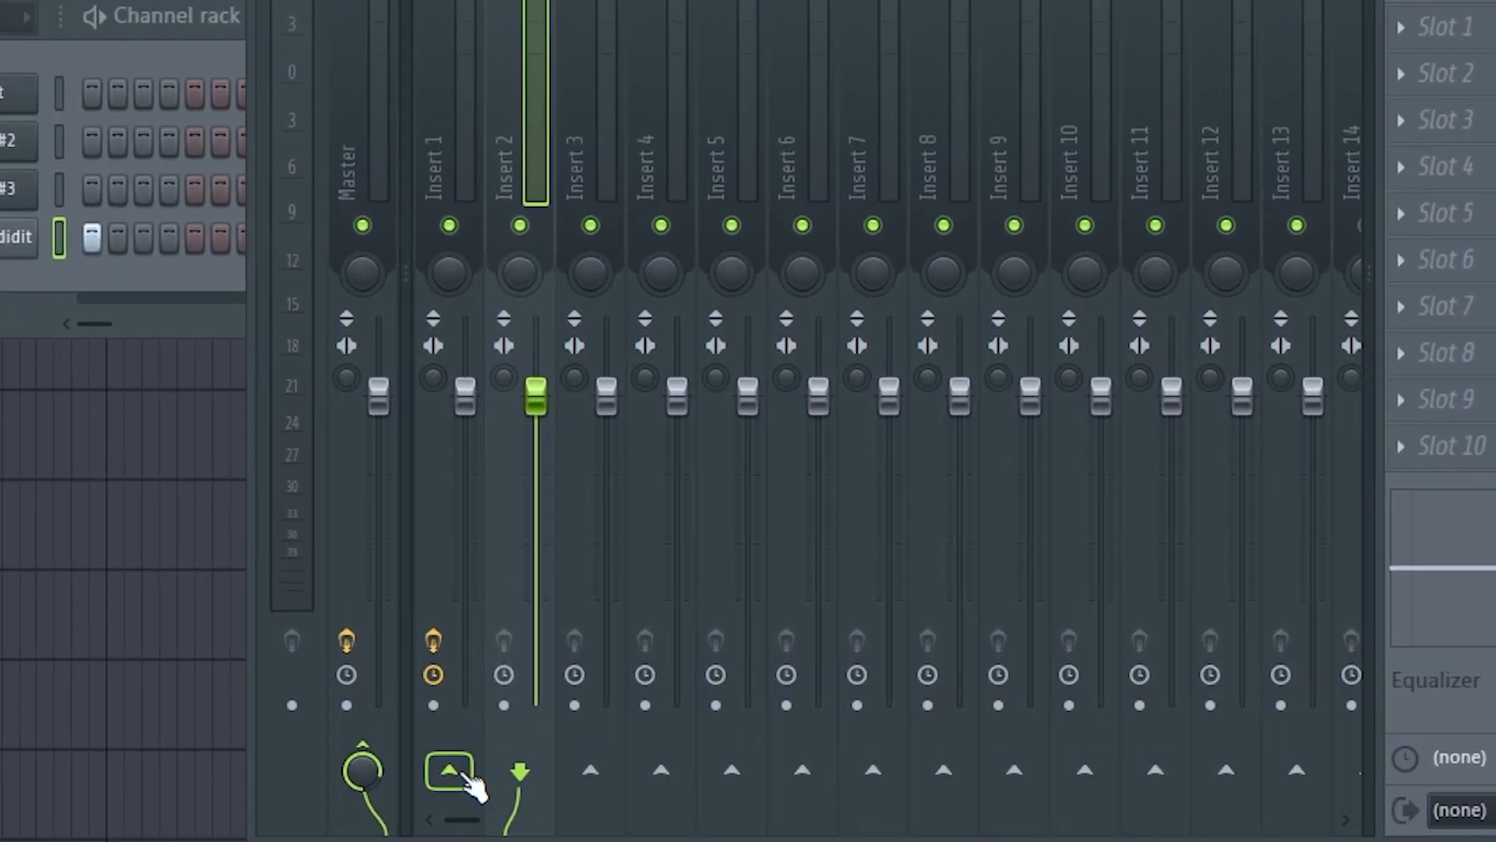
pyautogui.rightClick(456, 772)
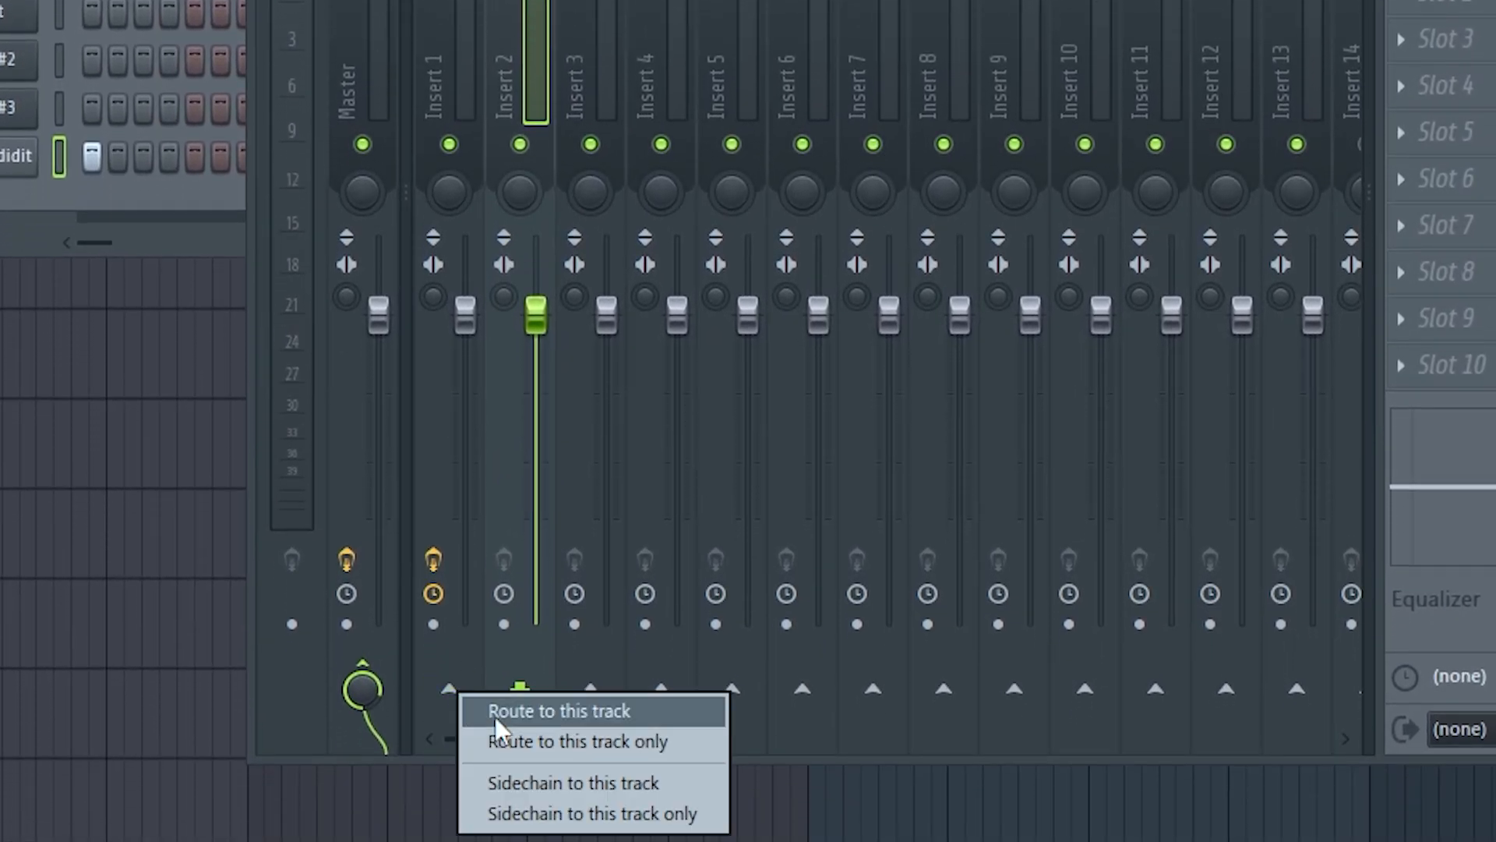
pyautogui.click(539, 783)
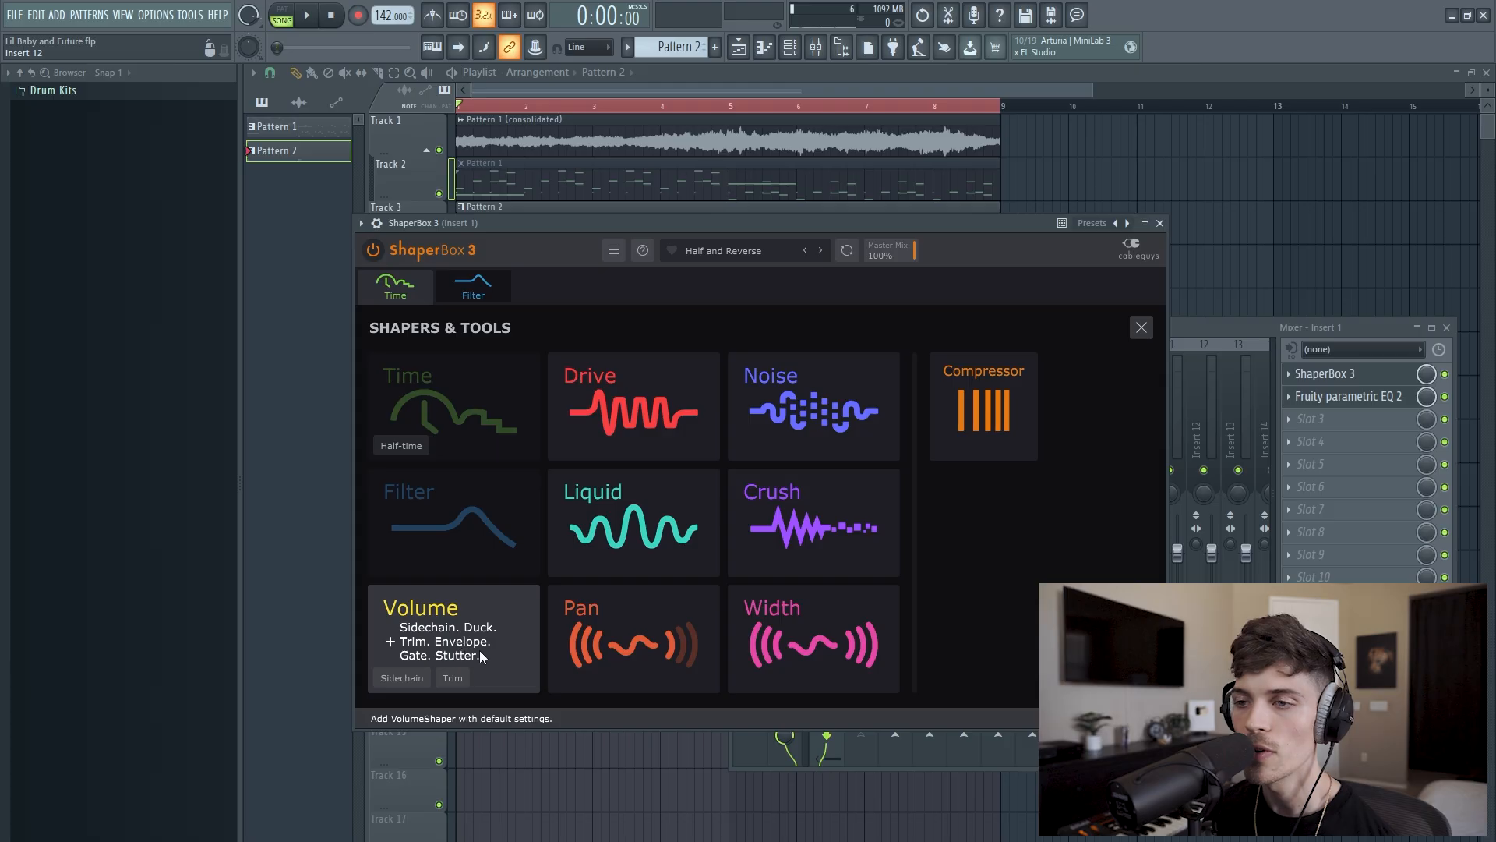
# Add the Volume shaper with the Sidechain quick preset in ShaperBox 3 on Insert 1, triggered by audio from the external sidechain input.
pyautogui.click(394, 680)
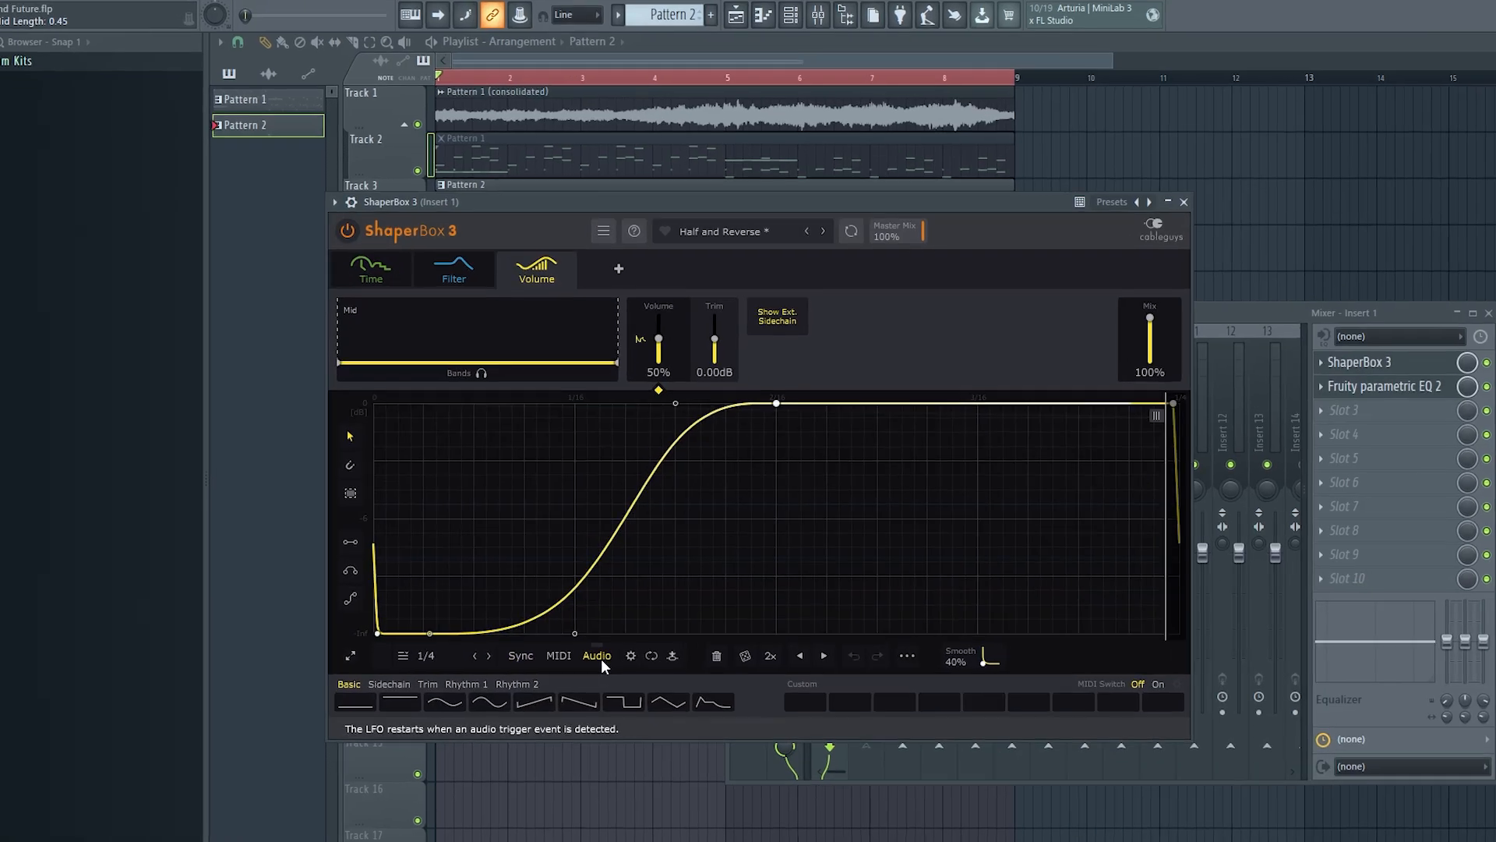
pyautogui.click(607, 650)
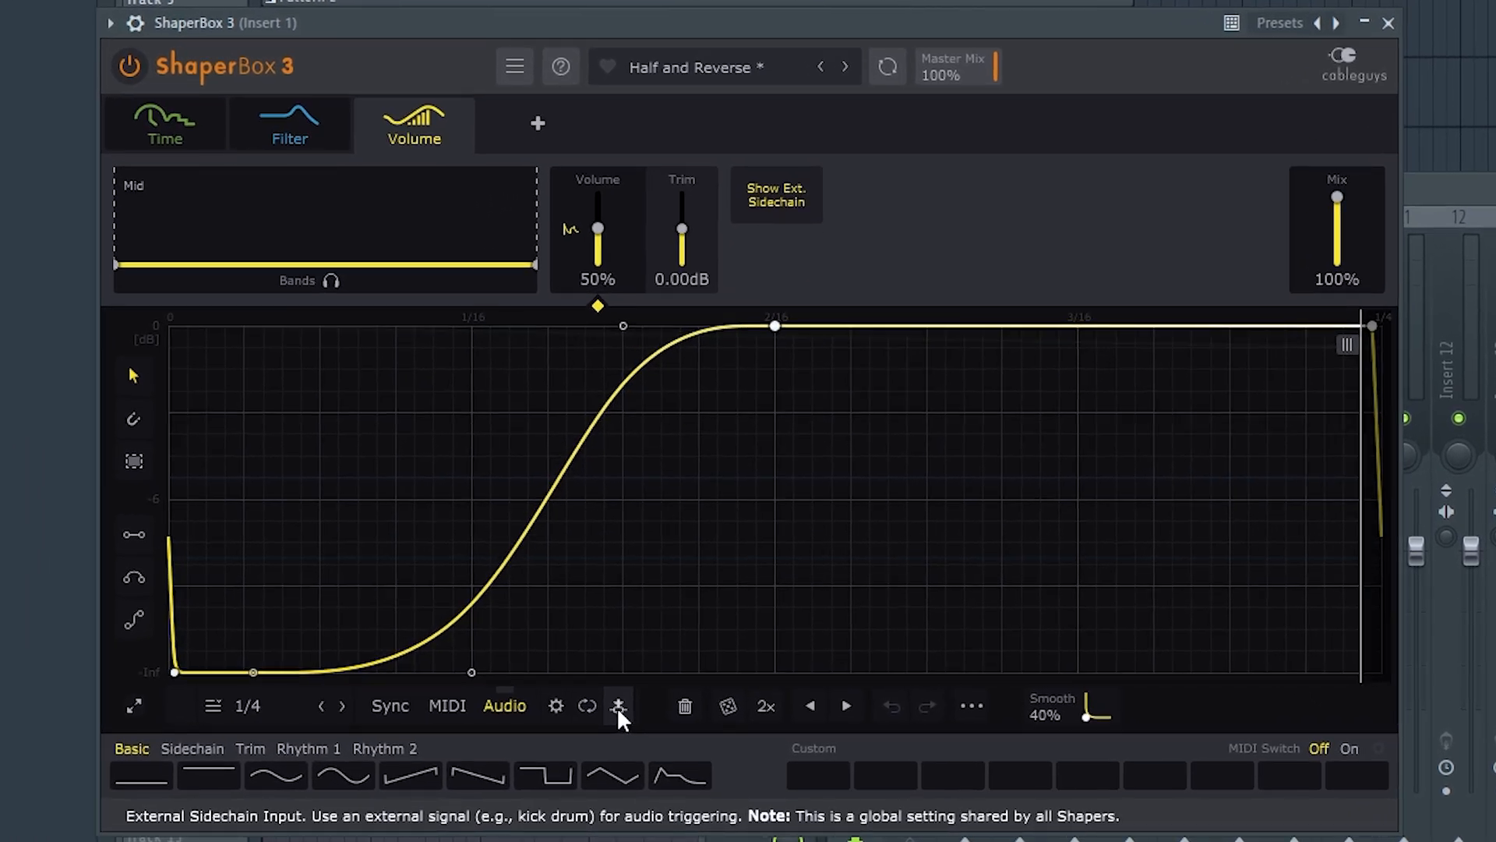
pyautogui.click(618, 709)
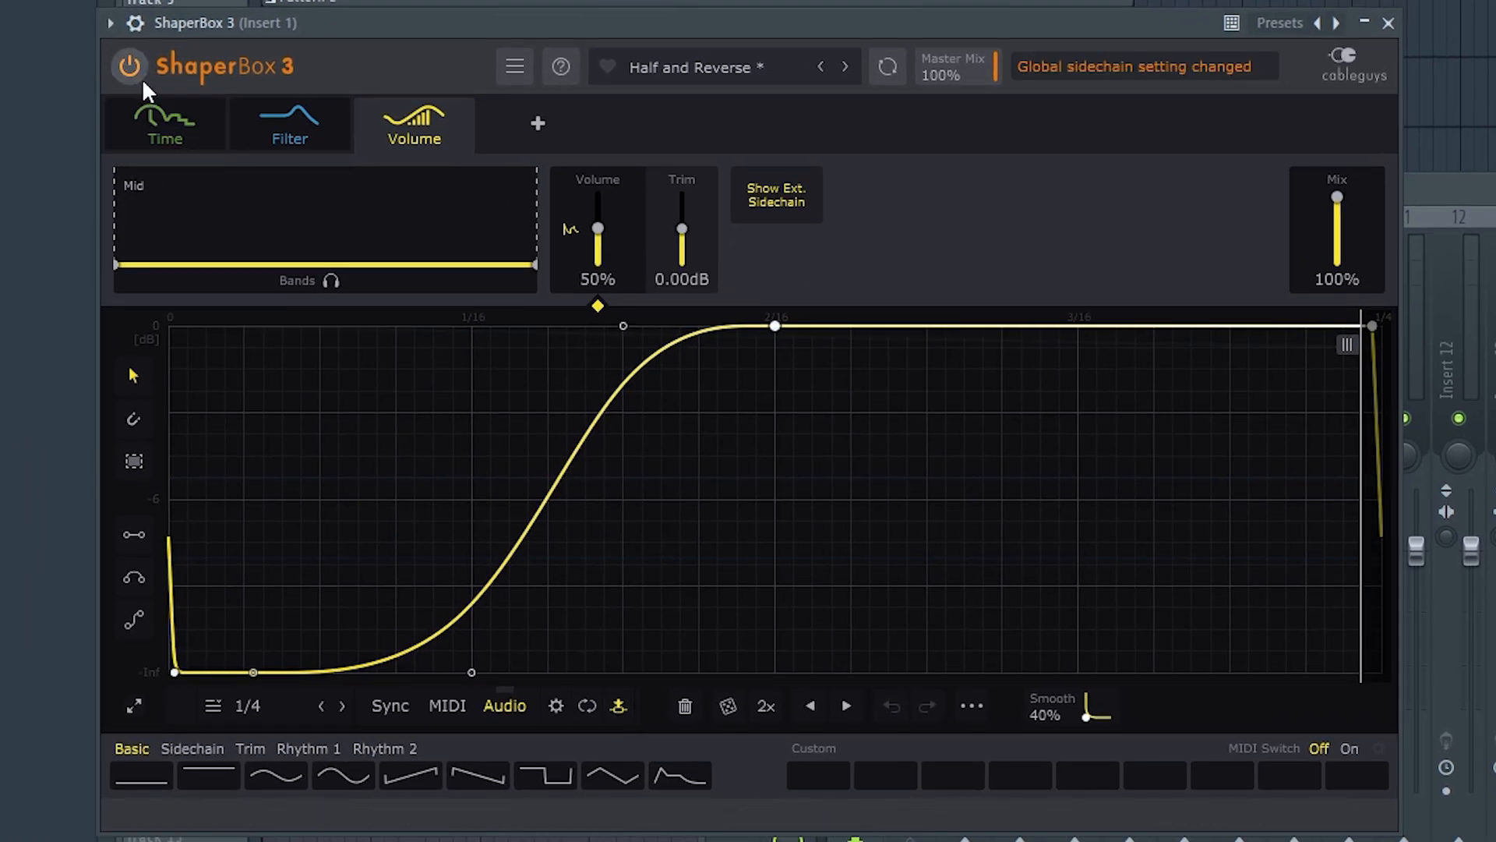
# Set the plugin's Sidechain L / Sidechain R input connection to 1 in the wrapper's processing settings and play back the ducking.
pyautogui.click(139, 35)
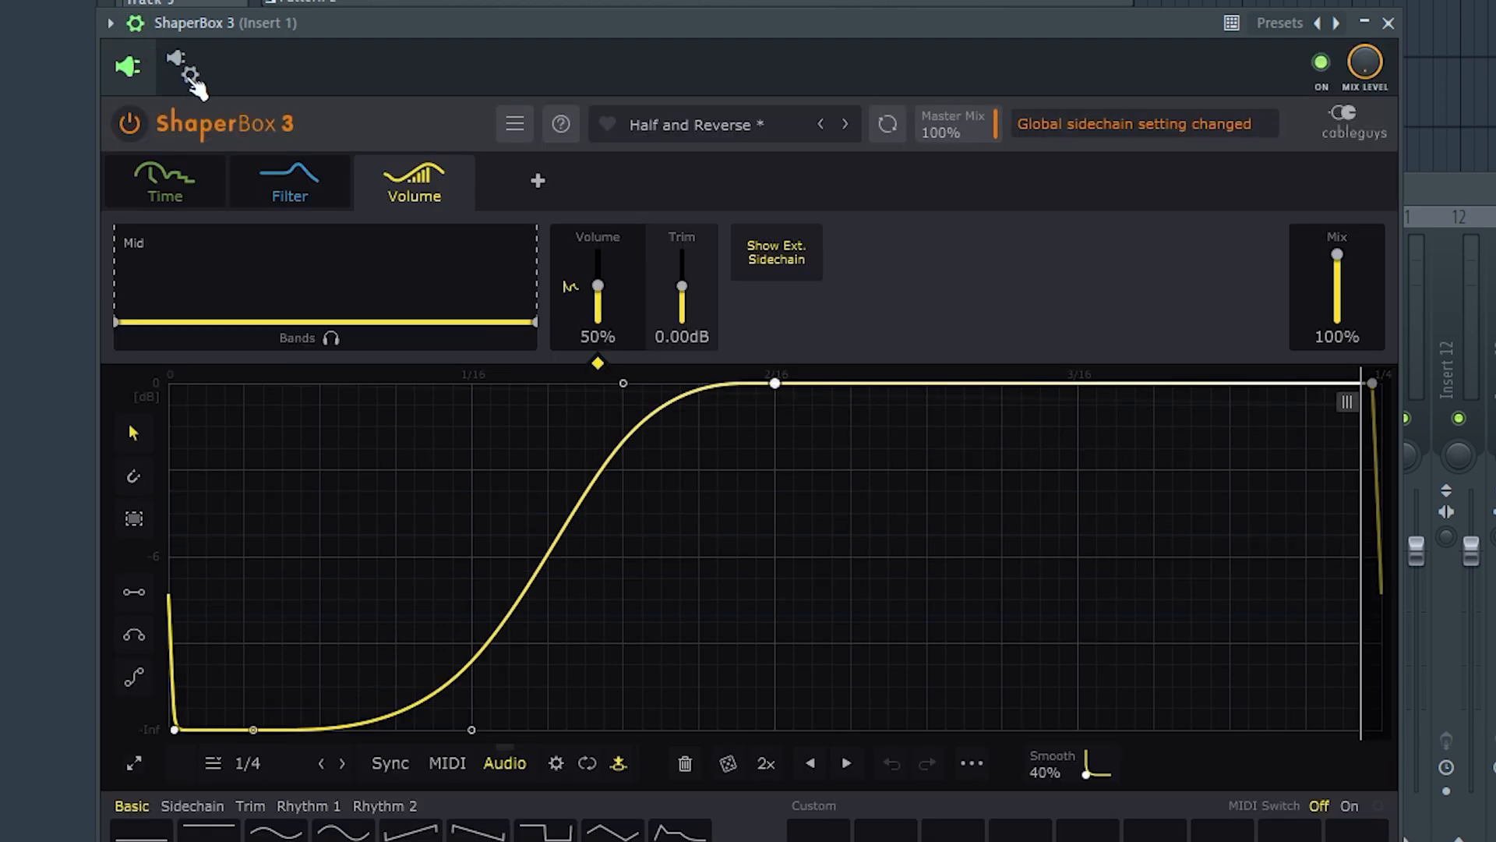
pyautogui.click(187, 72)
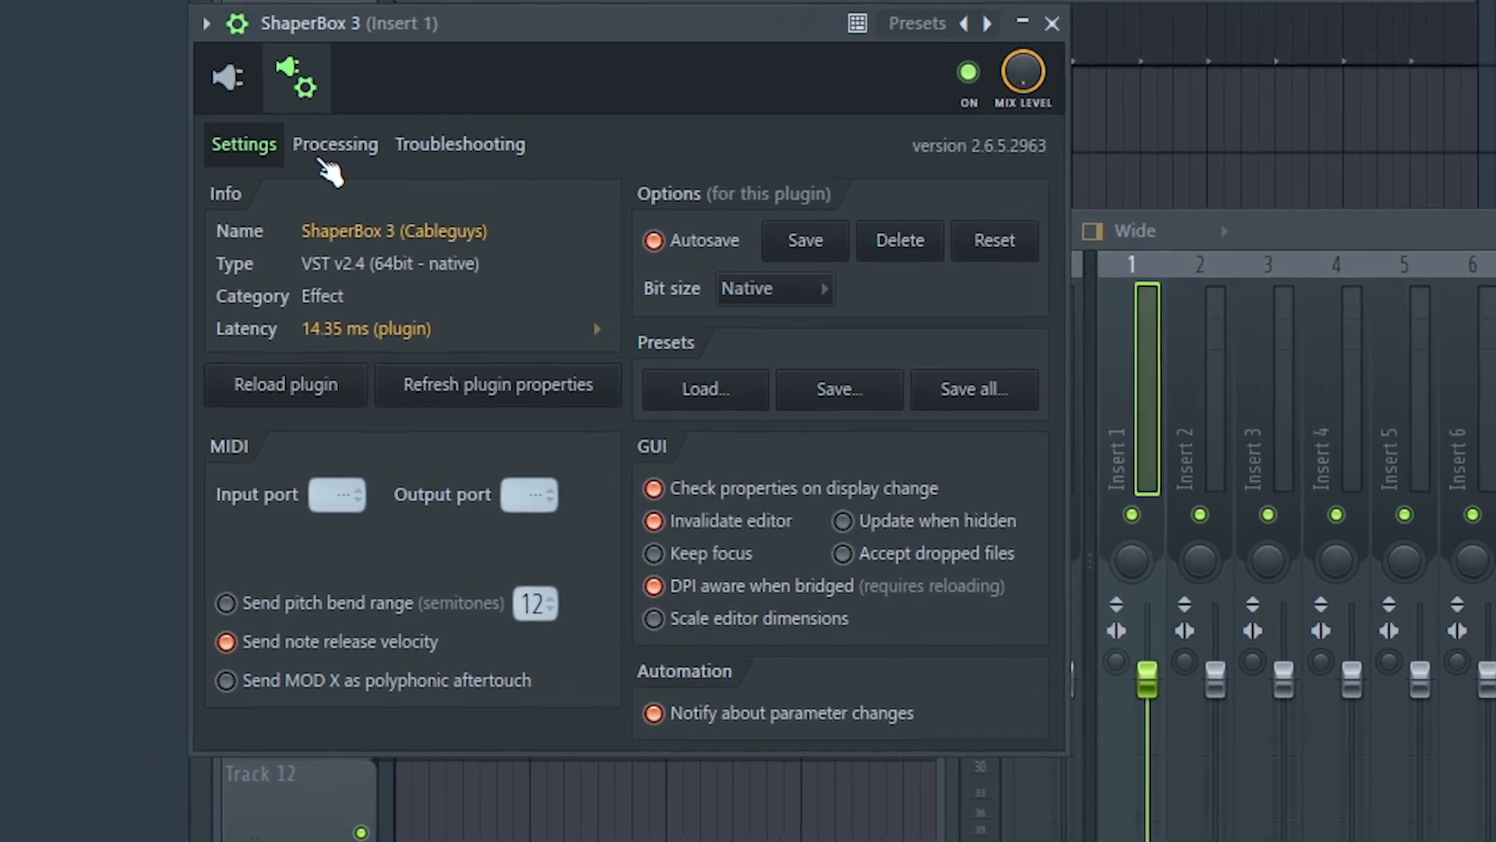
pyautogui.click(331, 150)
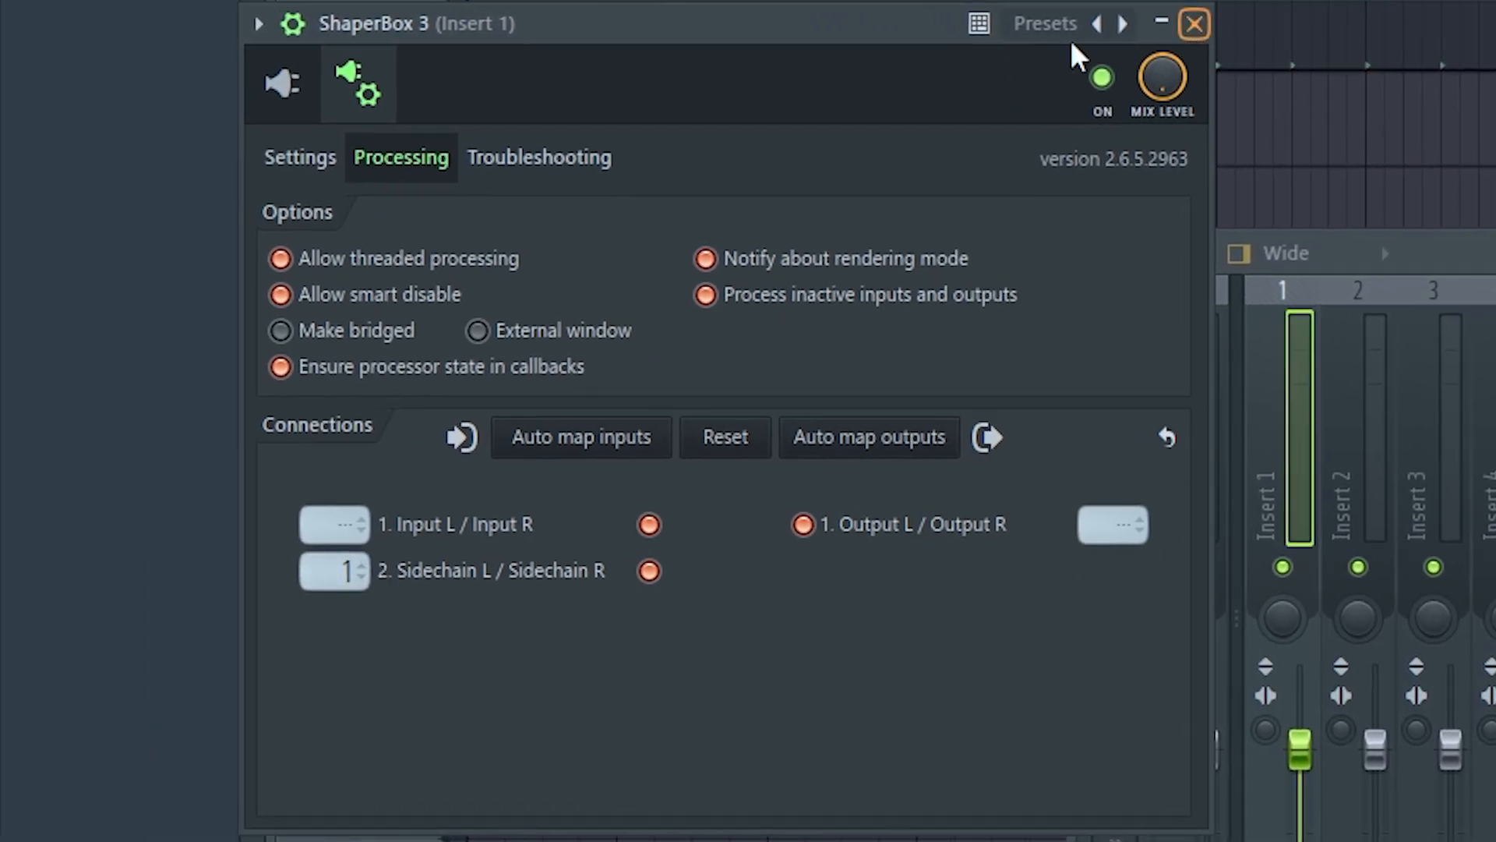
pyautogui.click(283, 113)
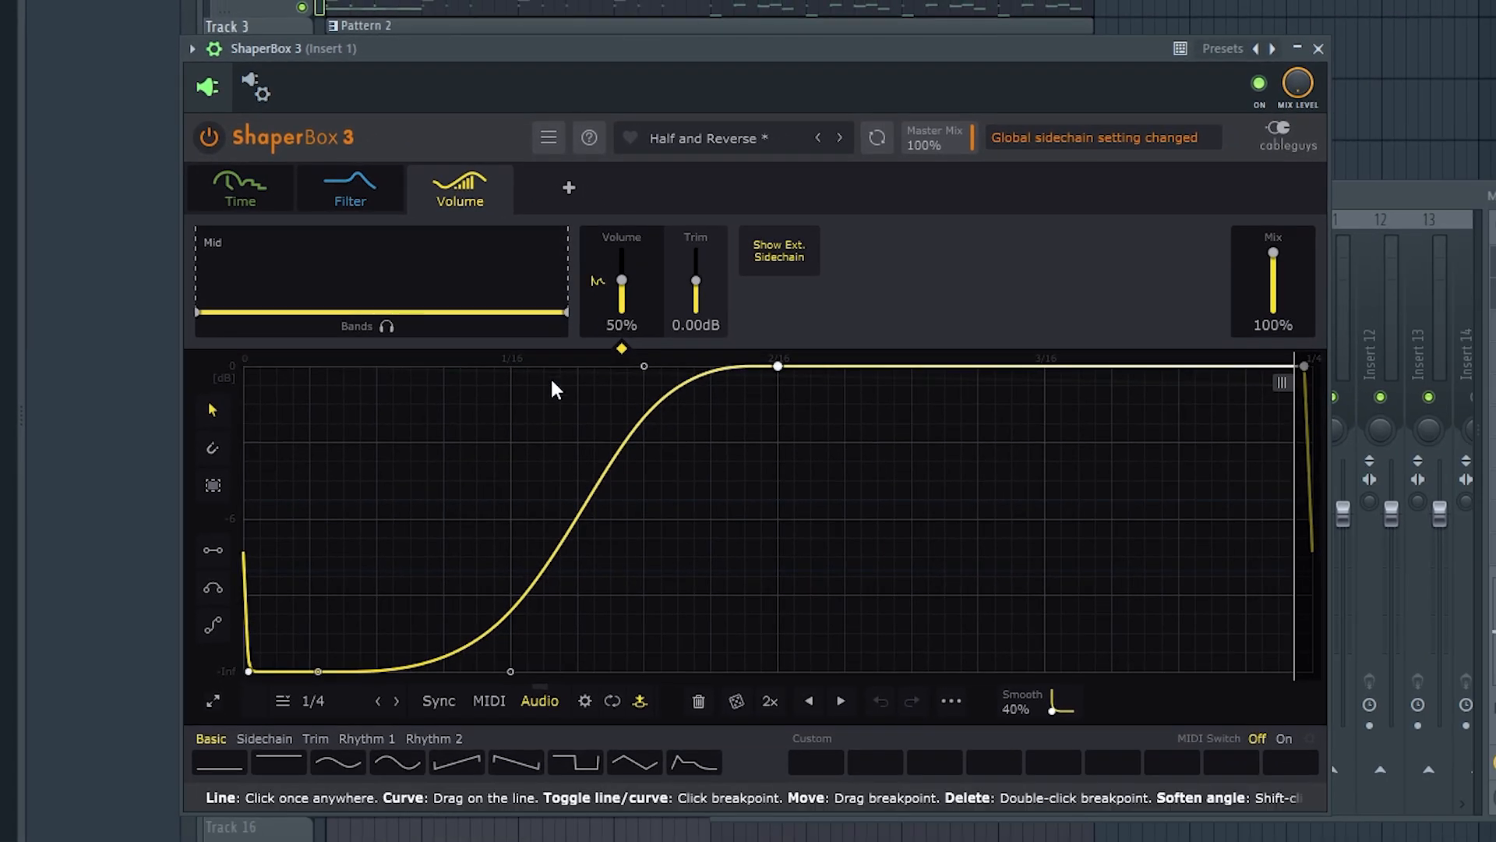
pyautogui.press('space')
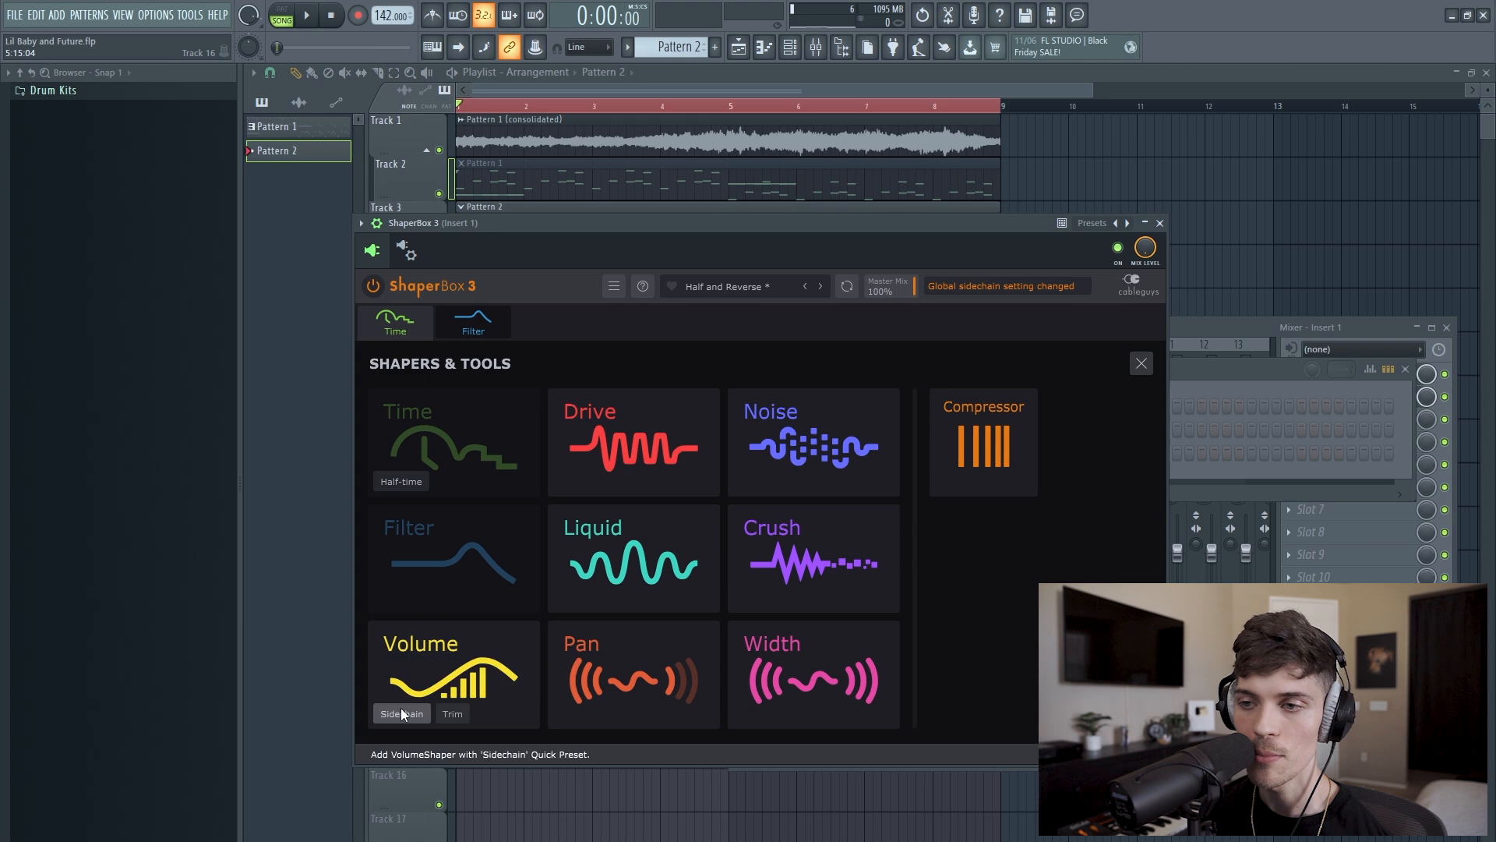
# Add the Volume shaper again with its Sidechain quick preset and shorten the duck by moving the upper curve breakpoint earlier.
pyautogui.click(401, 713)
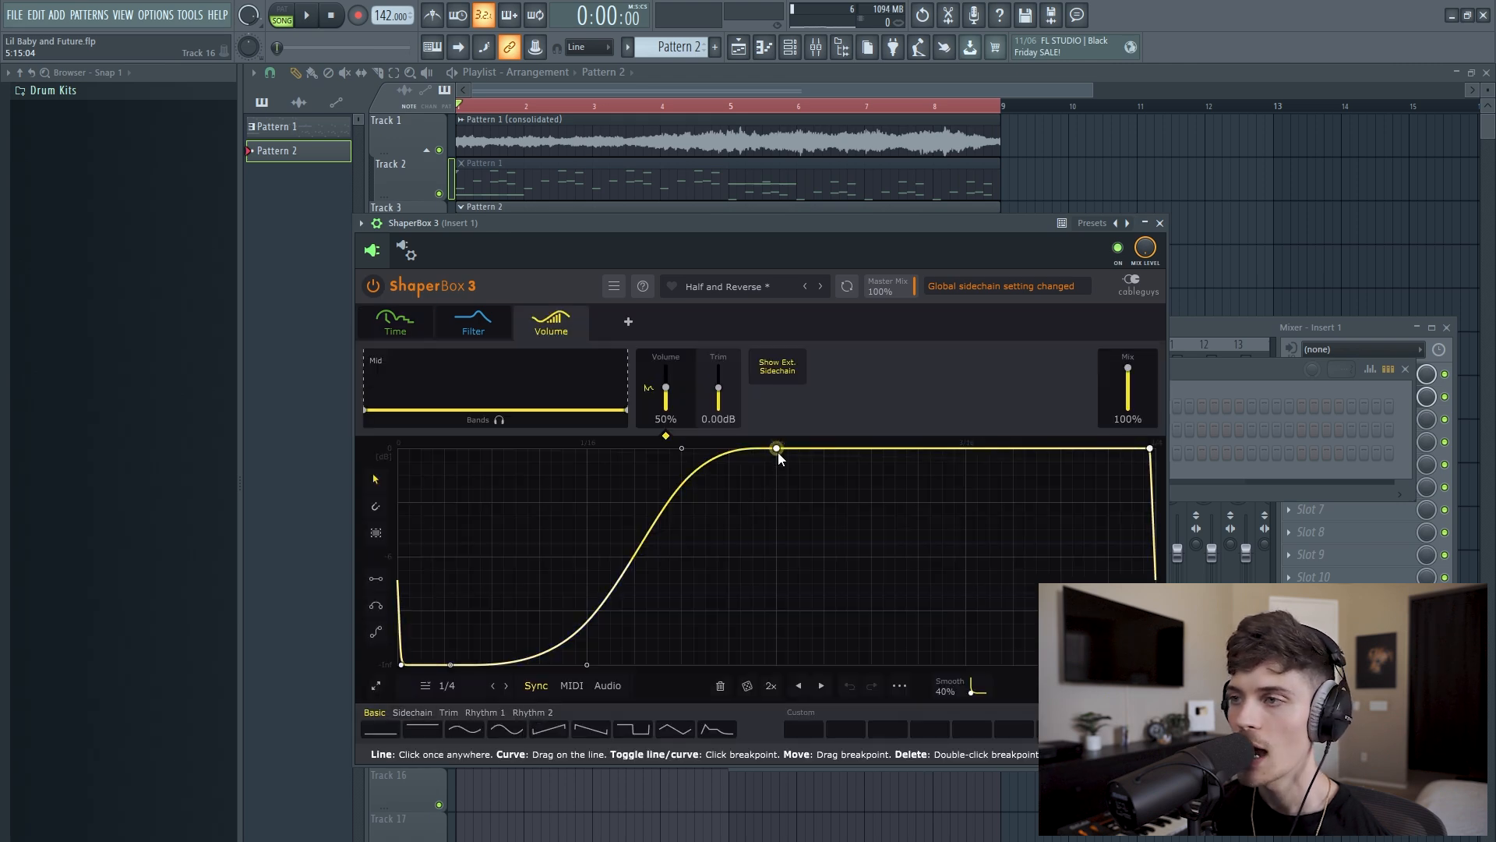
pyautogui.moveTo(765, 448); pyautogui.dragTo(701, 448)
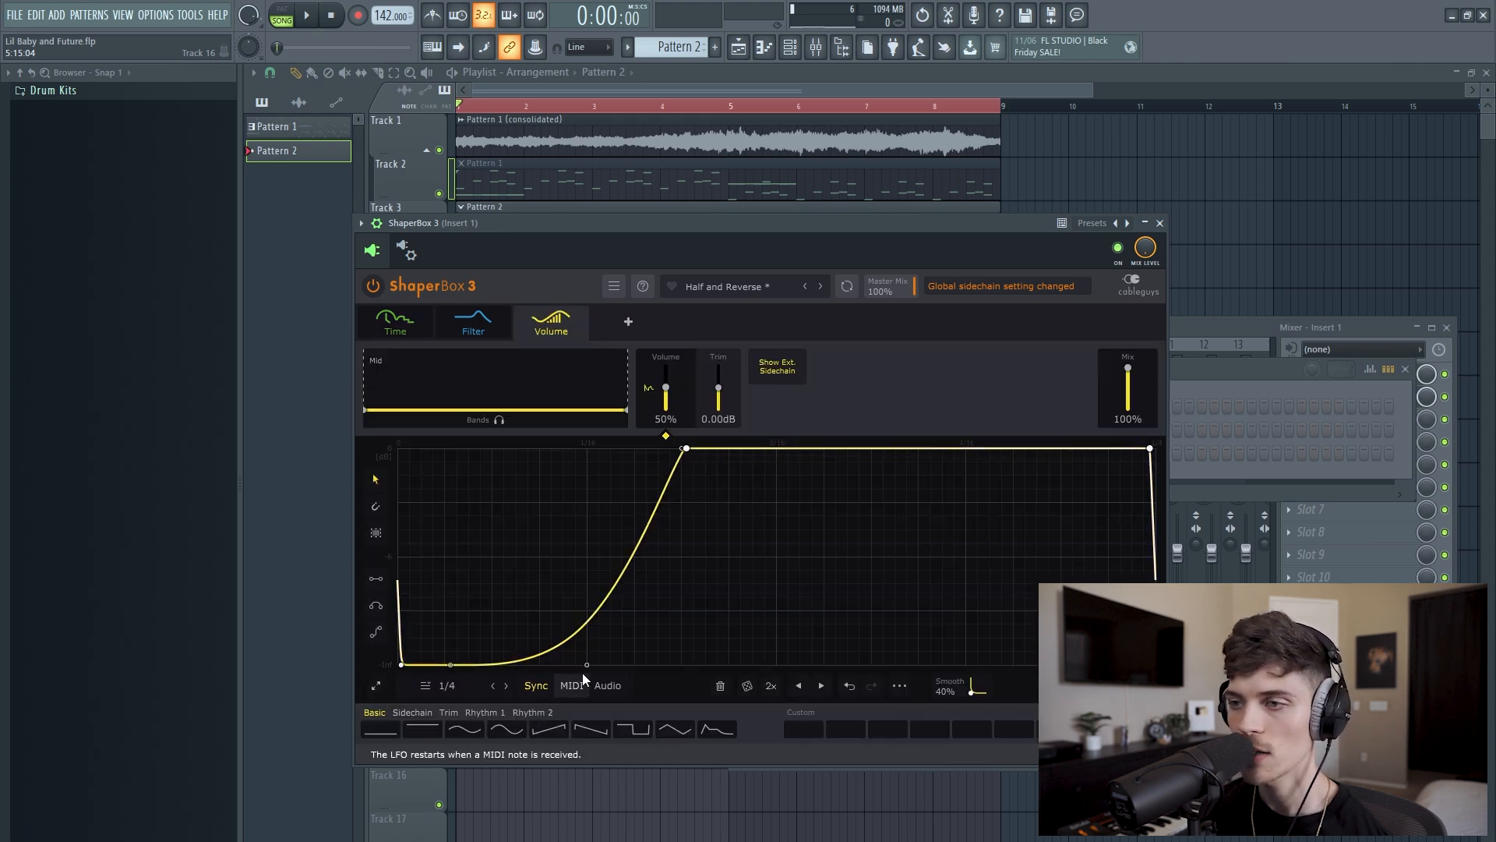
# Add the Pan shaper during playback, give it the second basic wave shape, and lower its mix.
pyautogui.click(628, 321)
pyautogui.press('space')
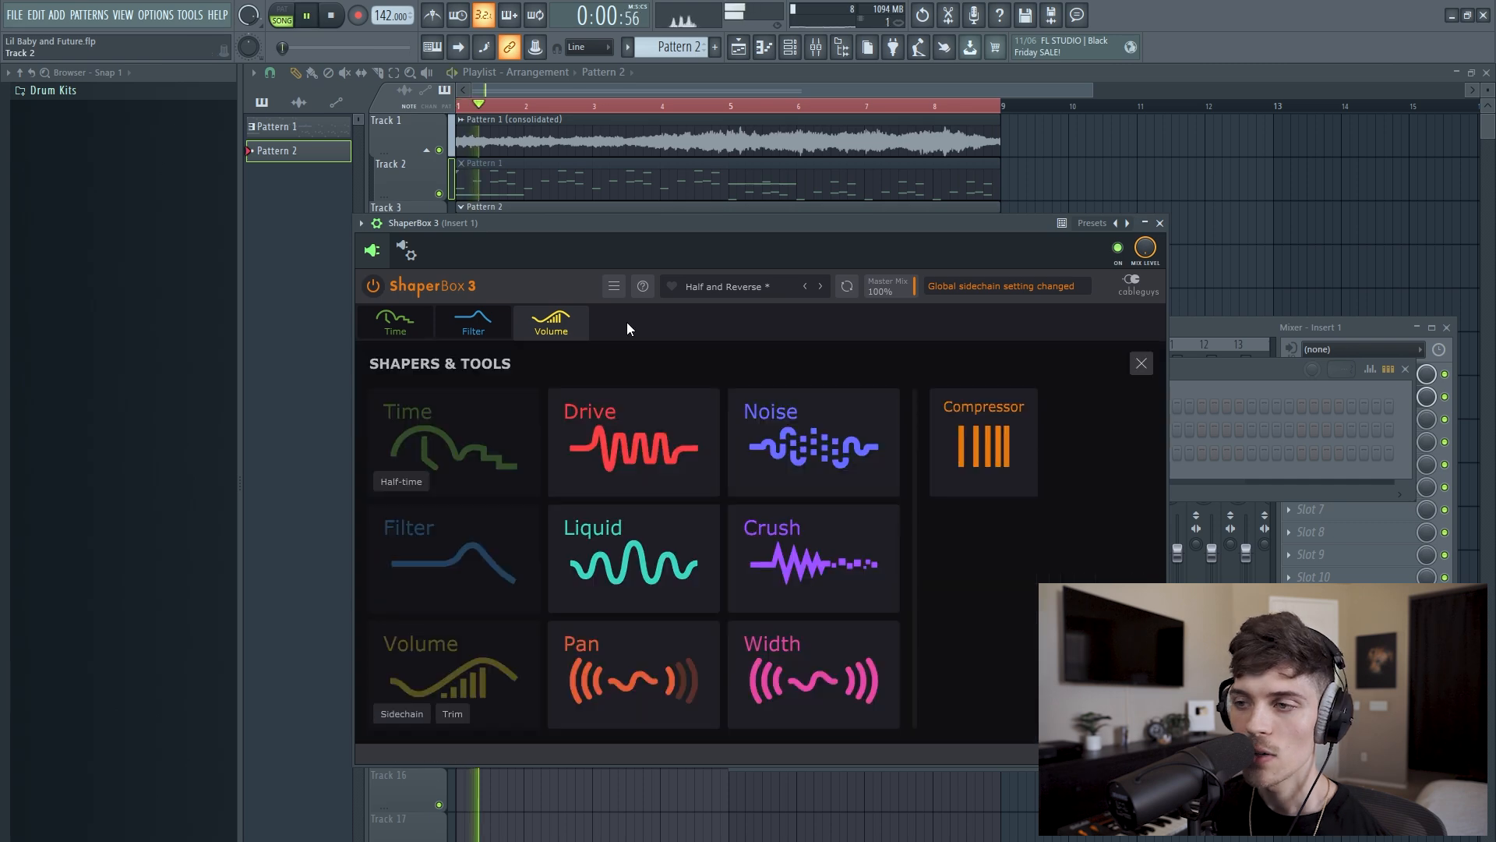
pyautogui.click(653, 644)
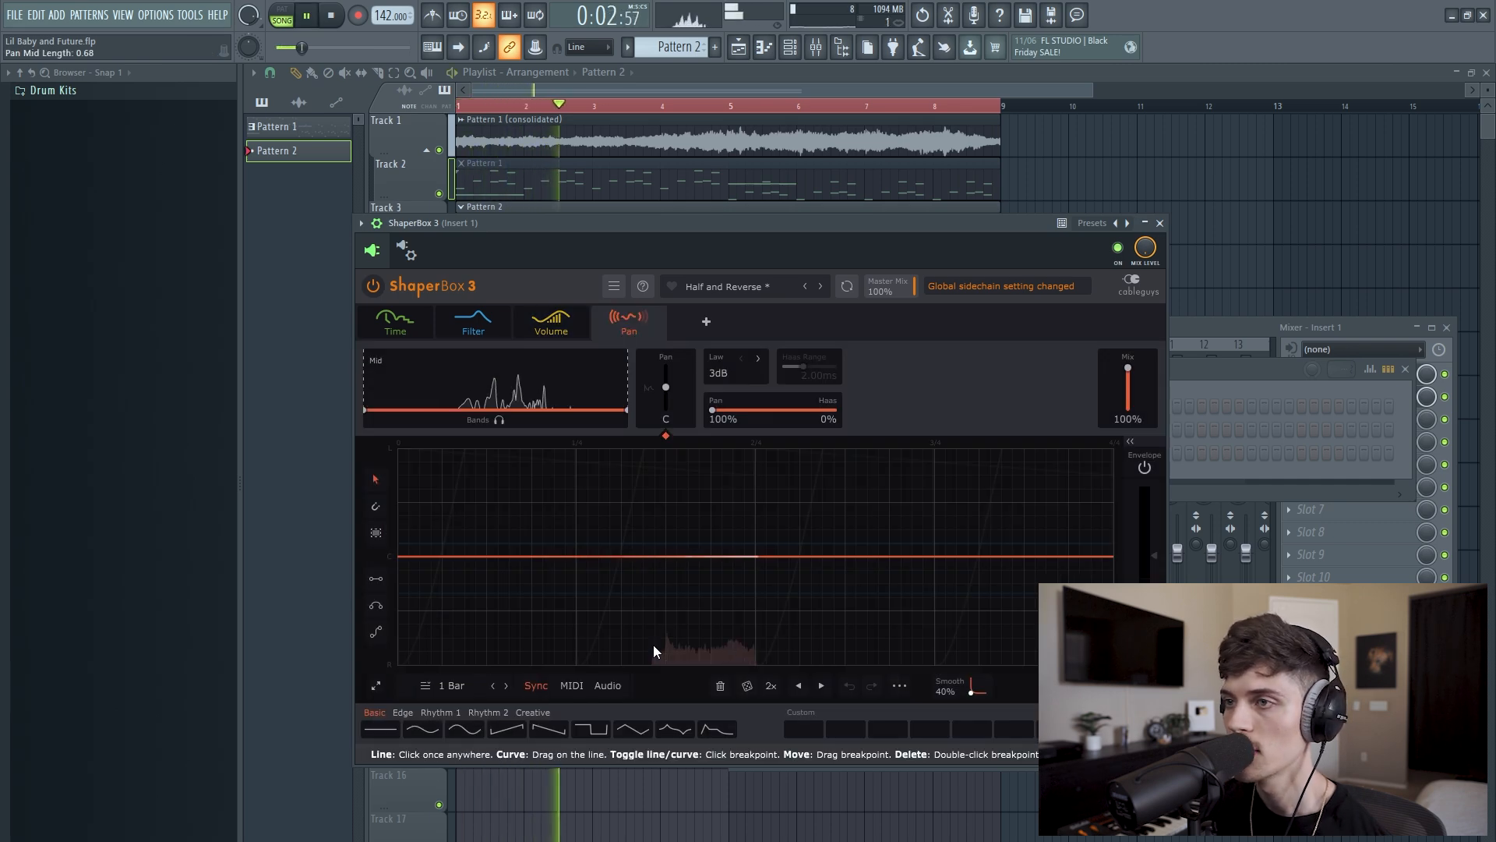
pyautogui.click(460, 728)
pyautogui.moveTo(1130, 364); pyautogui.dragTo(1130, 372)
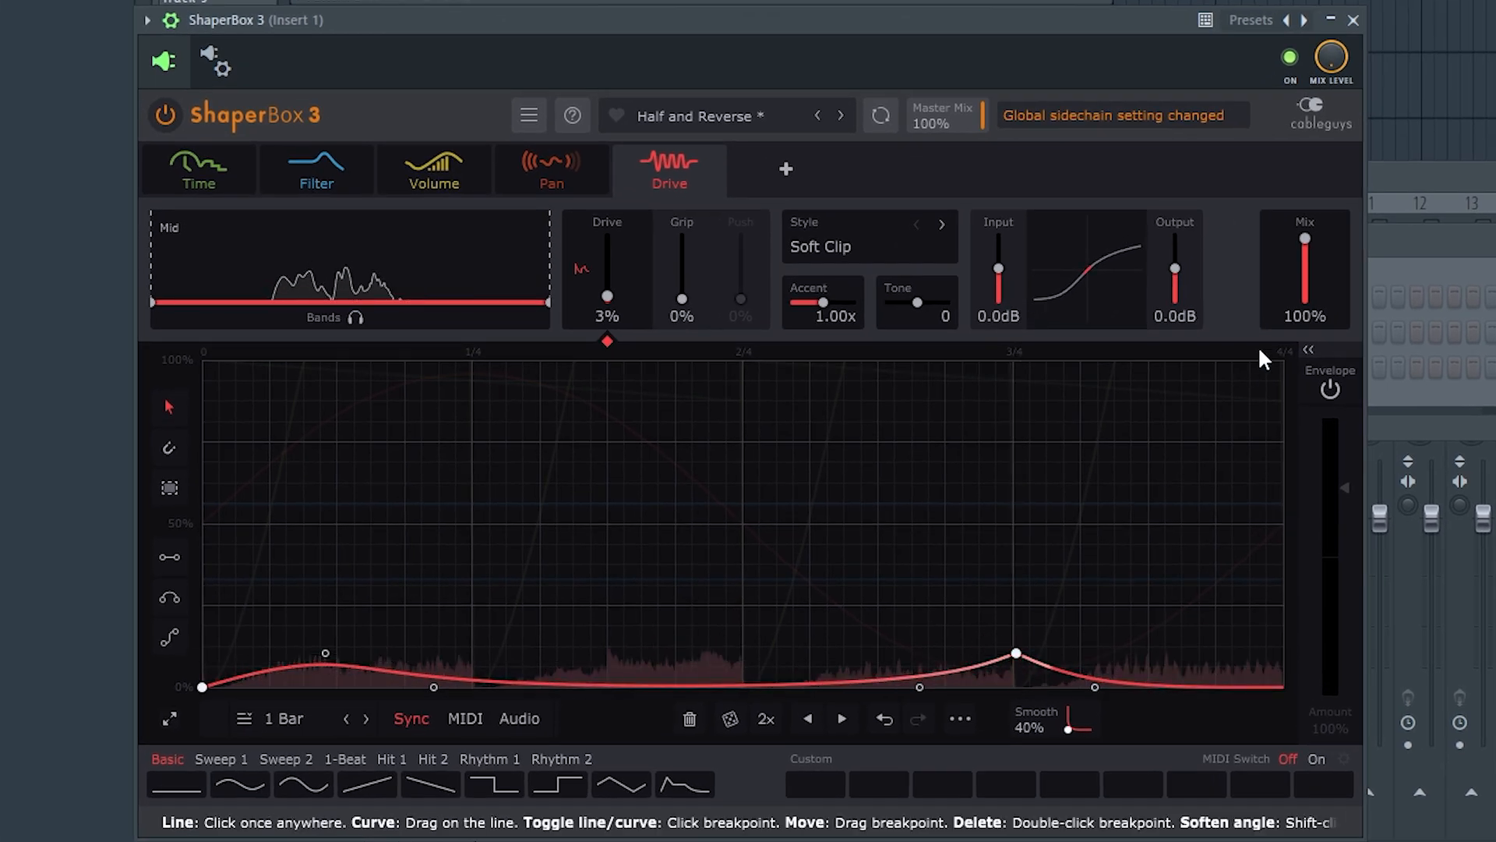
# Lower the Drive shaper's mix to about 59% and raise its drive amount.
pyautogui.moveTo(1305, 239); pyautogui.dragTo(1304, 250)
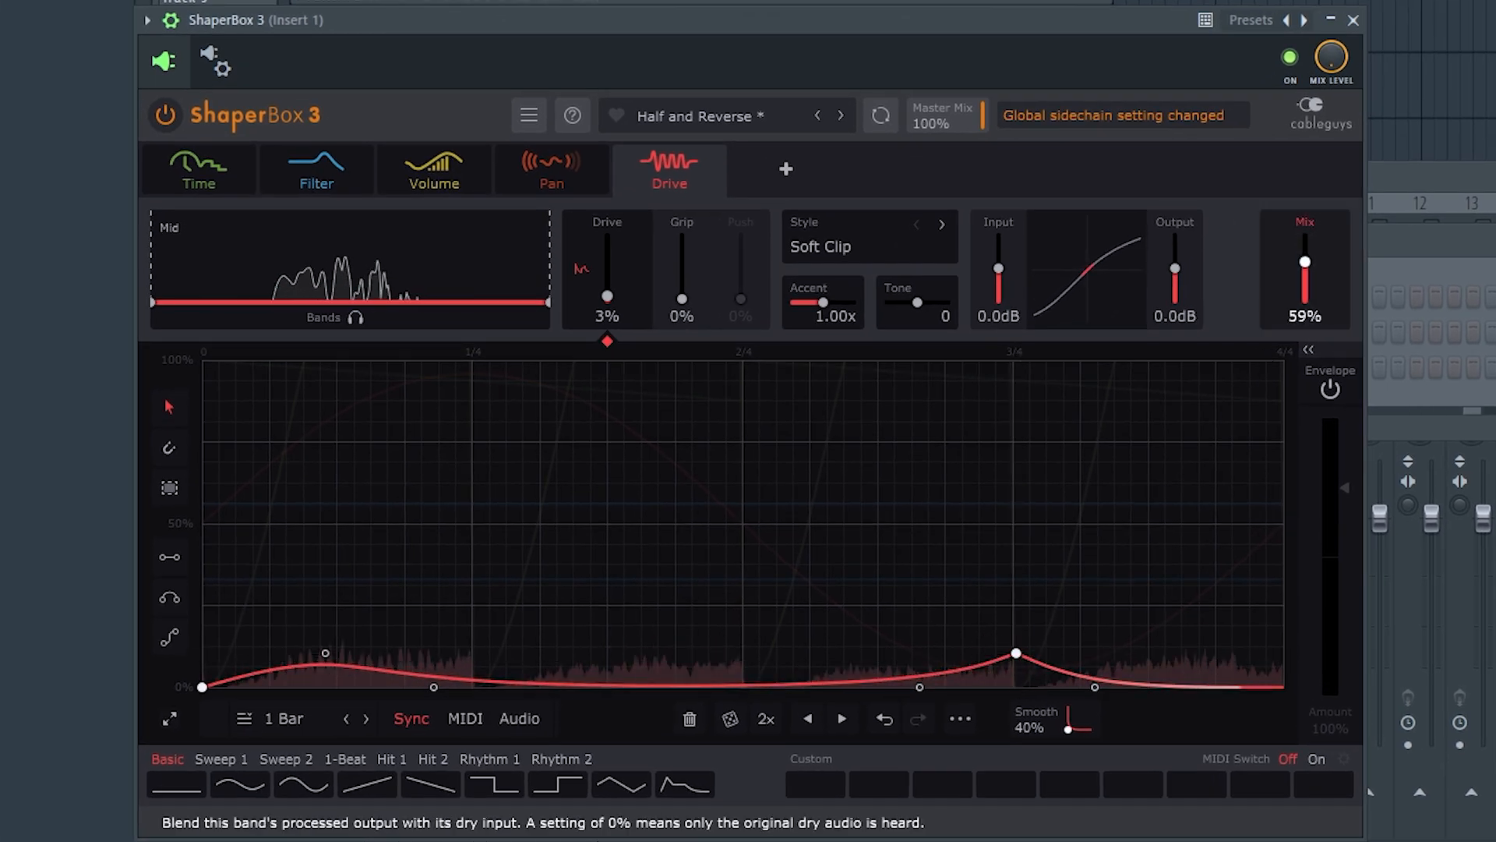
pyautogui.moveTo(607, 296); pyautogui.dragTo(607, 285)
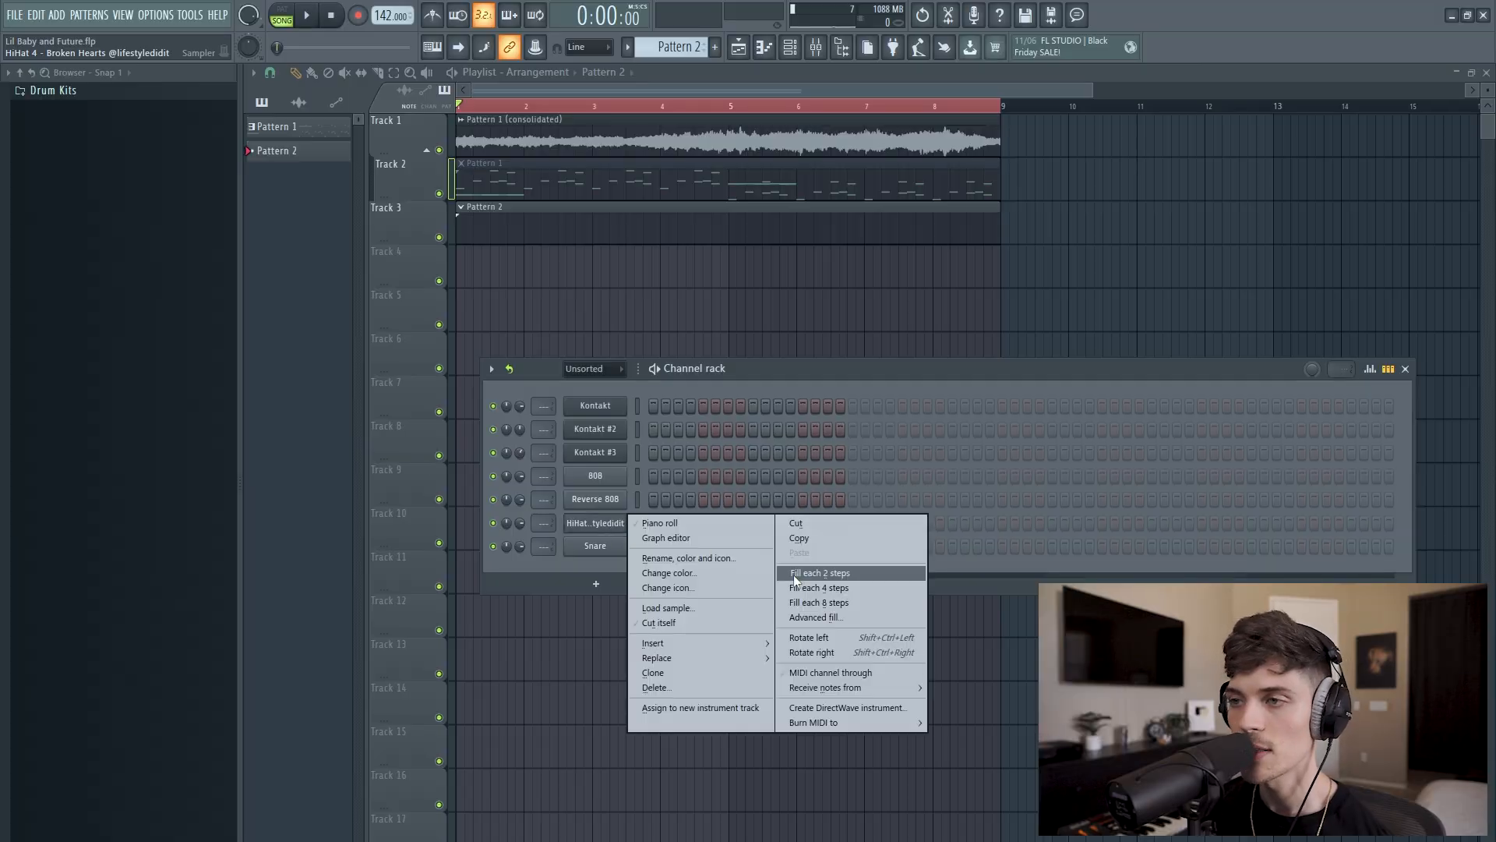
# Fill the hi-hat on every second step and place a snare hit on step 9 of Pattern 2.
pyautogui.click(794, 576)
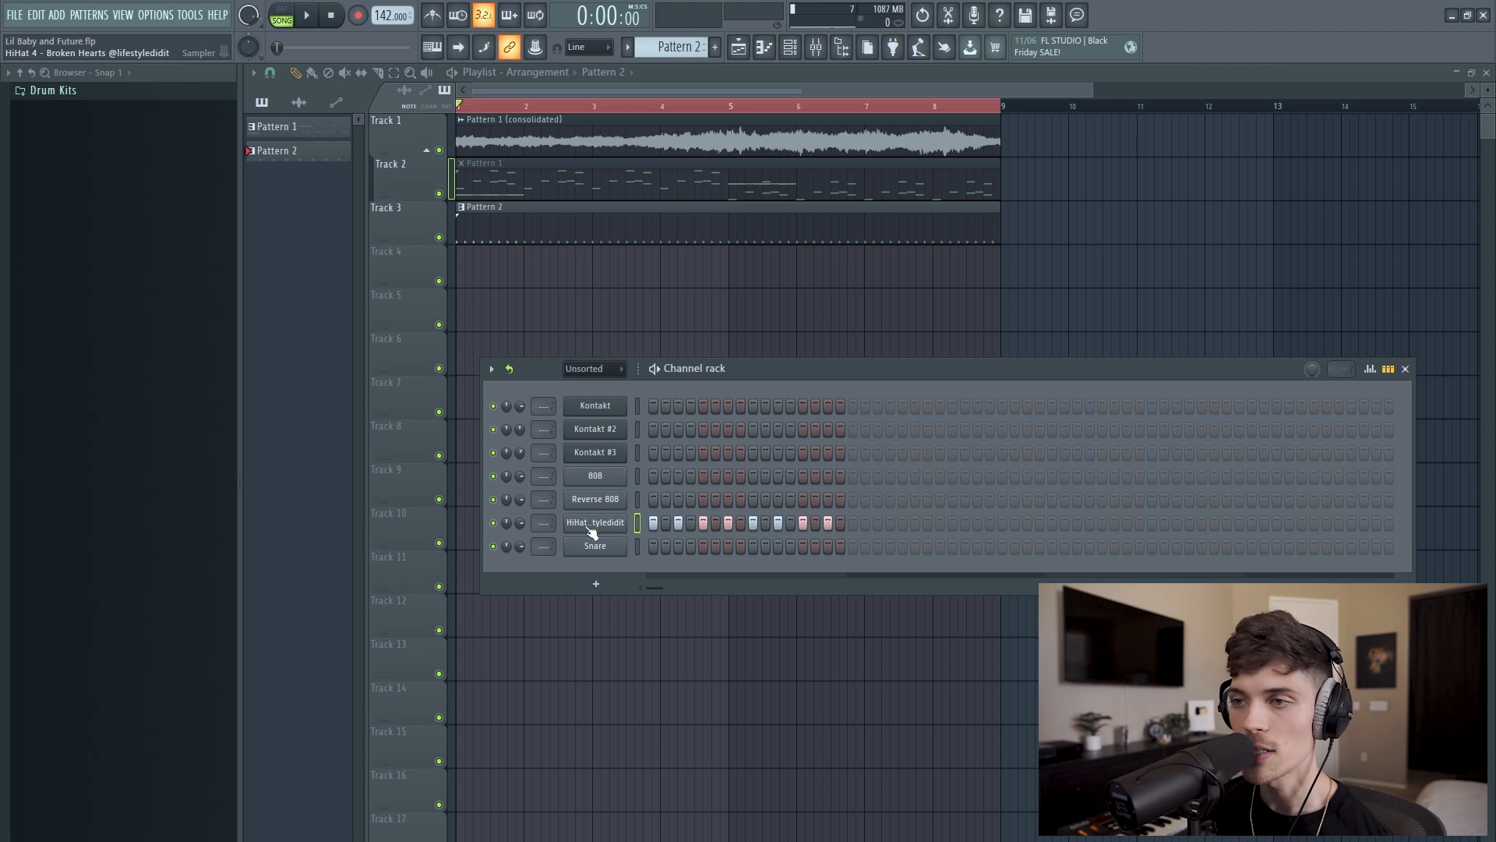
pyautogui.click(753, 553)
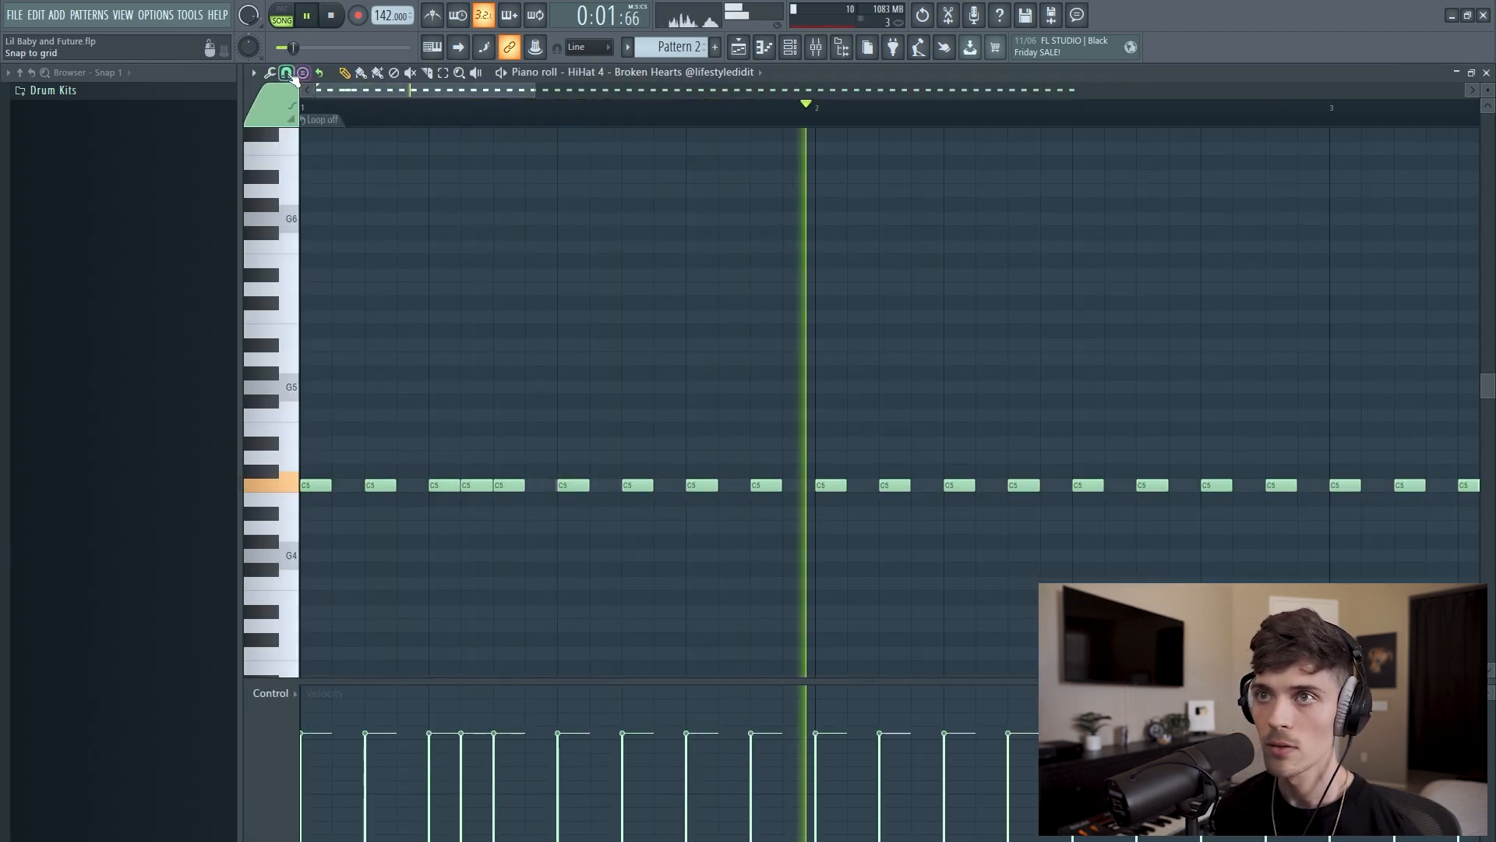
# Change the hi-hat piano roll's grid snap, and extend the descending roll with an F4 note at about 70% velocity.
pyautogui.click(286, 72)
pyautogui.click(316, 192)
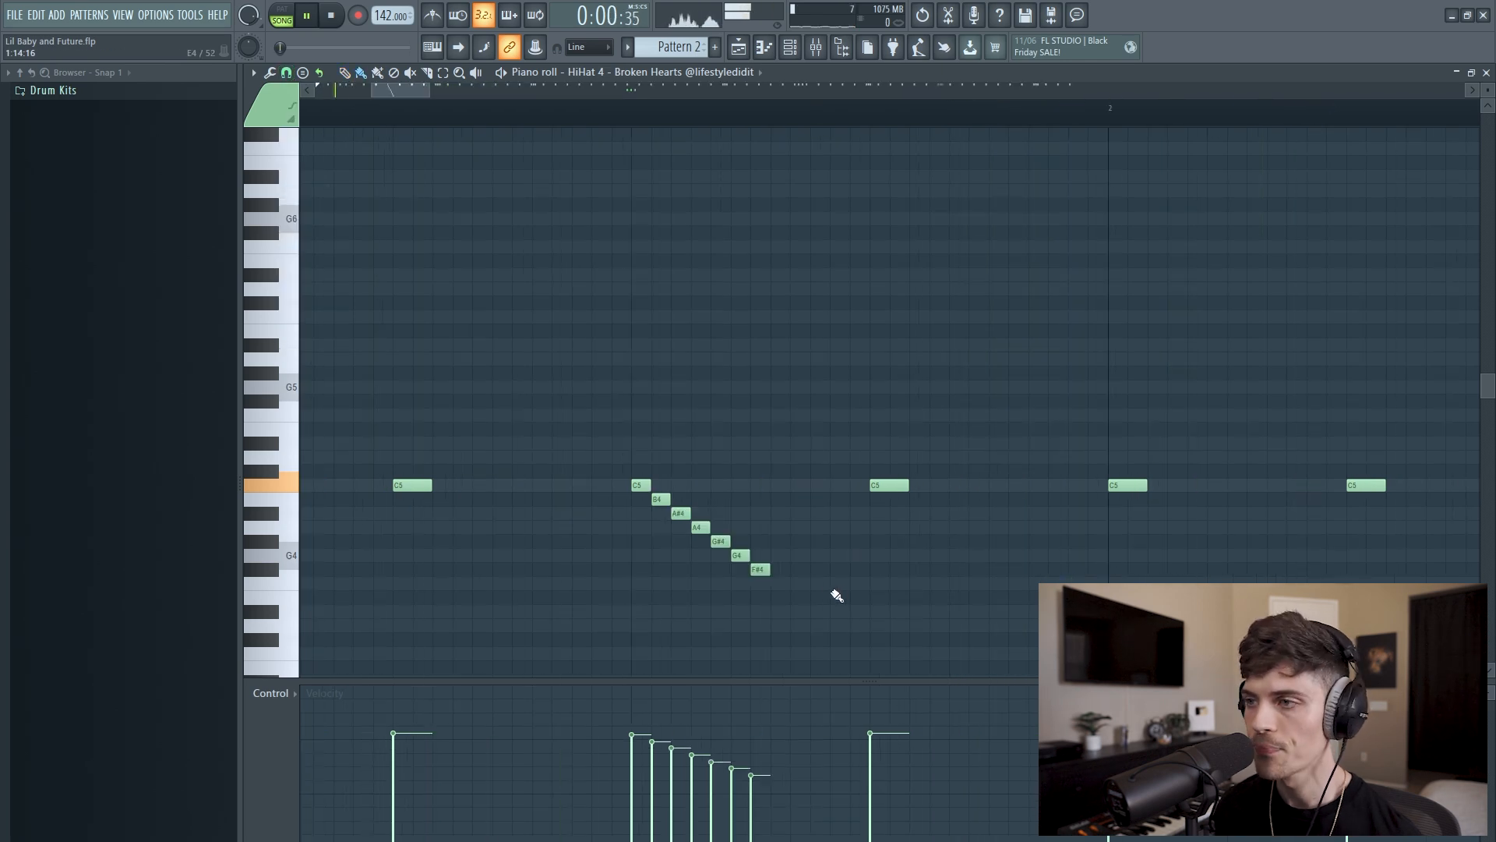
pyautogui.click(791, 585)
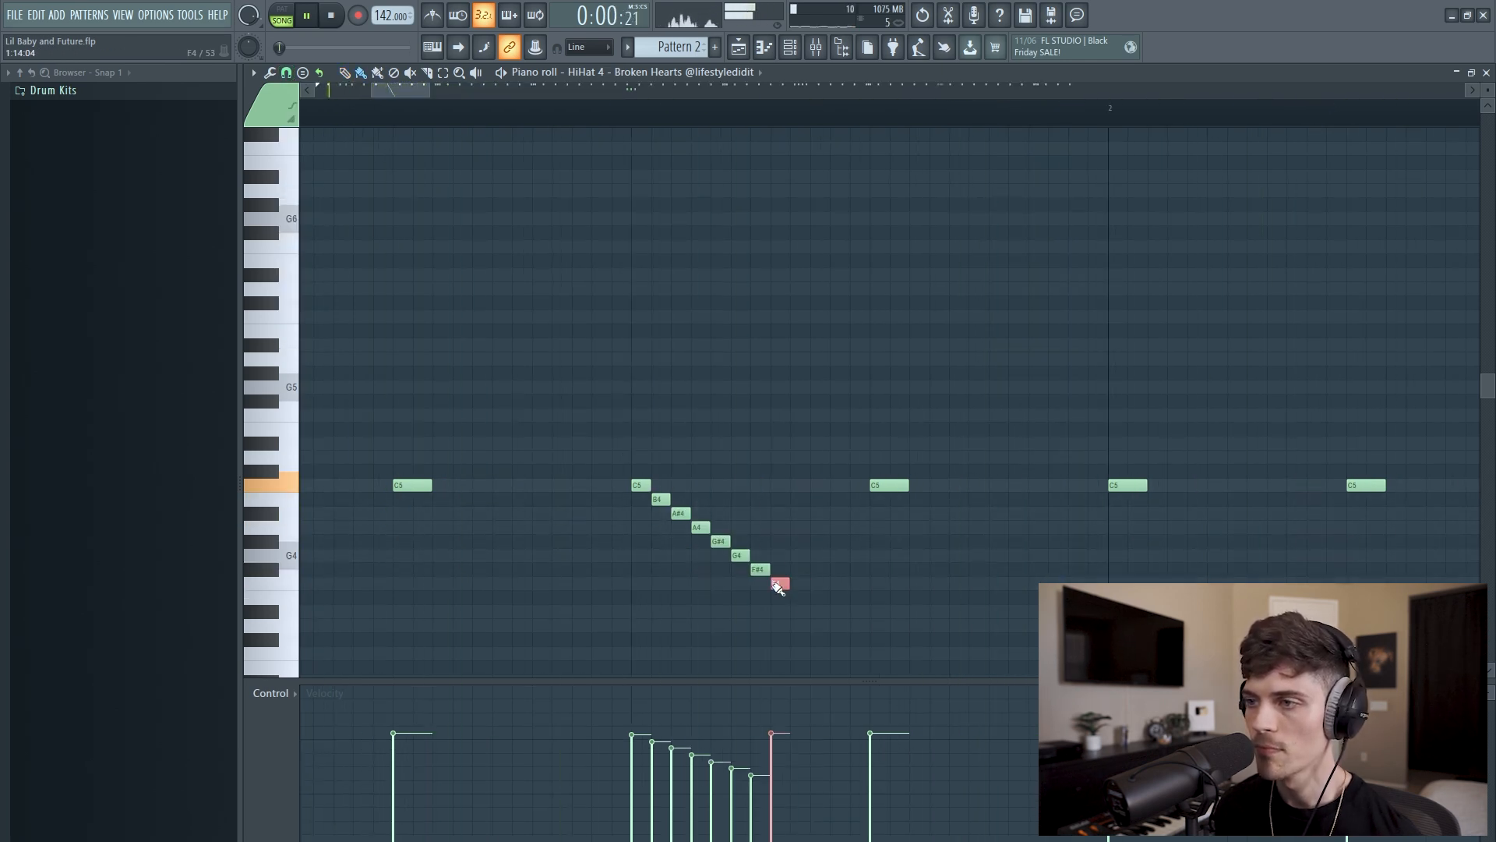
pyautogui.click(782, 746)
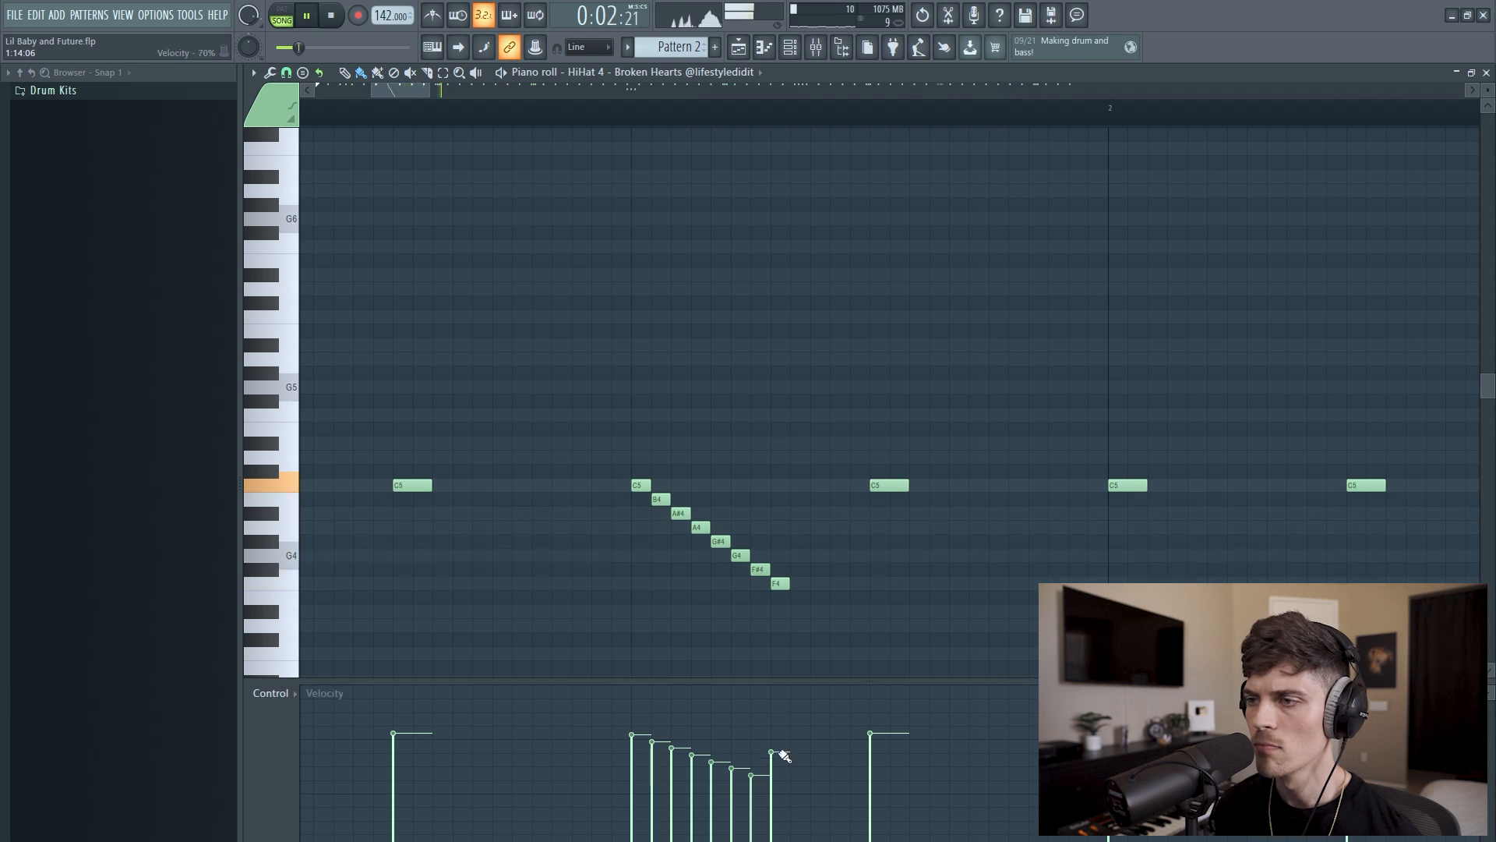
pyautogui.scroll(-8, 592, 130)
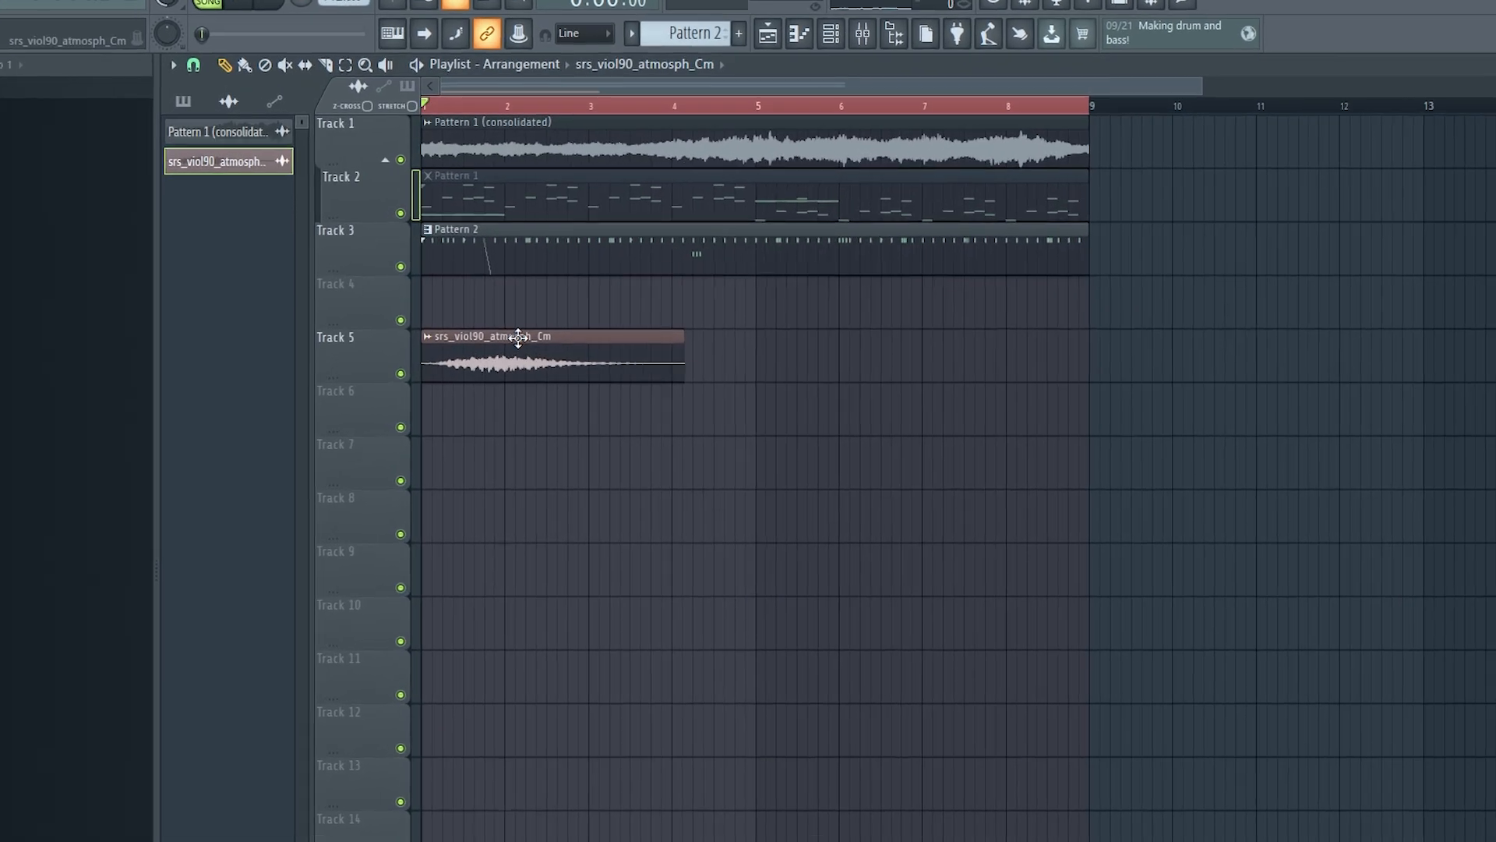
# Place a unique copy of the srs_viol90_atmosph_Cm clip at bar 5 on Track 5 and lower the copy's time-stretching pitch.
pyautogui.scroll(4, 493, 82)
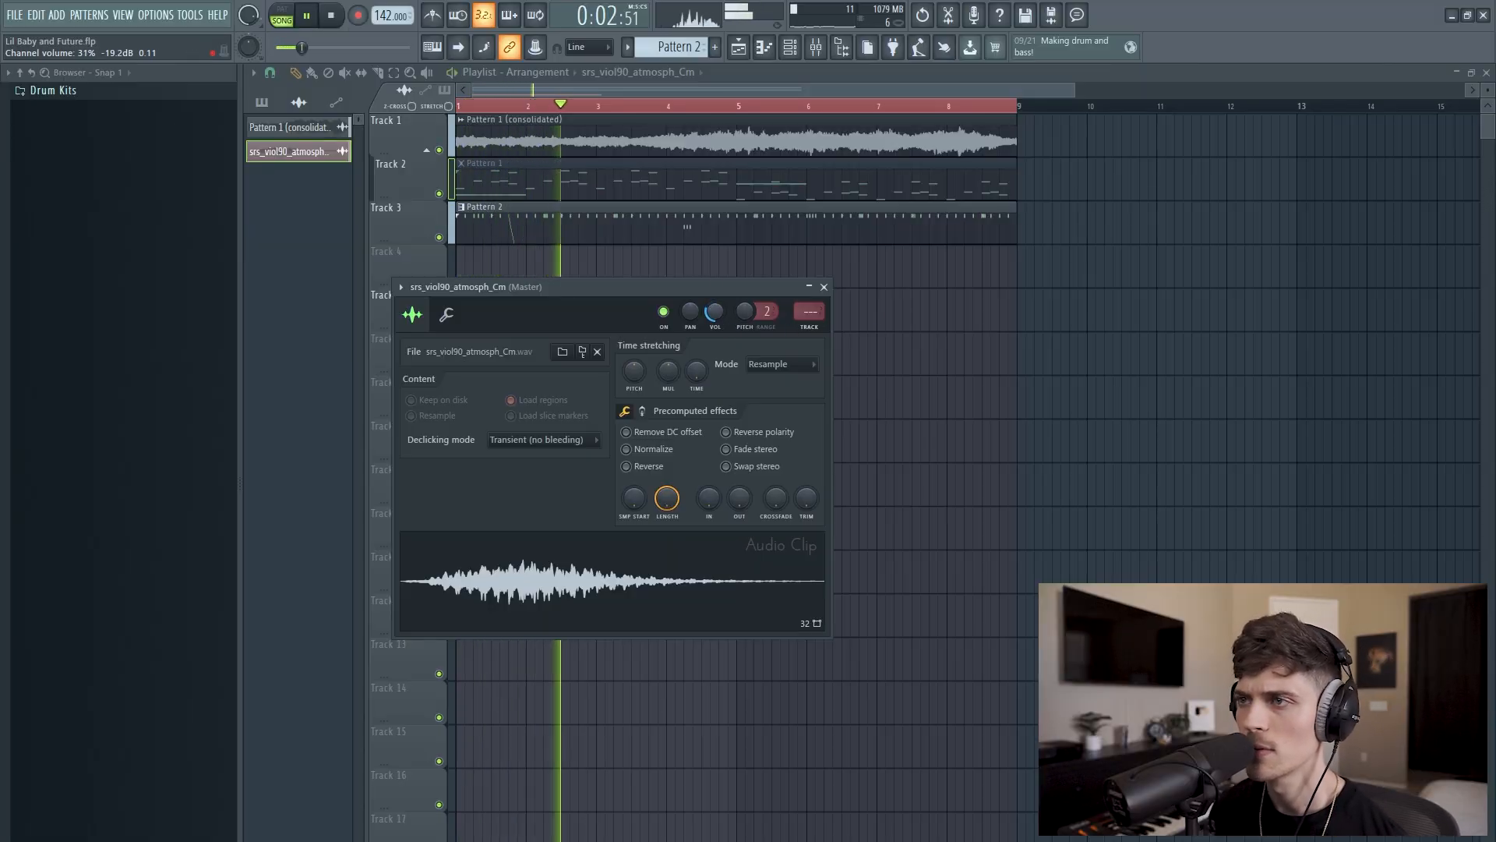
pyautogui.press('Escape')
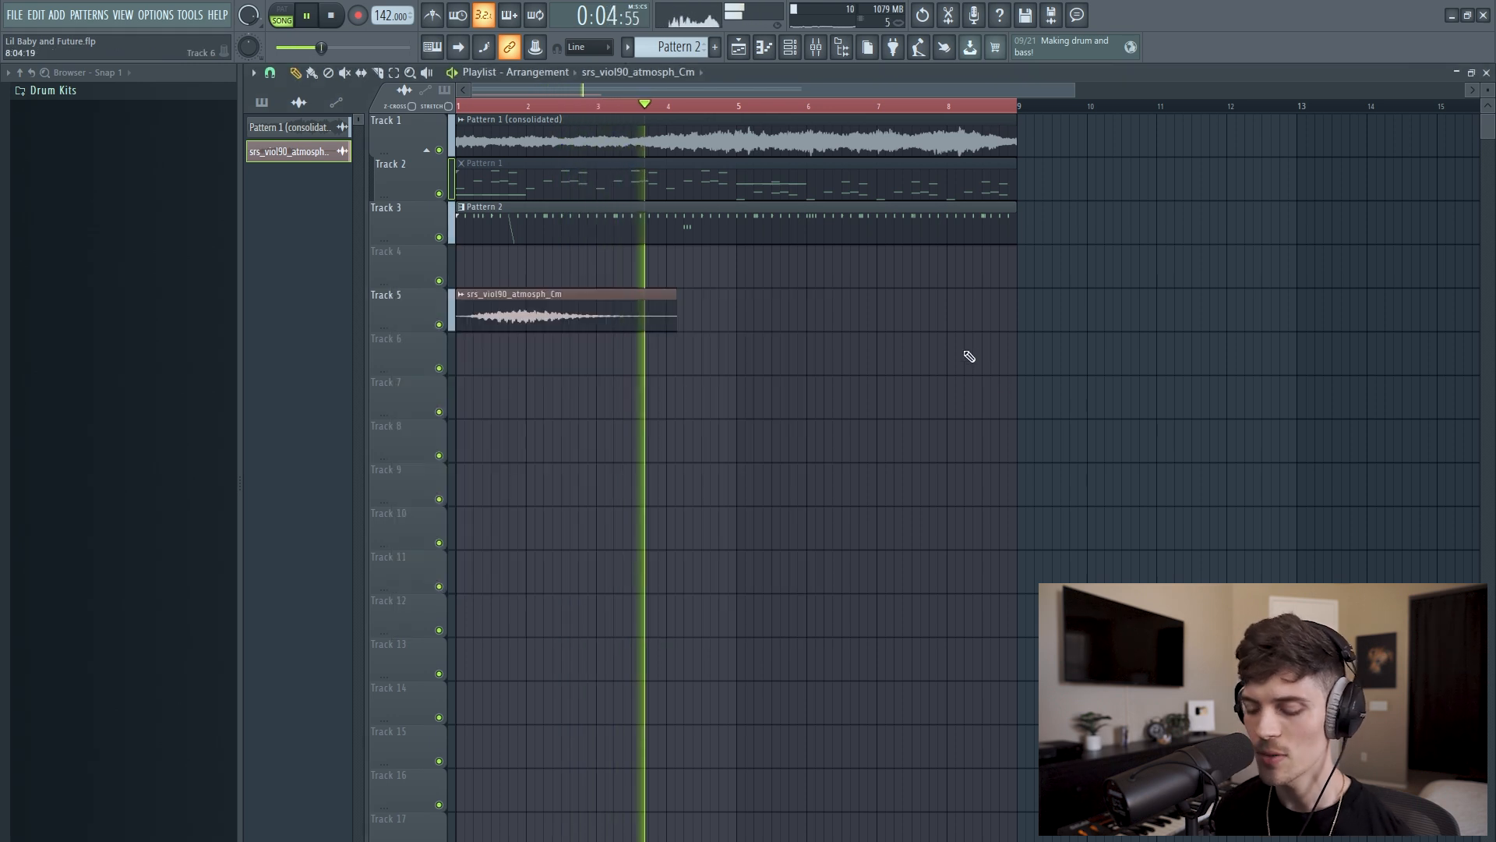
pyautogui.click(742, 315)
pyautogui.click(742, 294)
pyautogui.click(775, 411)
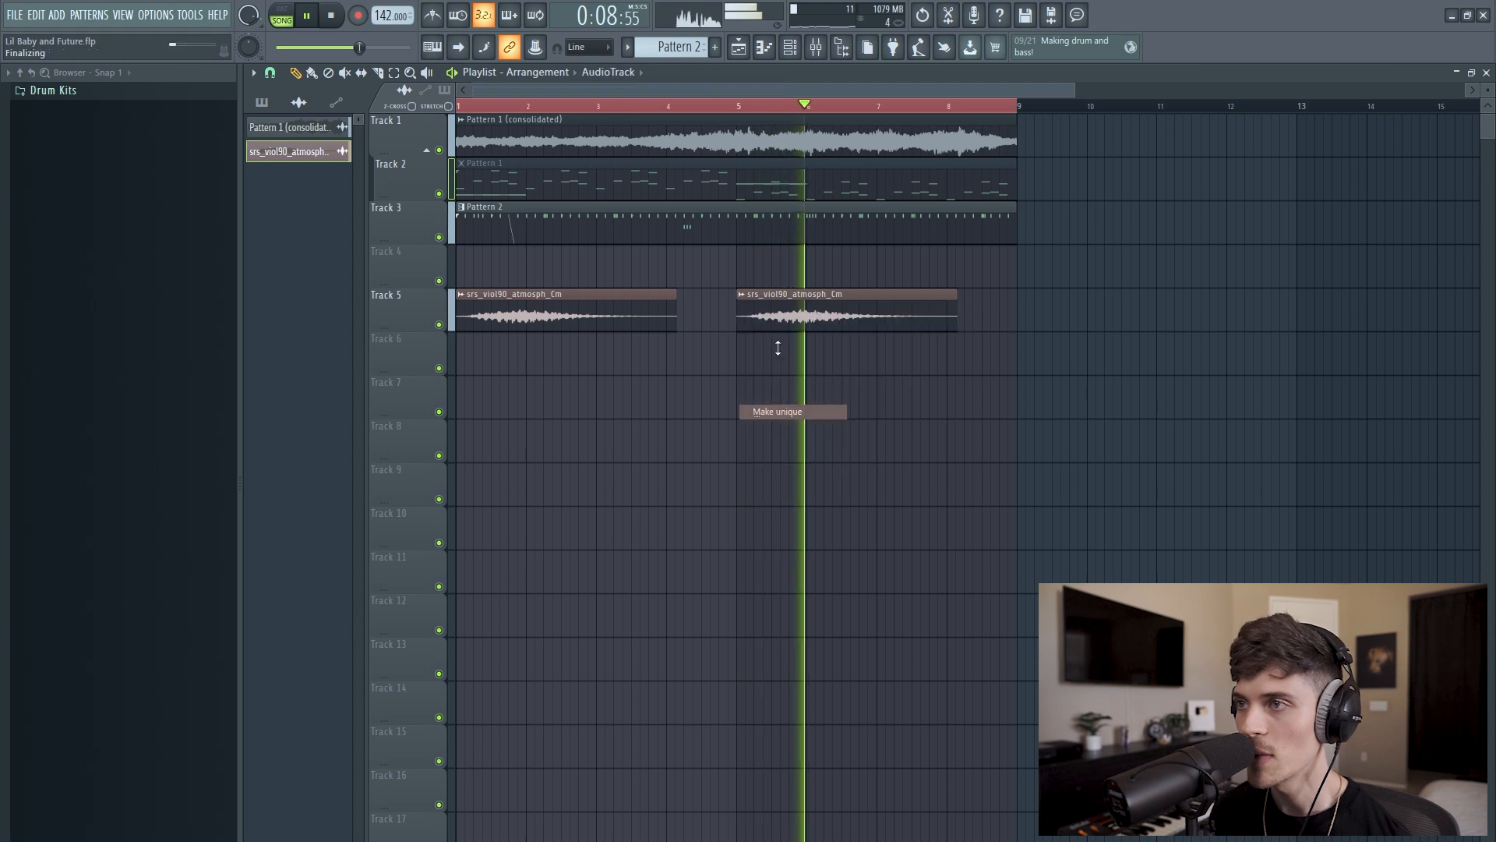
pyautogui.doubleClick(777, 326)
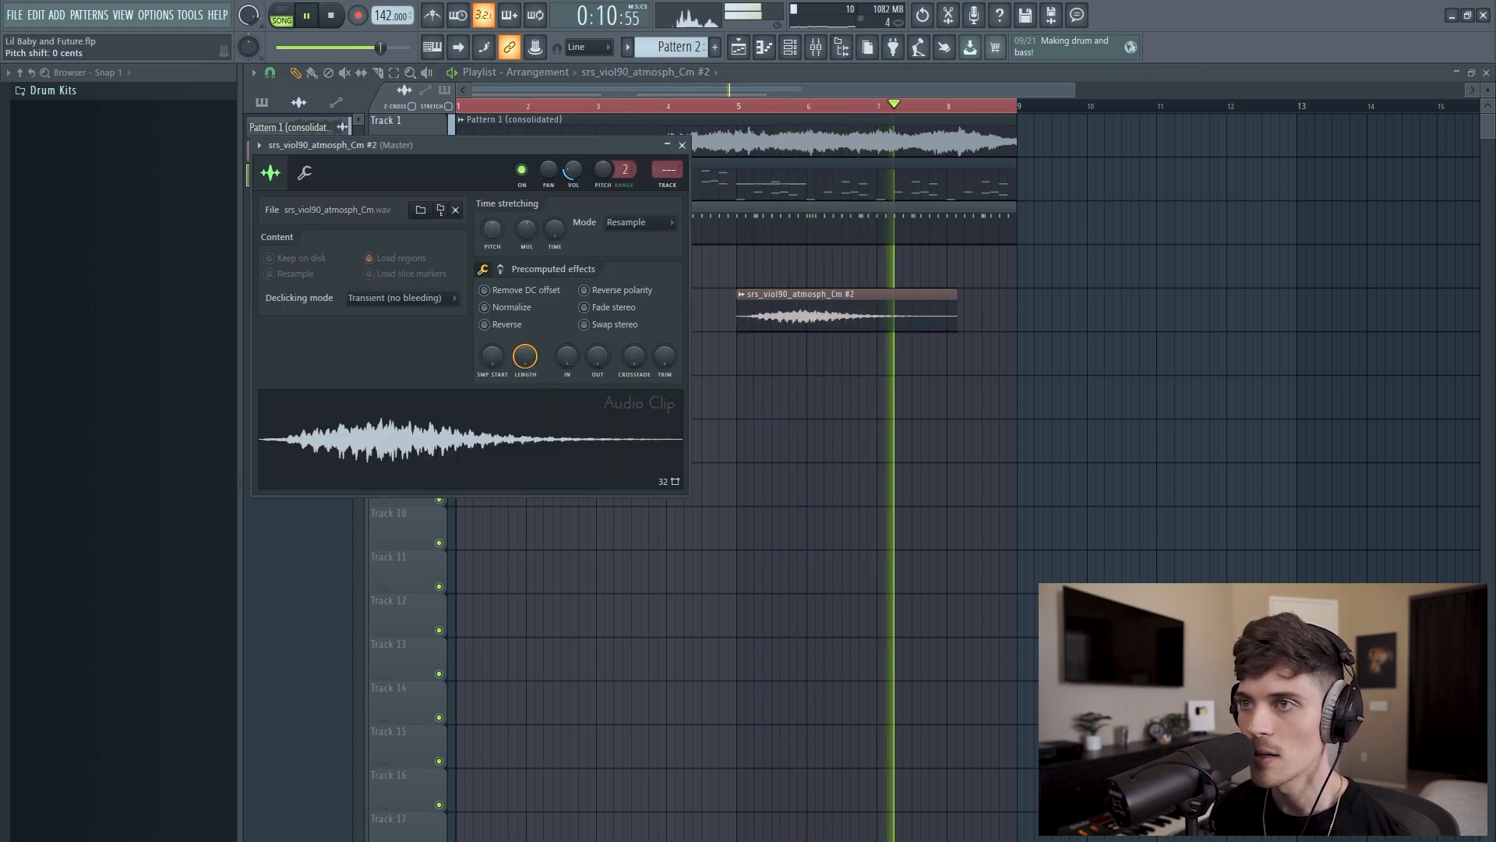
pyautogui.moveTo(495, 229); pyautogui.dragTo(495, 242)
# Lower the ValhallaVintageVerb mix on mixer Insert 3 to about 72% and close the plugin and mixer.
pyautogui.click(791, 47)
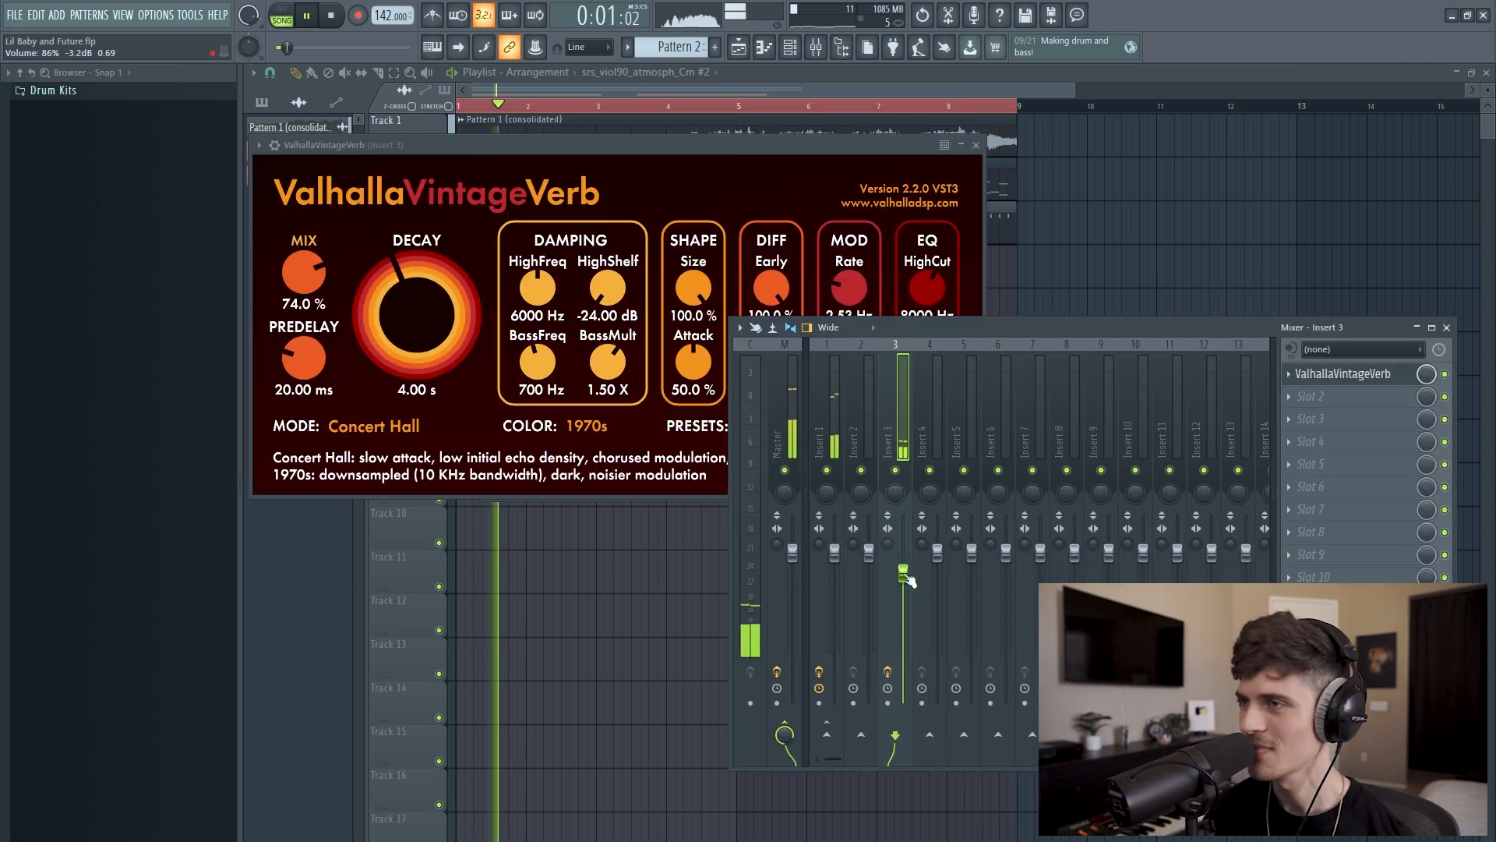
pyautogui.click(416, 143)
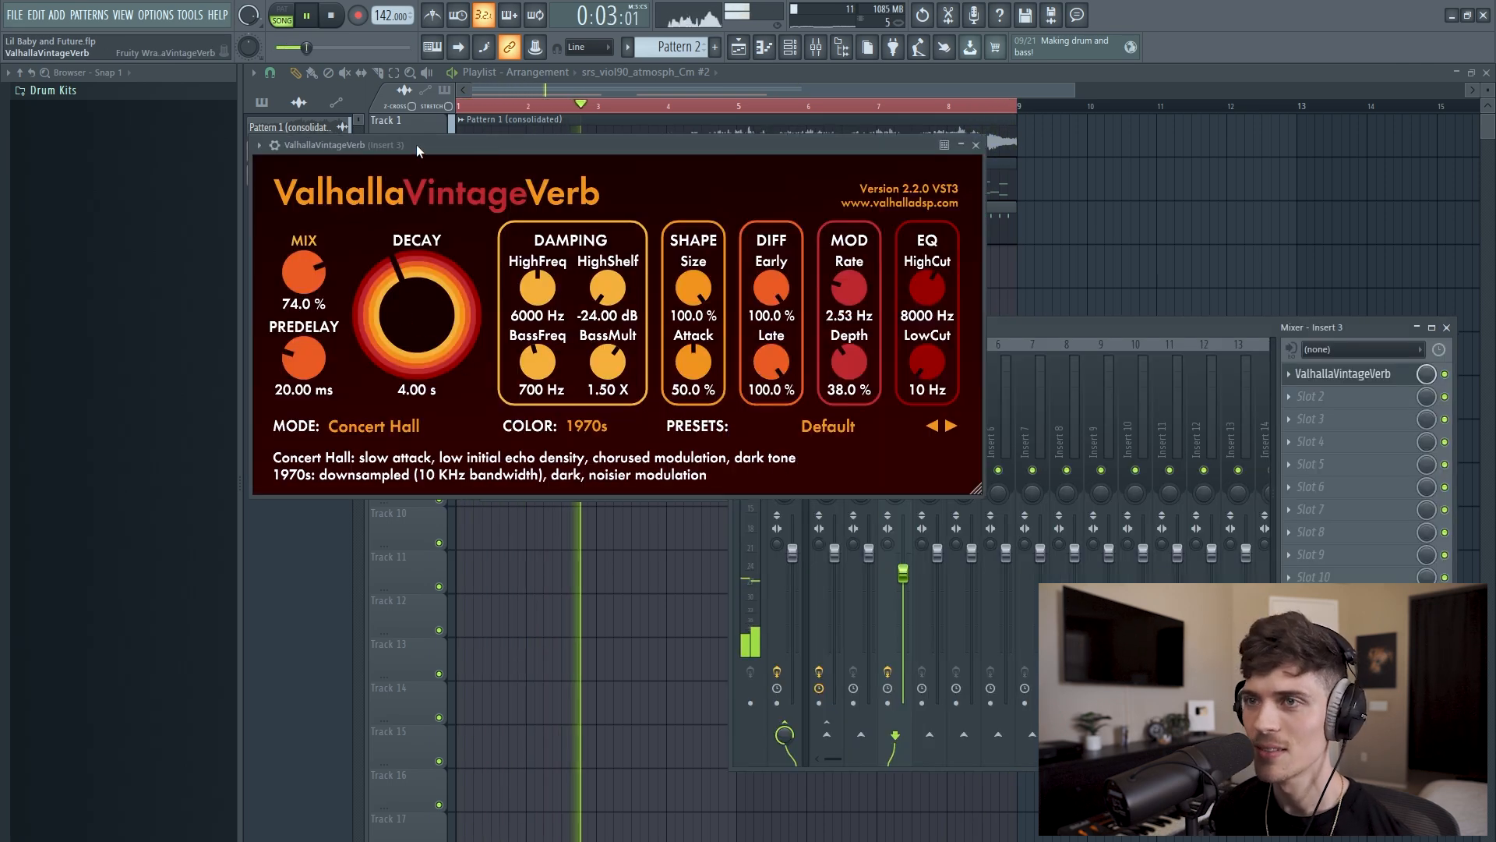
pyautogui.moveTo(318, 266); pyautogui.dragTo(318, 270)
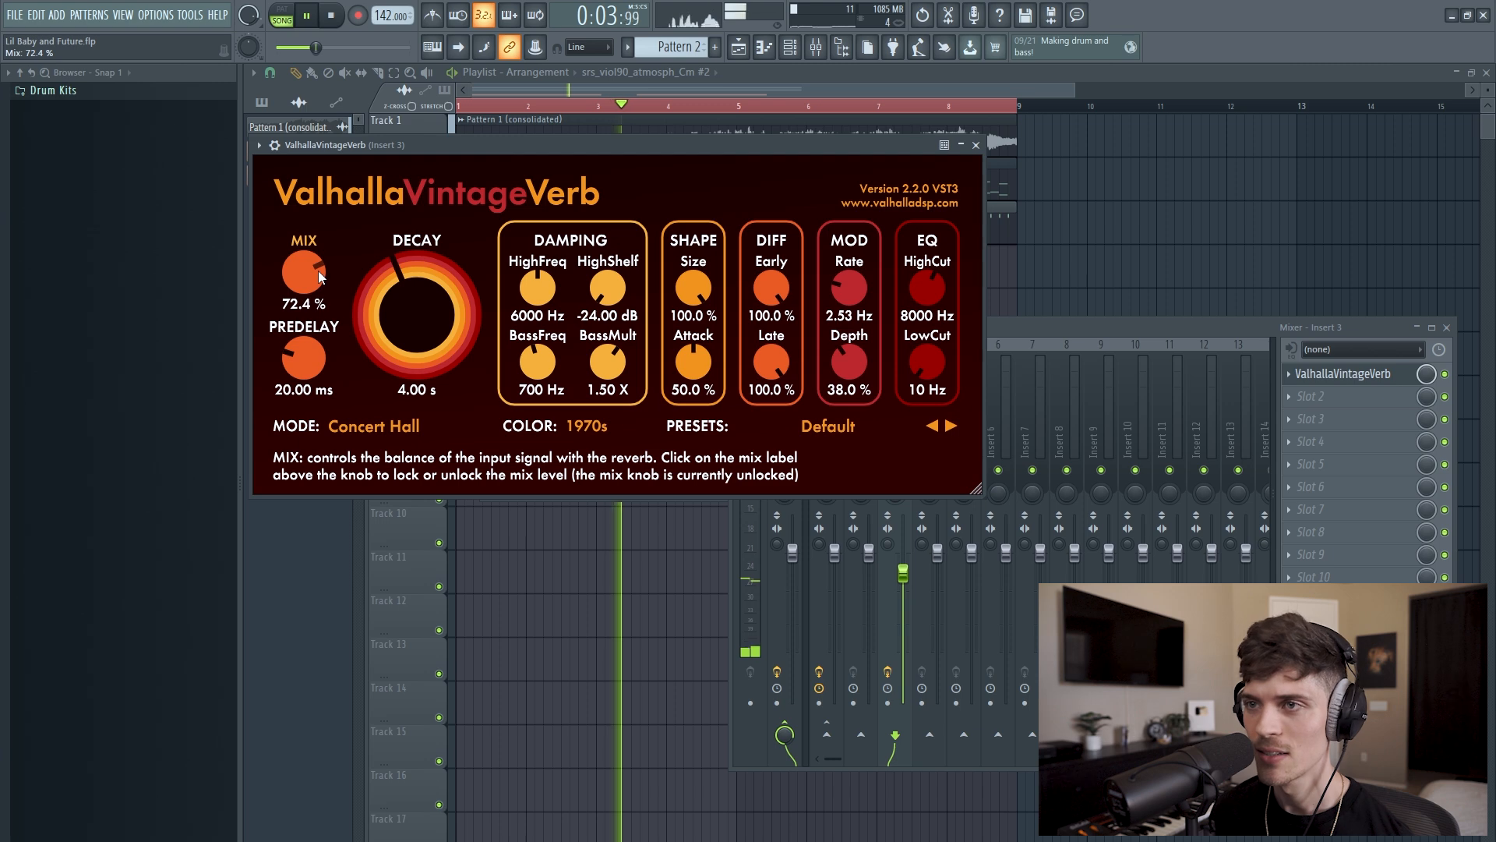
pyautogui.click(975, 145)
pyautogui.rightClick(1142, 265)
pyautogui.click(791, 48)
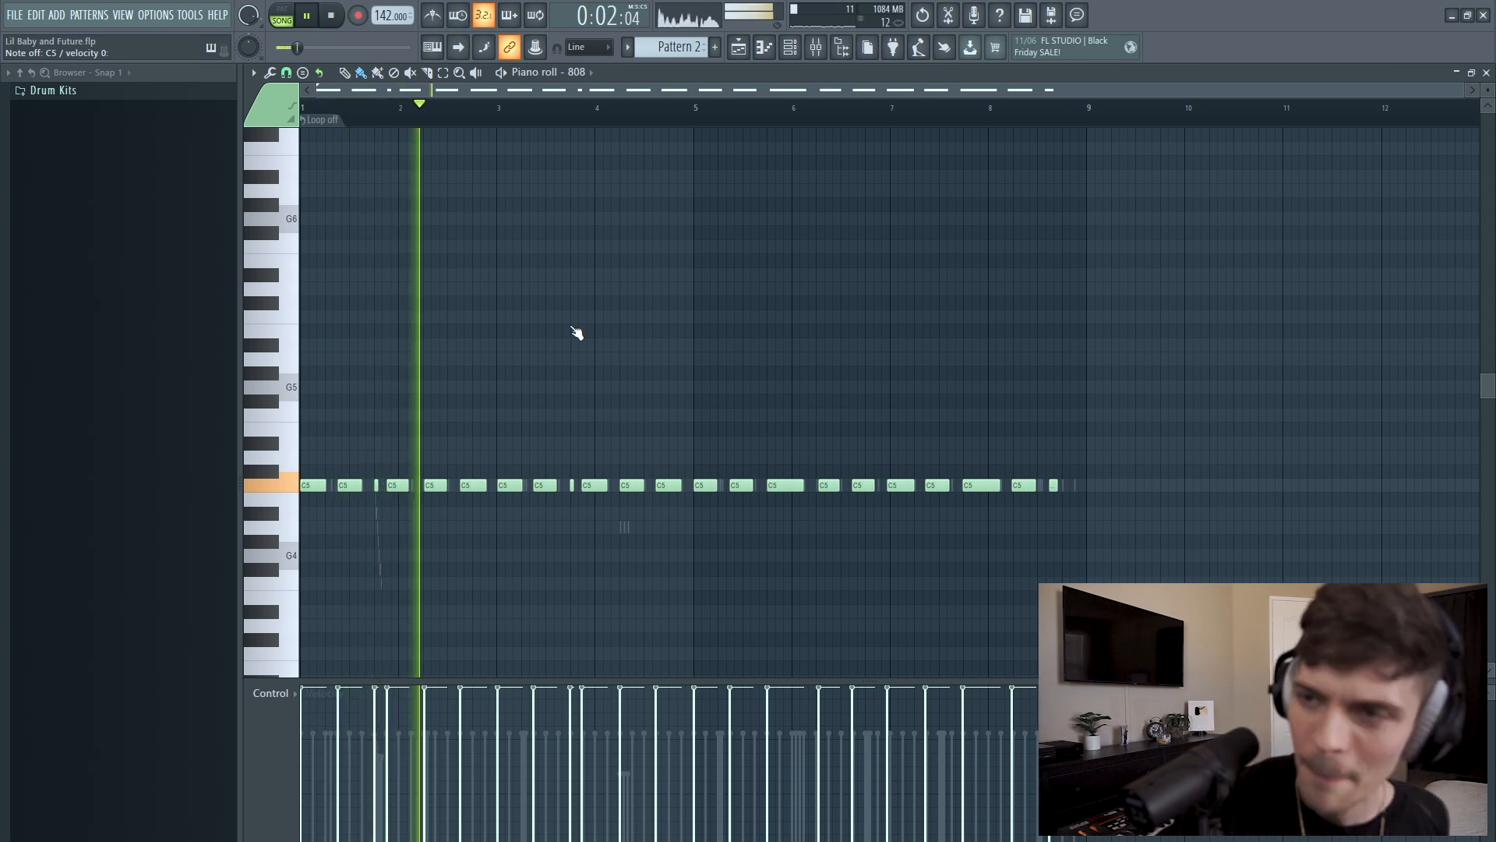
# Quantize the 808 notes in the Pattern 2 piano roll and inspect the result across the bars.
pyautogui.hotkey('alt', 'q')
pyautogui.click(826, 555)
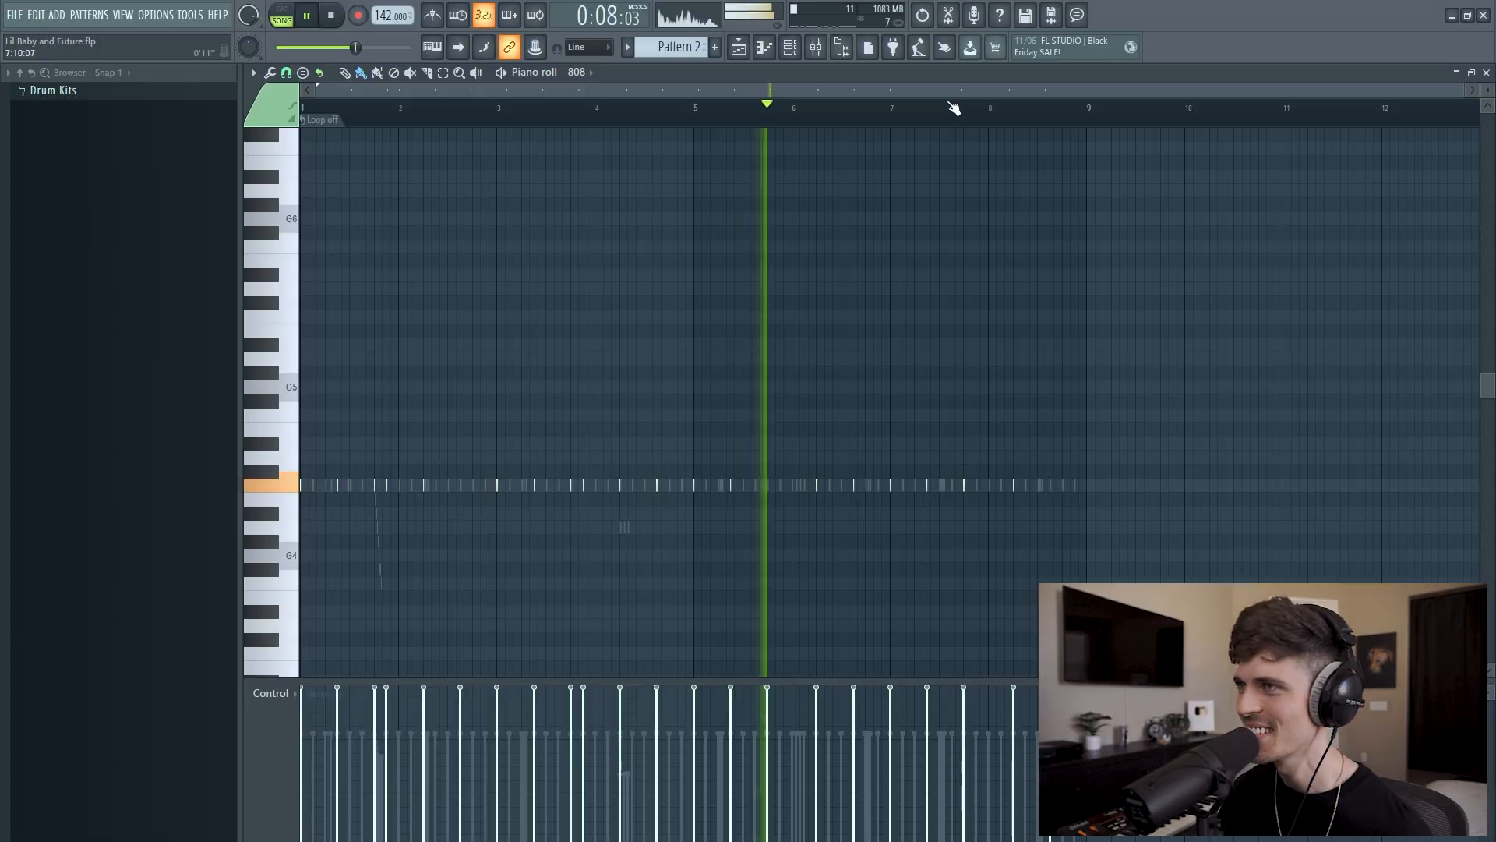
pyautogui.scroll(5, 952, 108)
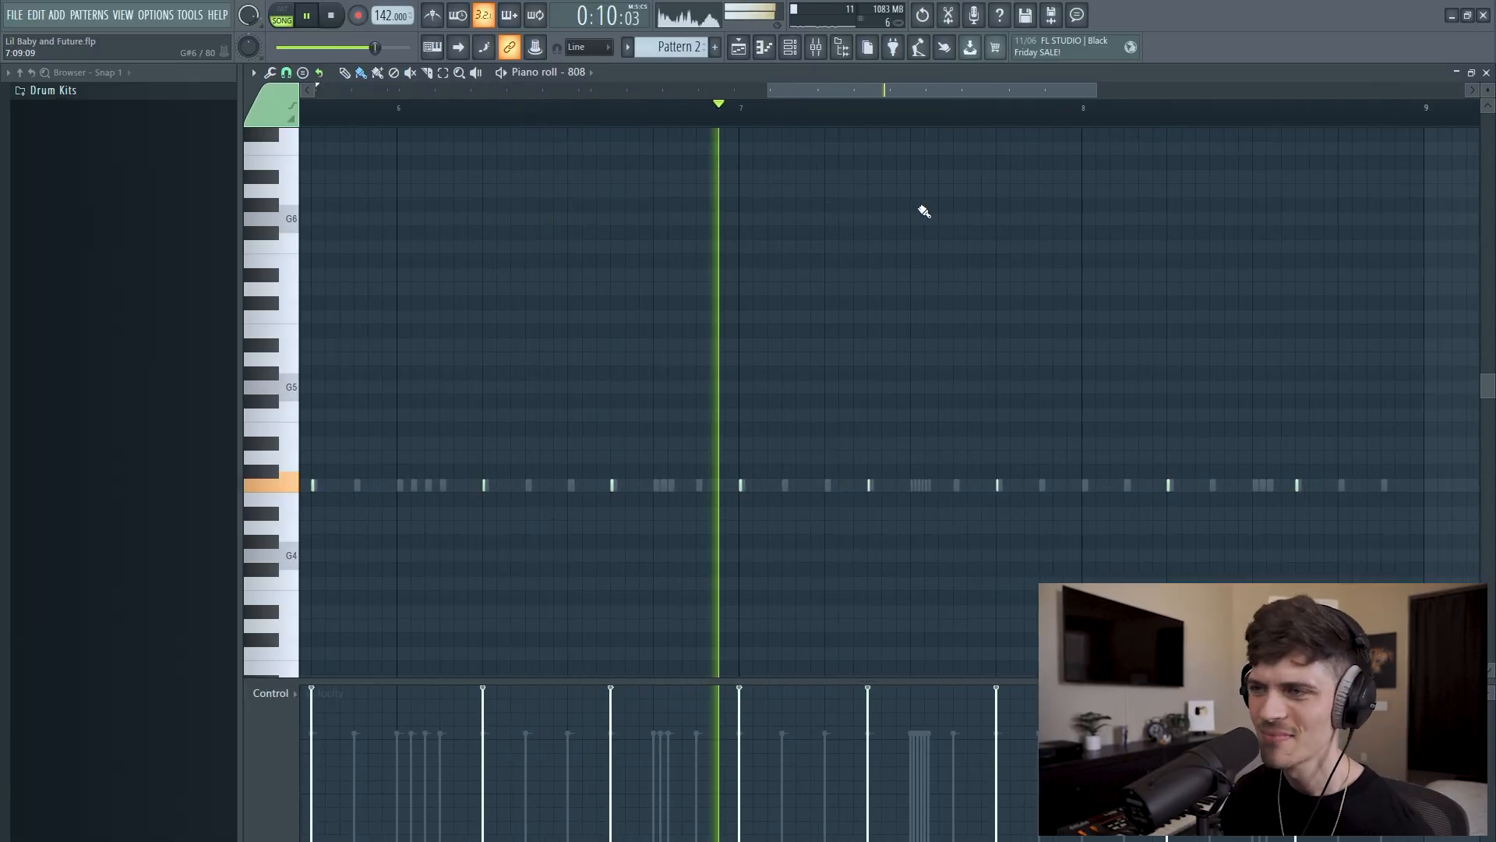
pyautogui.scroll(-4, 805, 132)
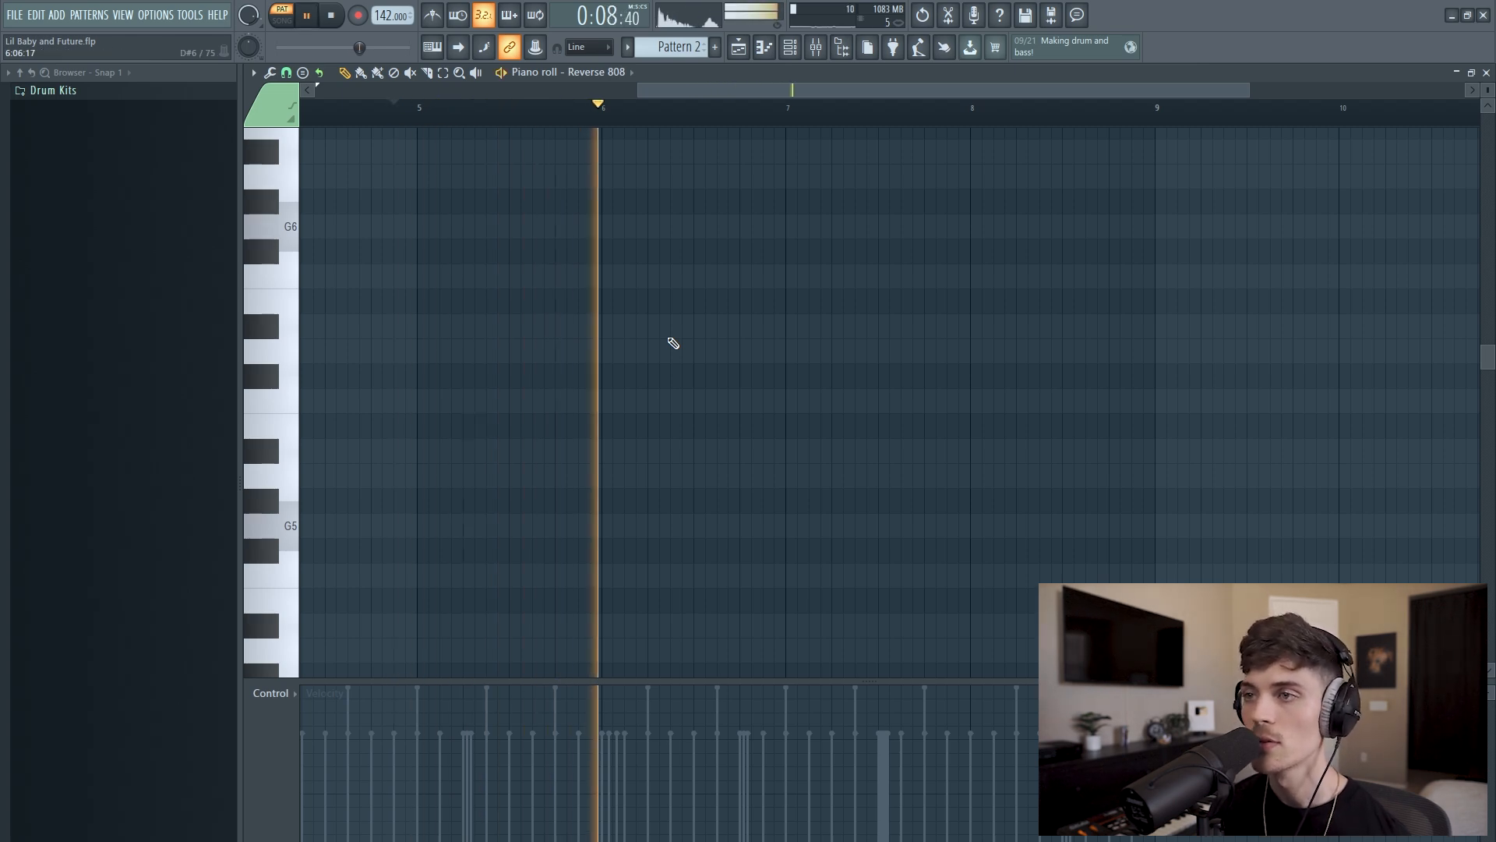
# Place C6 notes at bars 6 and 8 in the Reverse 808 piano roll, preview them in playback, and select both notes.
pyautogui.press('space')
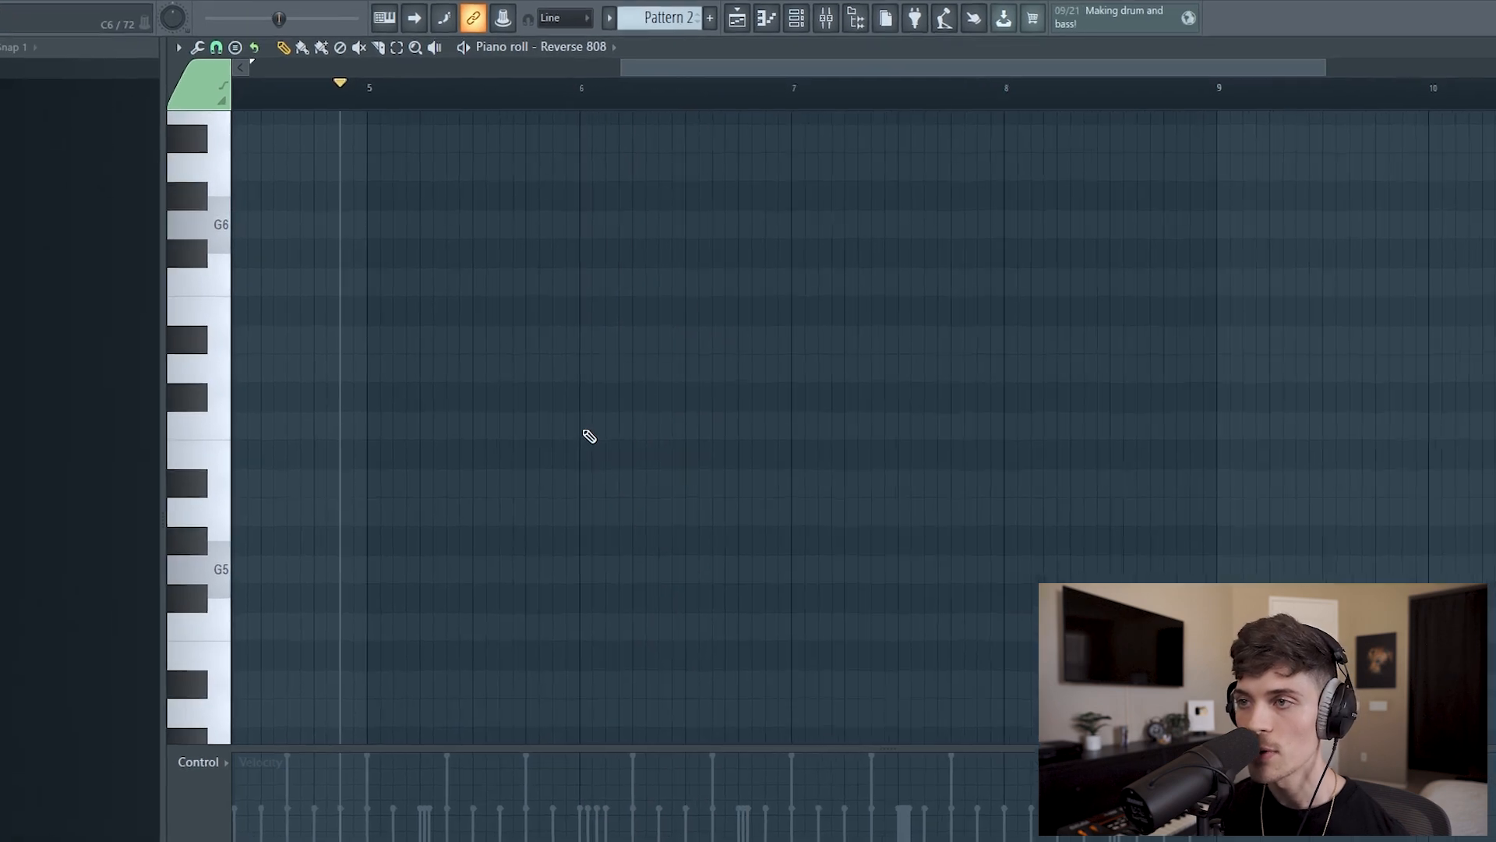
pyautogui.click(651, 398)
pyautogui.press('space')
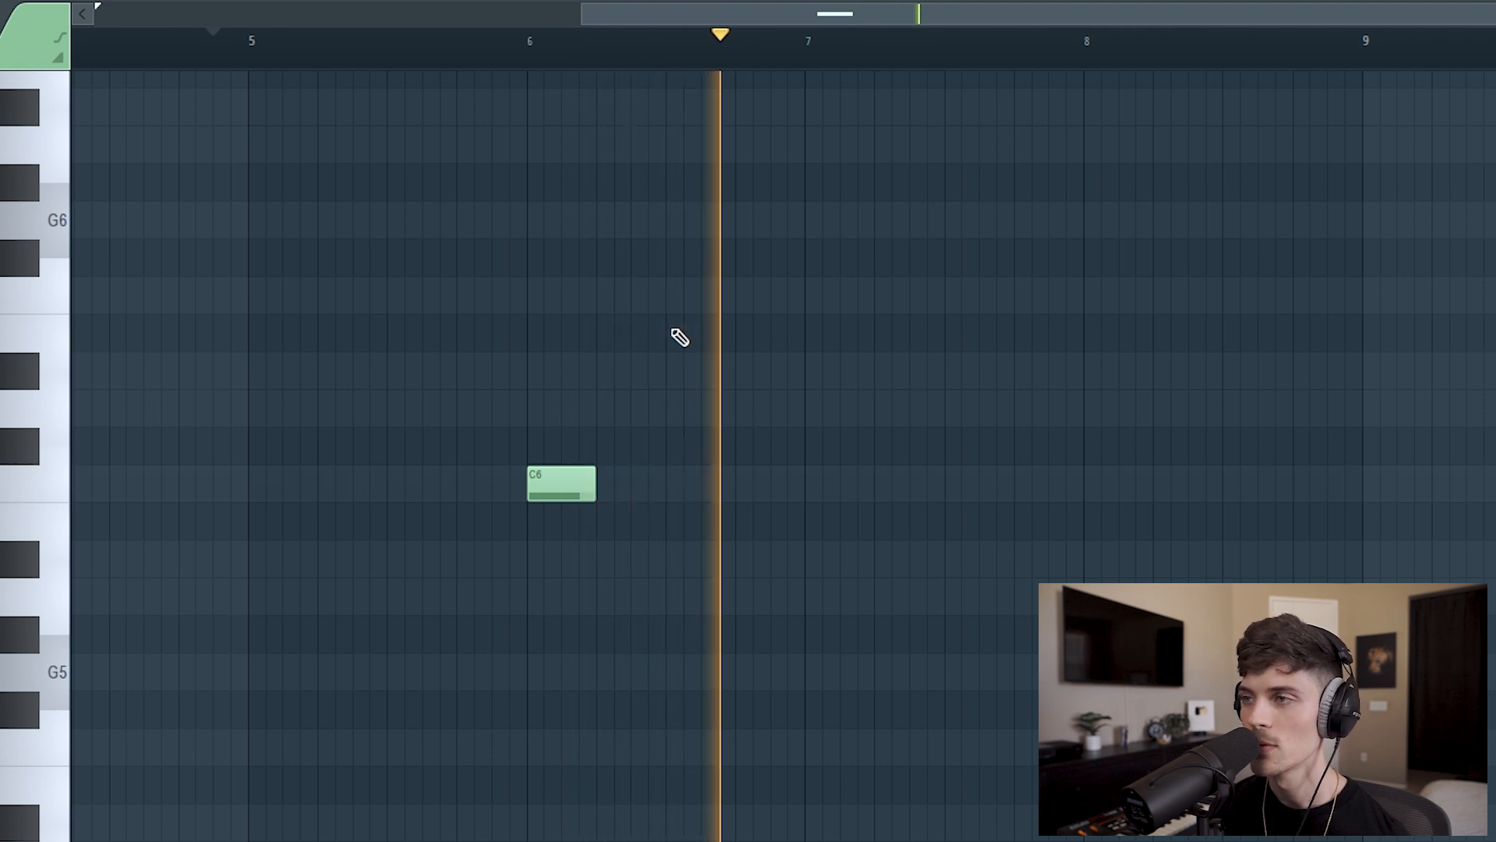
pyautogui.press('space')
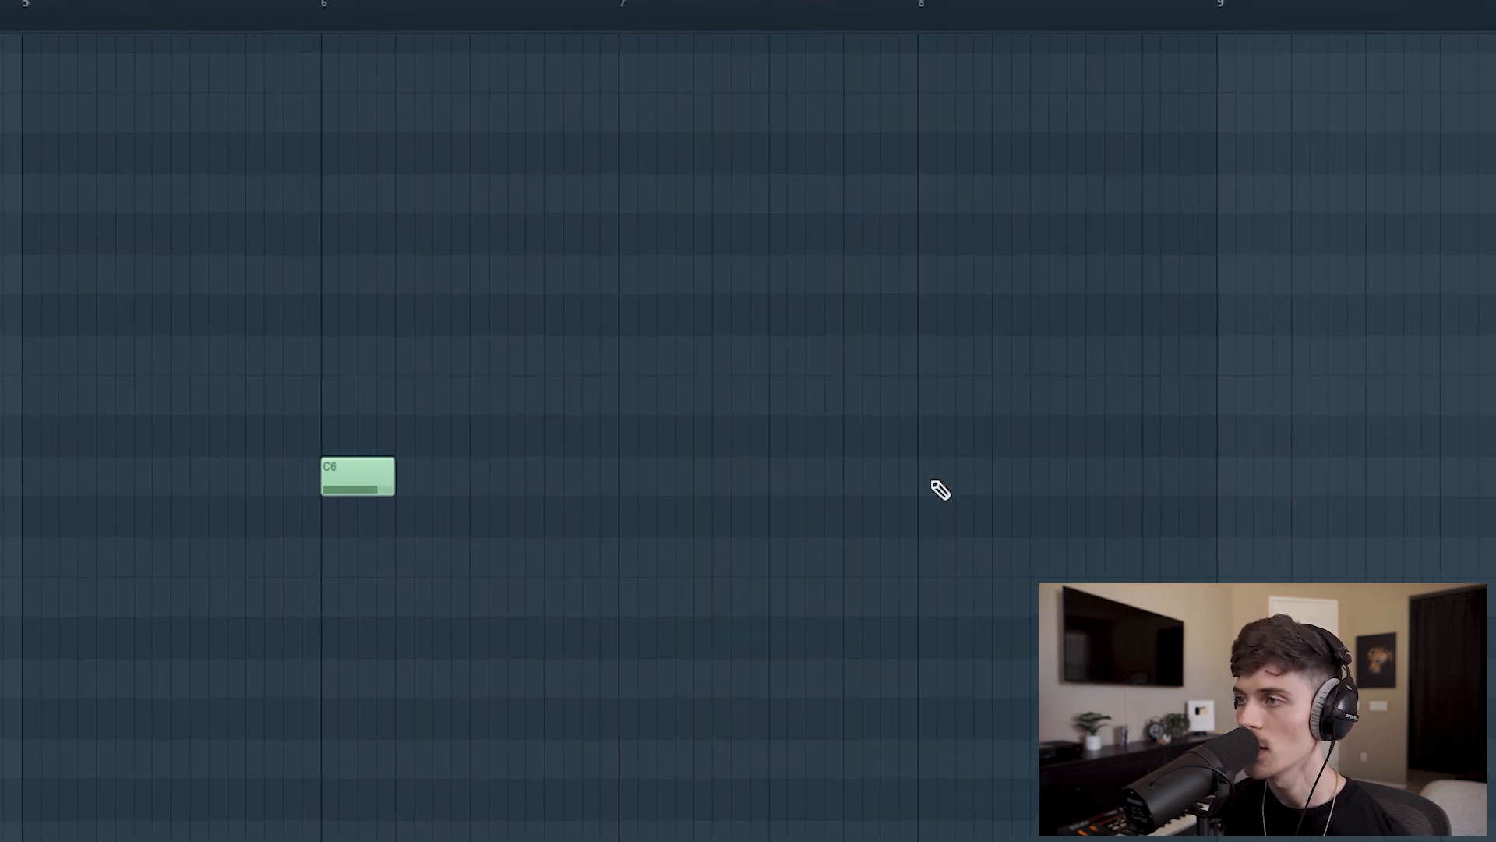
pyautogui.click(1087, 467)
pyautogui.press('space')
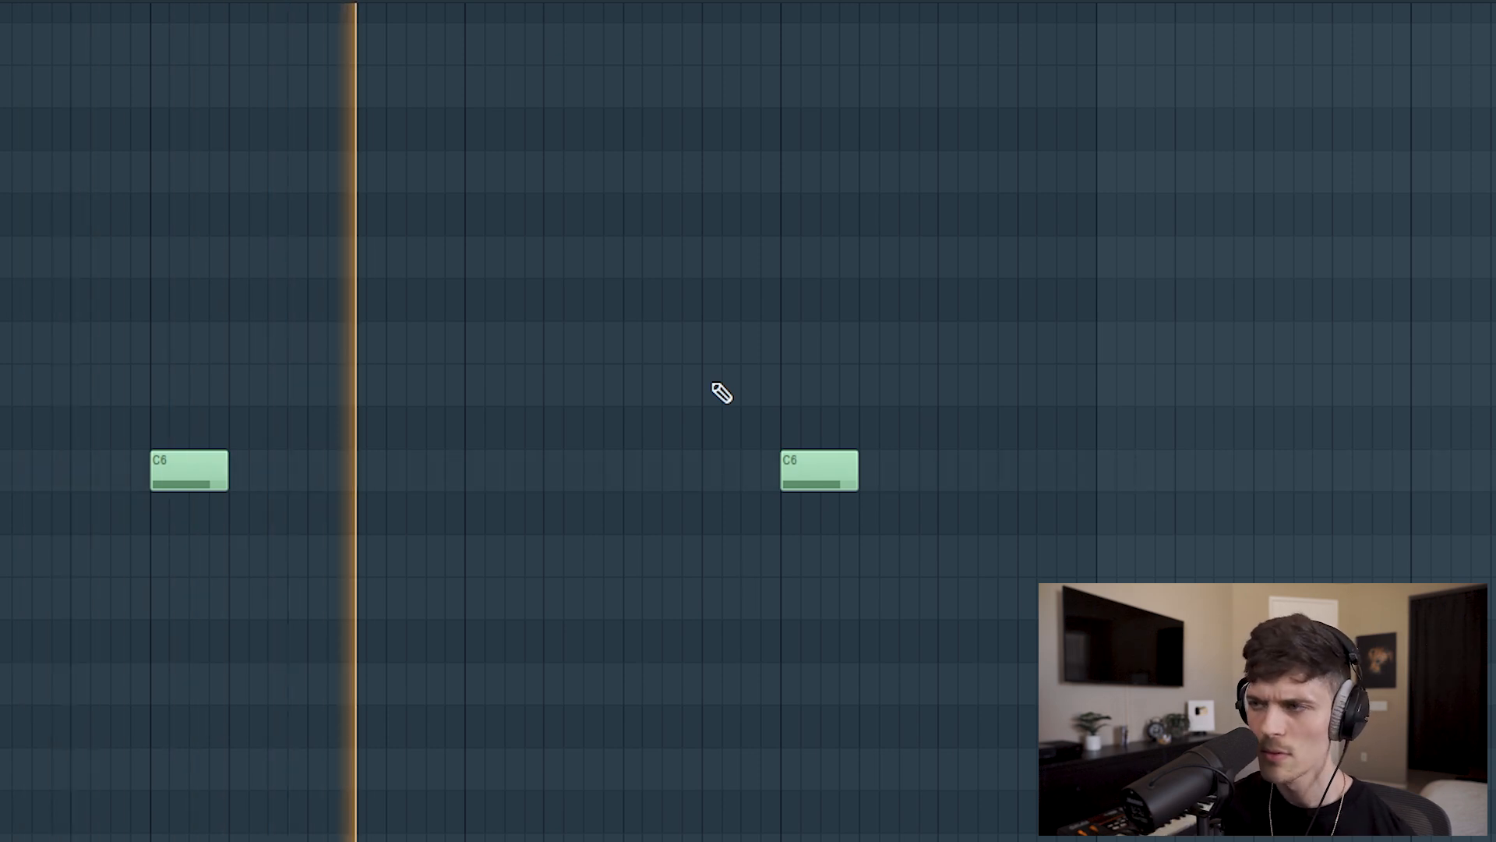
pyautogui.hotkey('ctrl', 'a')
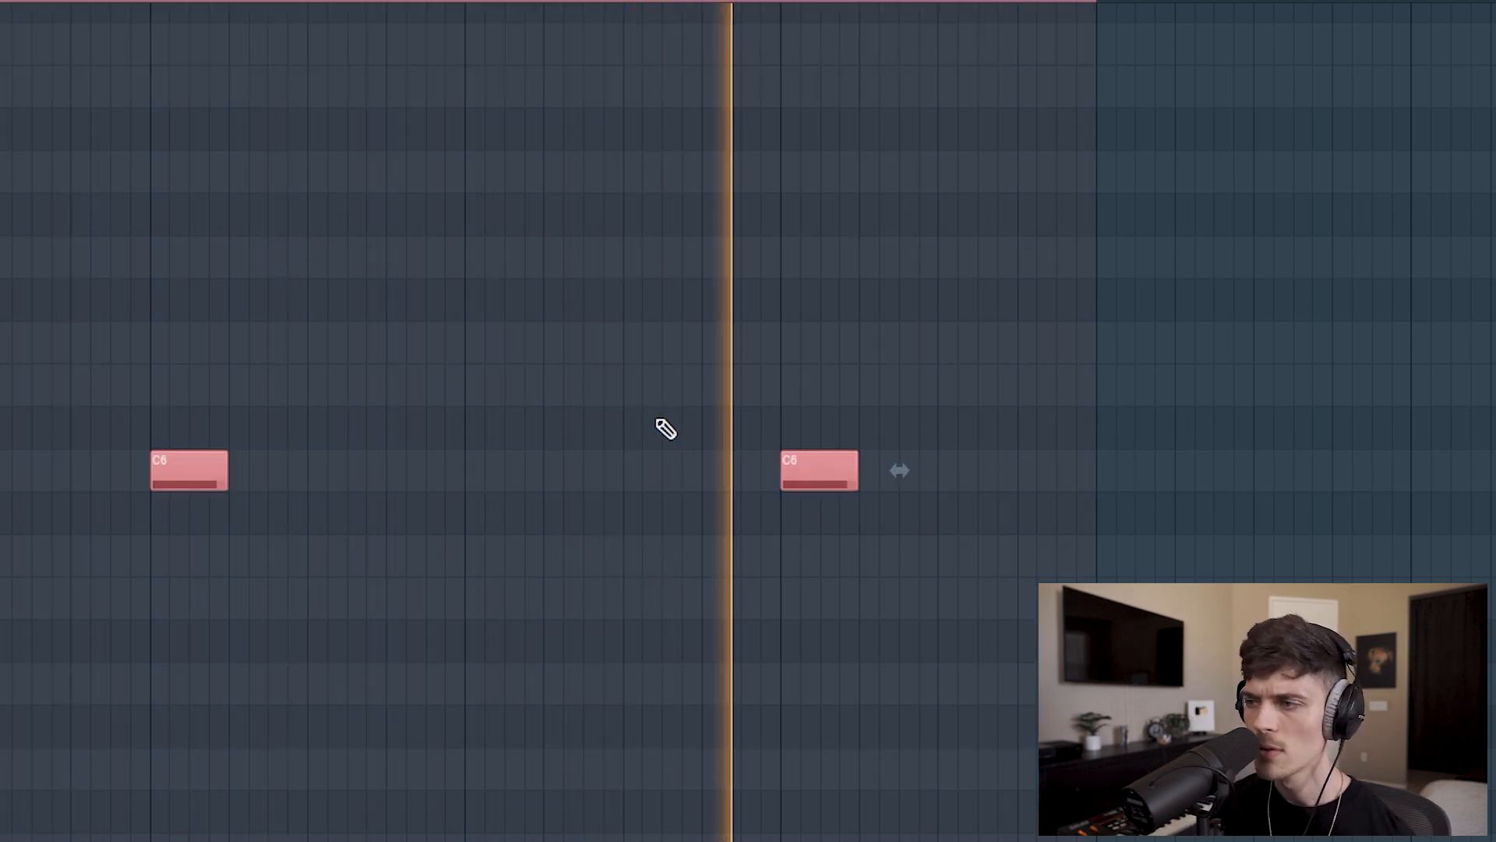